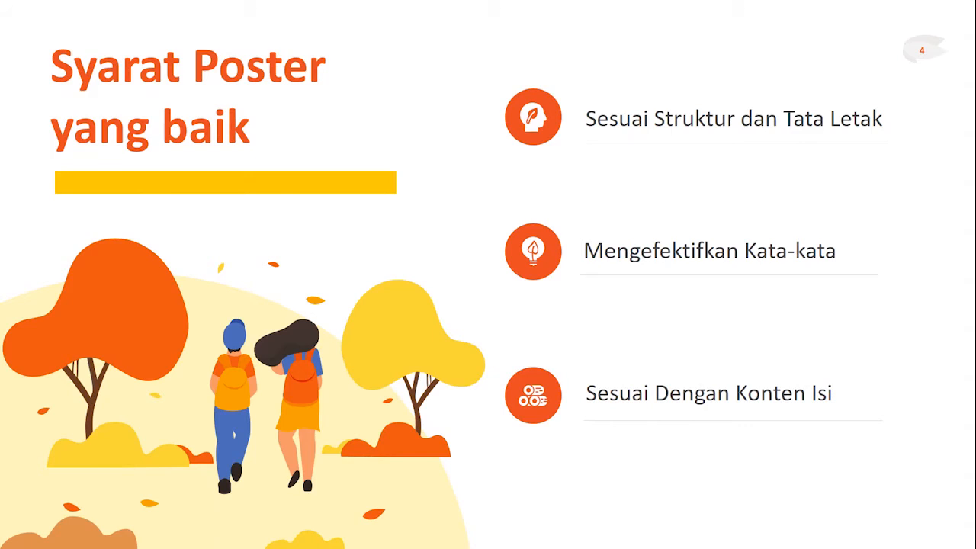
pyautogui.press('Right')
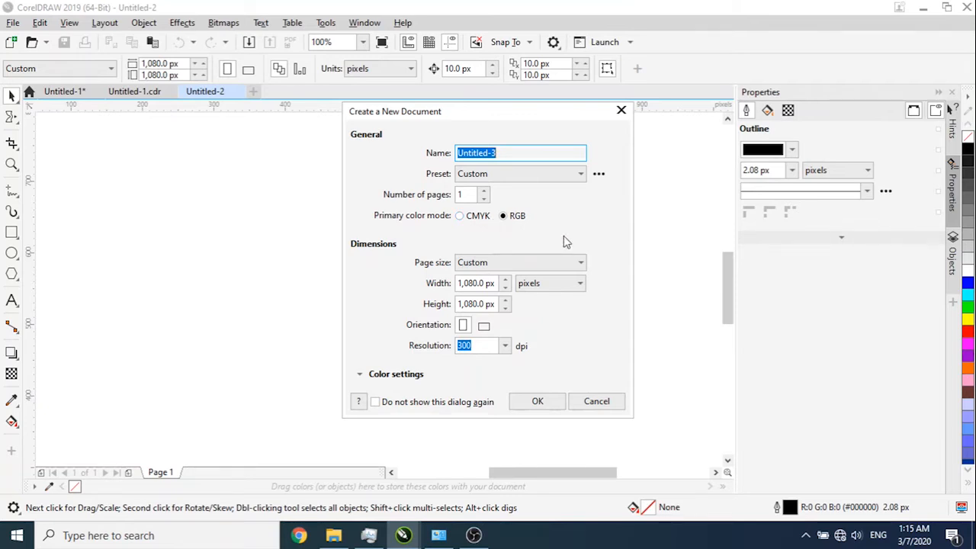
# - Set the new document's primary color mode to RGB and keep pixels as the unit
pyautogui.click(479, 220)
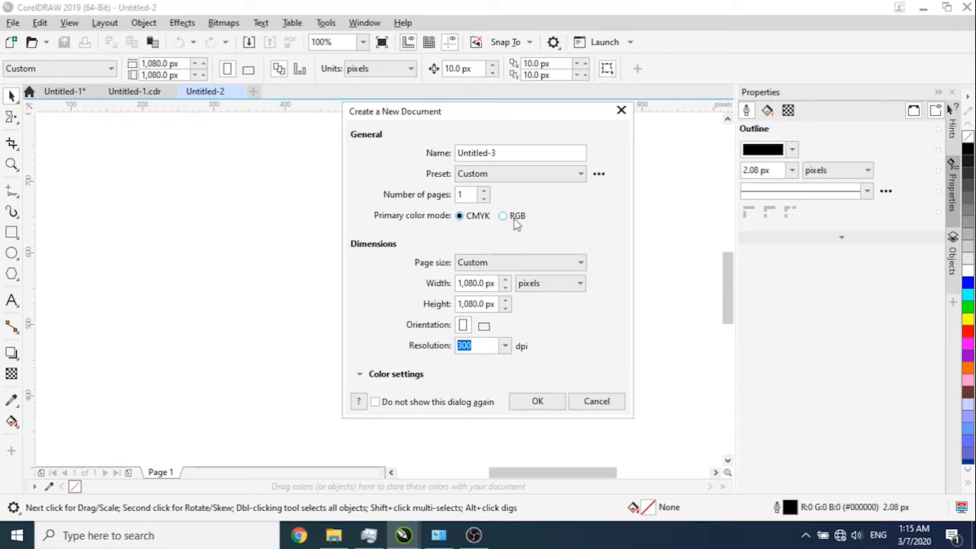
pyautogui.click(516, 219)
pyautogui.click(539, 290)
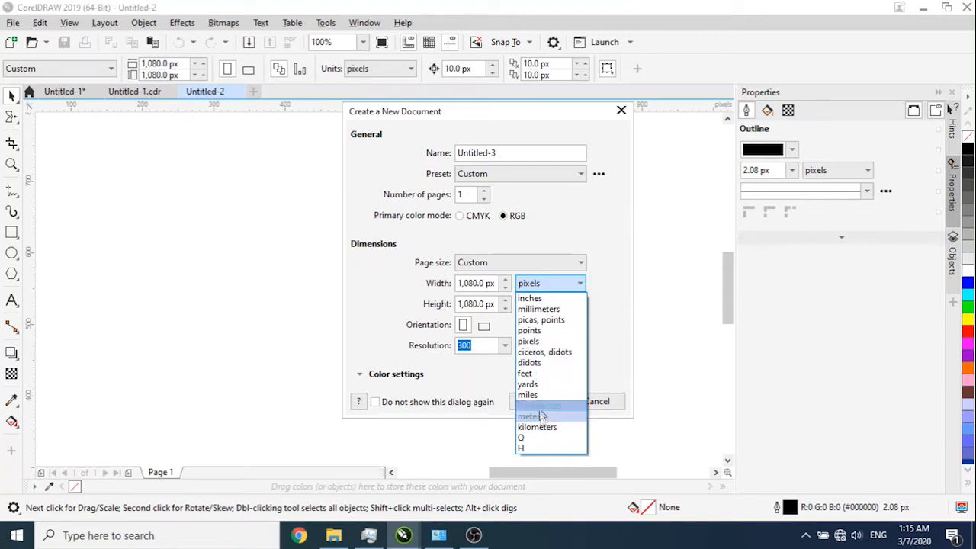
pyautogui.click(601, 255)
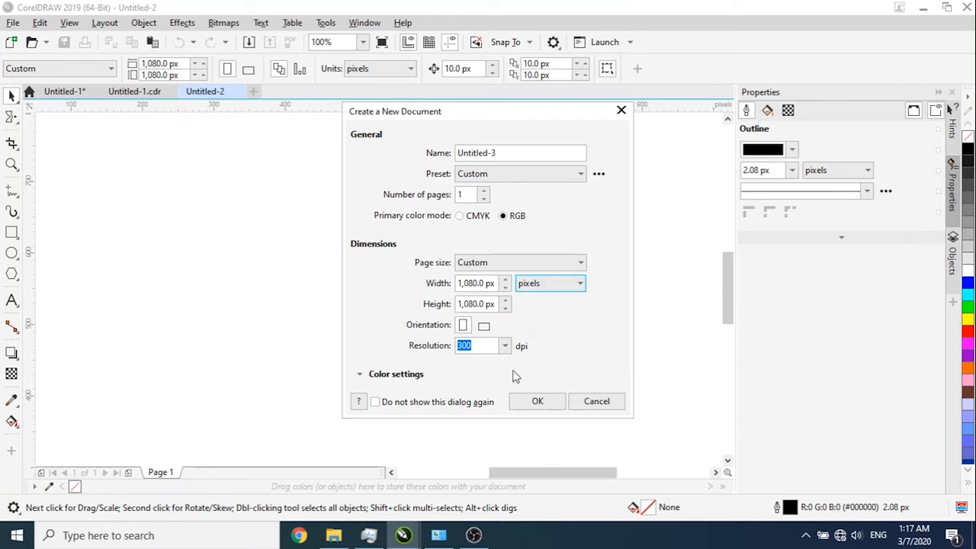
# - Set the resolution to 300 dpi and create the new document
pyautogui.click(503, 351)
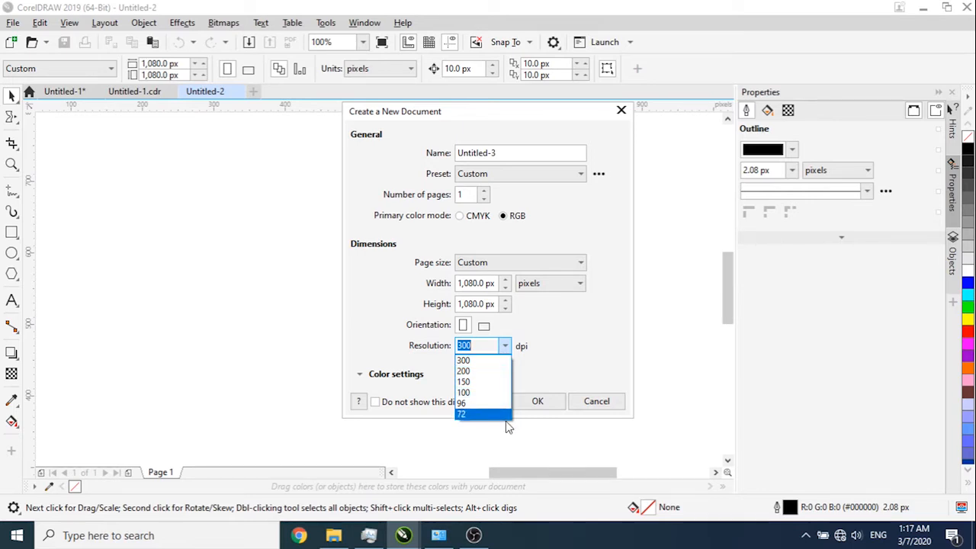
pyautogui.click(561, 360)
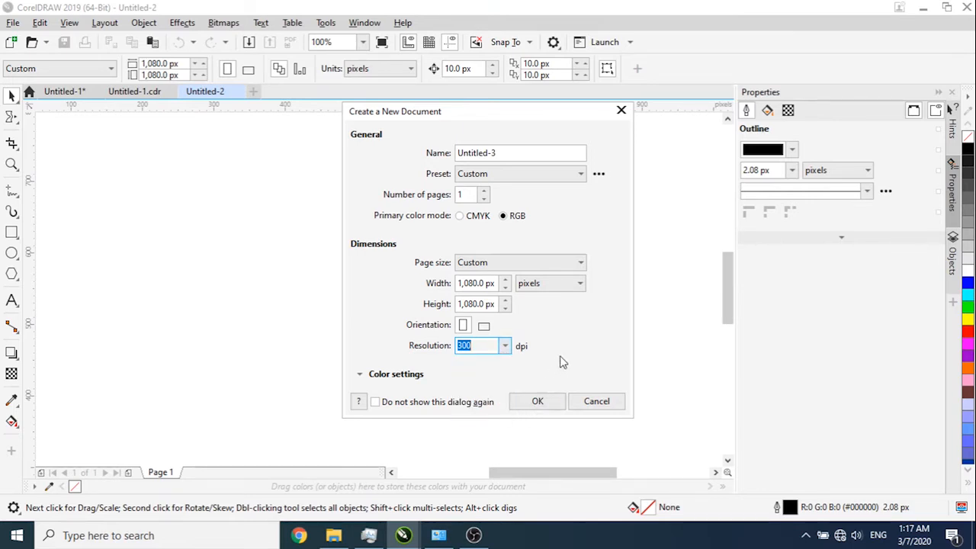
pyautogui.click(506, 346)
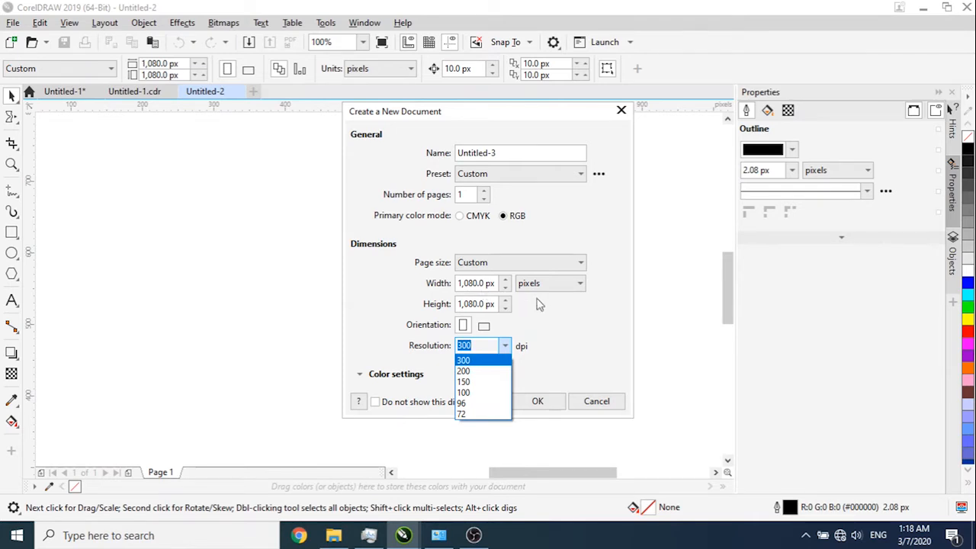
pyautogui.click(565, 357)
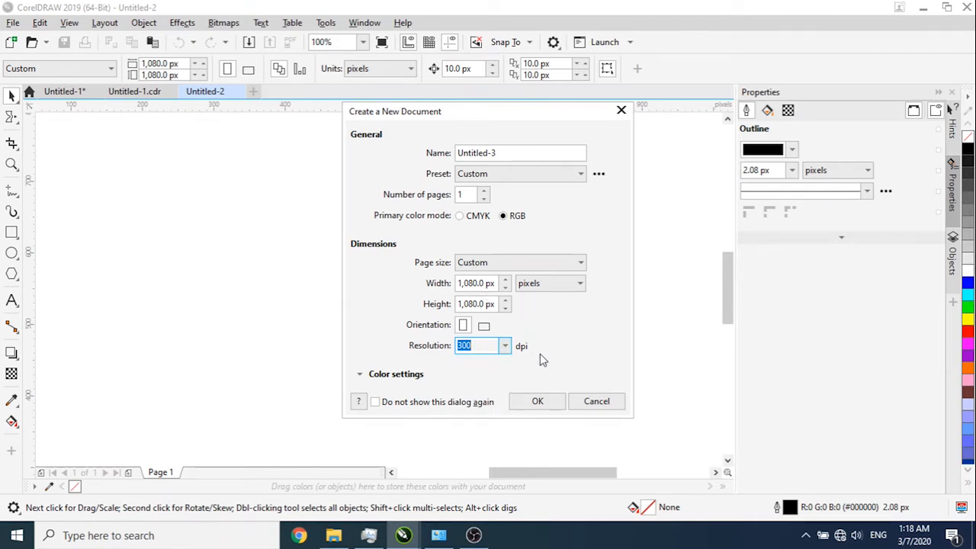
pyautogui.click(505, 346)
pyautogui.click(489, 363)
pyautogui.click(530, 409)
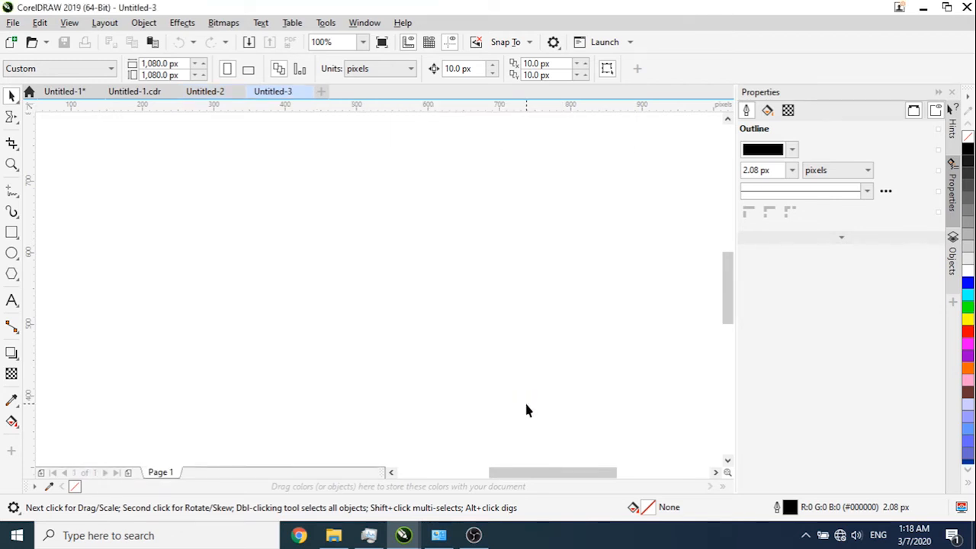
# - Draw a freehand curve across the page's right edge with the Freehand tool
pyautogui.scroll(-2, 425, 316)
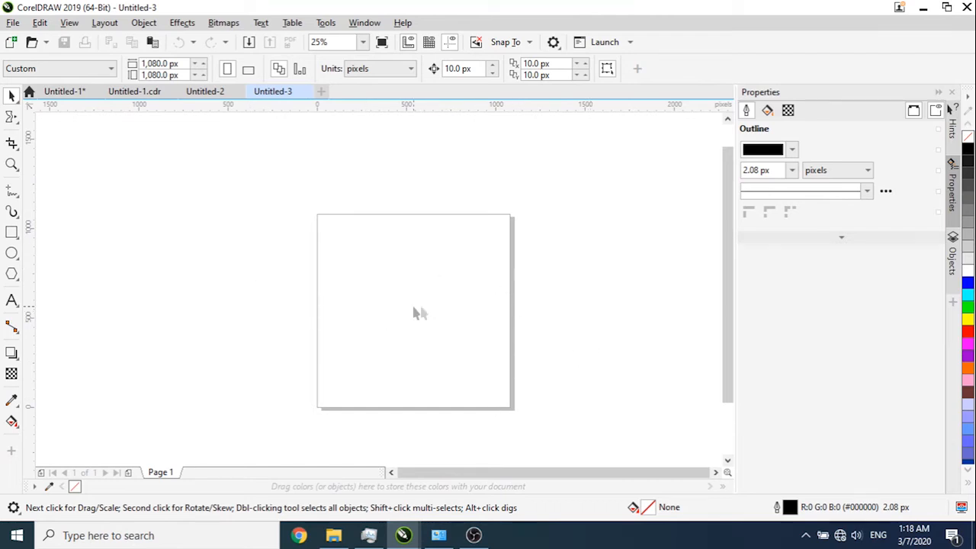
pyautogui.moveTo(441, 320); pyautogui.dragTo(435, 293)
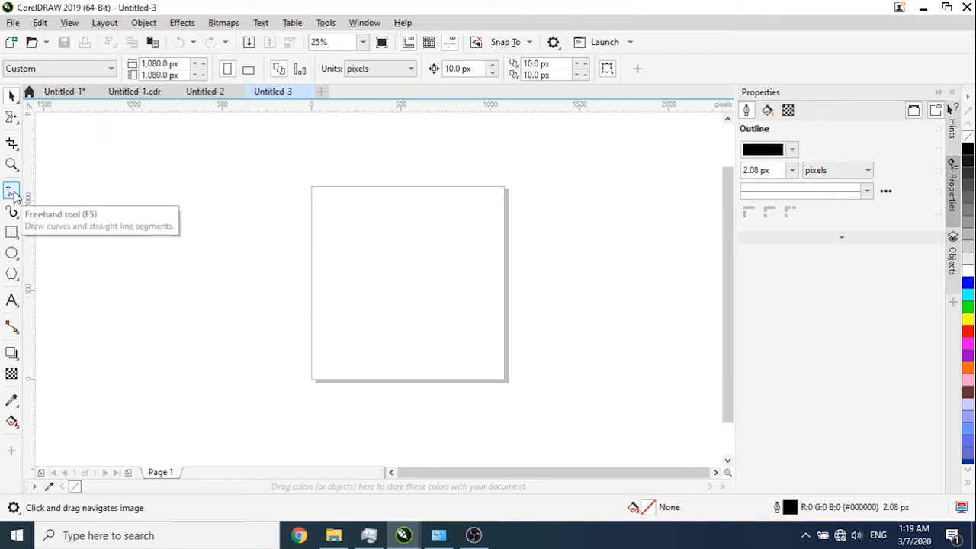
pyautogui.click(14, 196)
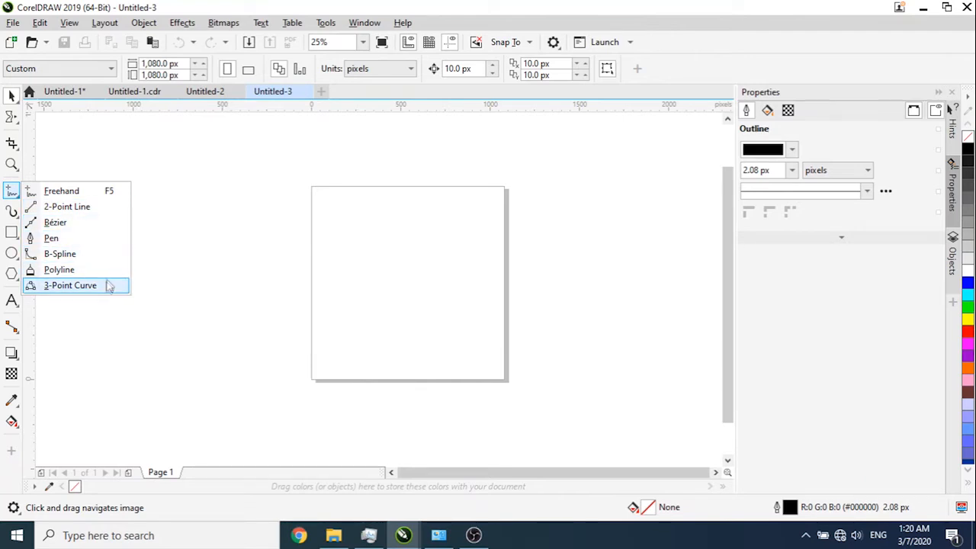
pyautogui.click(69, 192)
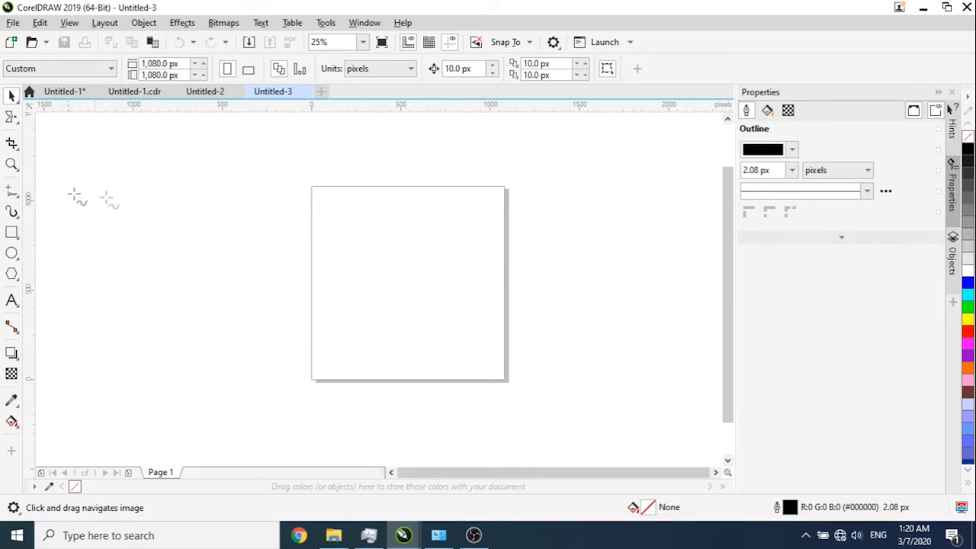
pyautogui.moveTo(471, 243)
pyautogui.mouseDown()
pyautogui.moveTo(340, 195)
pyautogui.moveTo(388, 320)
pyautogui.moveTo(463, 372)
pyautogui.moveTo(321, 368)
pyautogui.moveTo(285, 352)
pyautogui.moveTo(289, 344)
pyautogui.moveTo(412, 356)
pyautogui.moveTo(451, 329)
pyautogui.moveTo(451, 256)
pyautogui.moveTo(399, 238)
pyautogui.moveTo(422, 185)
pyautogui.moveTo(479, 197)
pyautogui.moveTo(318, 278)
pyautogui.moveTo(318, 342)
pyautogui.moveTo(487, 369)
pyautogui.moveTo(388, 410)
pyautogui.moveTo(432, 290)
pyautogui.moveTo(533, 258)
pyautogui.moveTo(548, 240)
pyautogui.mouseUp()
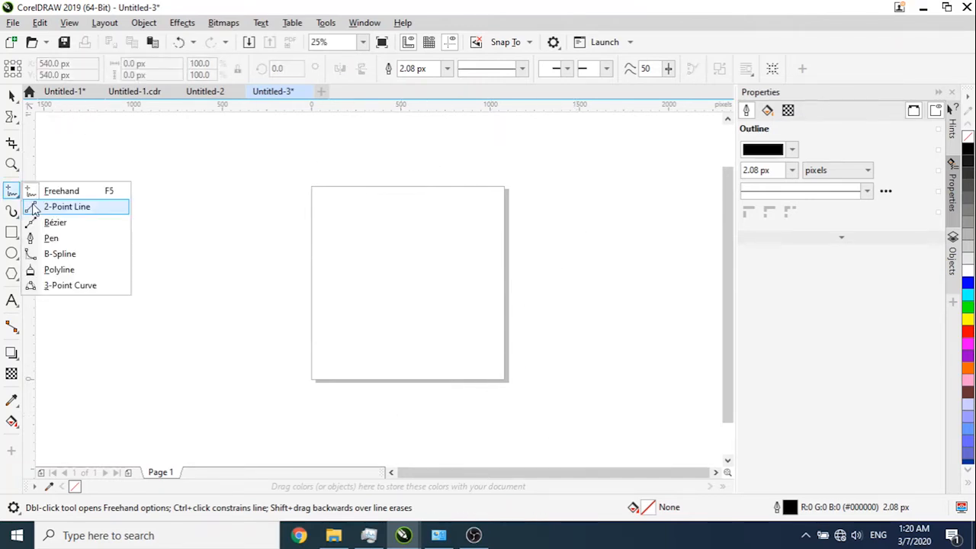
# - Draw four straight 2-Point lines over and beside the page: one horizontal, one slanted and two nearly vertical
pyautogui.click(32, 207)
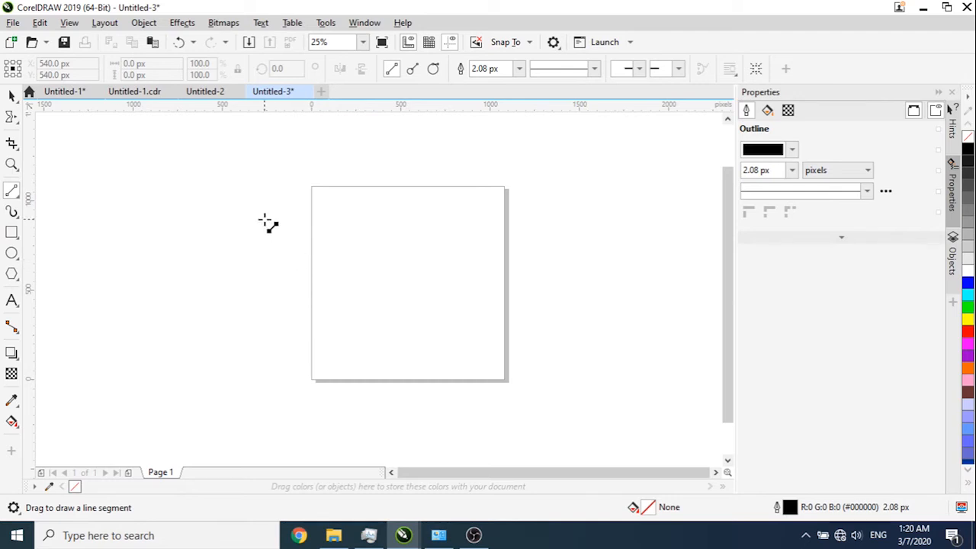
pyautogui.moveTo(260, 216); pyautogui.dragTo(547, 216)
pyautogui.moveTo(315, 153); pyautogui.dragTo(328, 369)
pyautogui.moveTo(380, 144); pyautogui.dragTo(470, 359)
pyautogui.moveTo(526, 122); pyautogui.dragTo(525, 353)
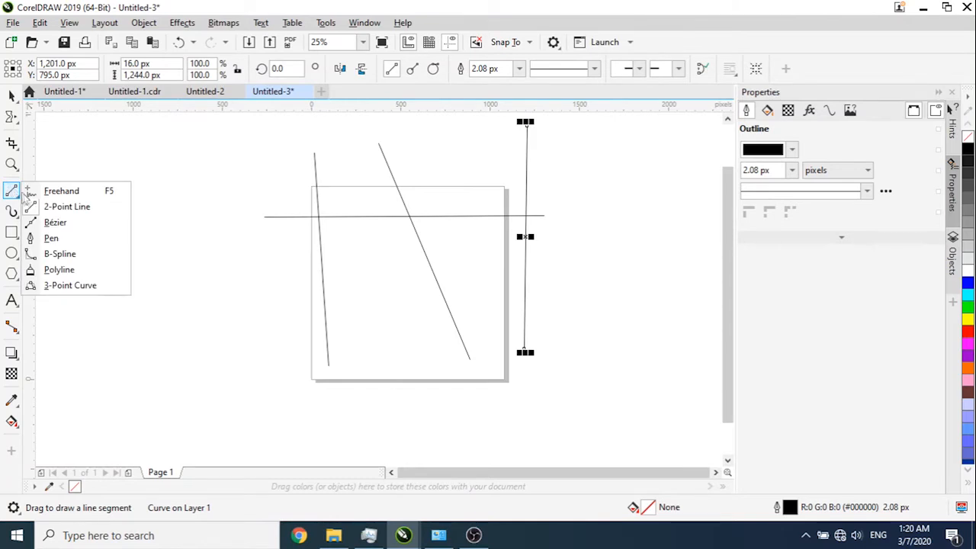
# - Draw a wavy Bézier curve about 841 by 599 px to the left of the page
pyautogui.click(57, 222)
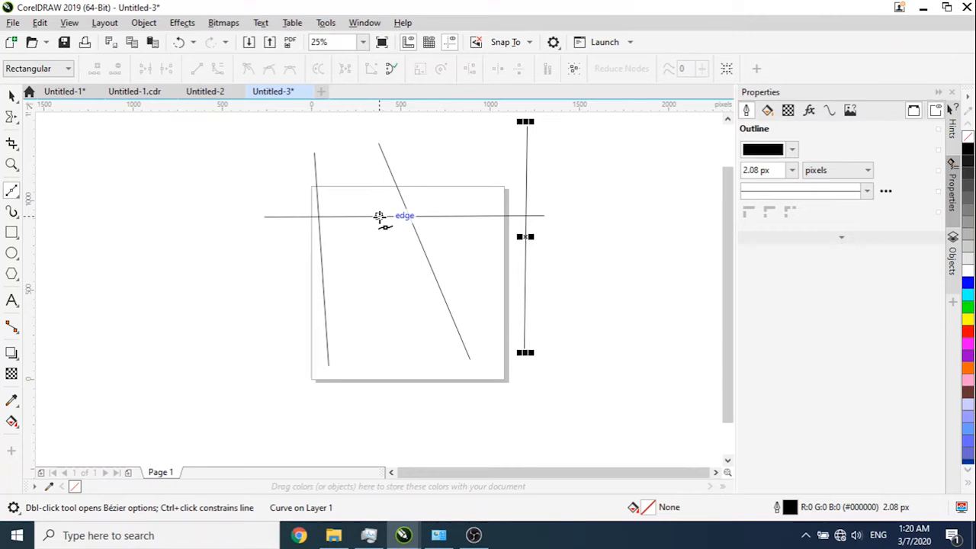
pyautogui.click(106, 256)
pyautogui.click(262, 251)
pyautogui.moveTo(184, 252); pyautogui.dragTo(188, 351)
pyautogui.moveTo(144, 254); pyautogui.dragTo(135, 197)
pyautogui.moveTo(107, 259); pyautogui.dragTo(102, 217)
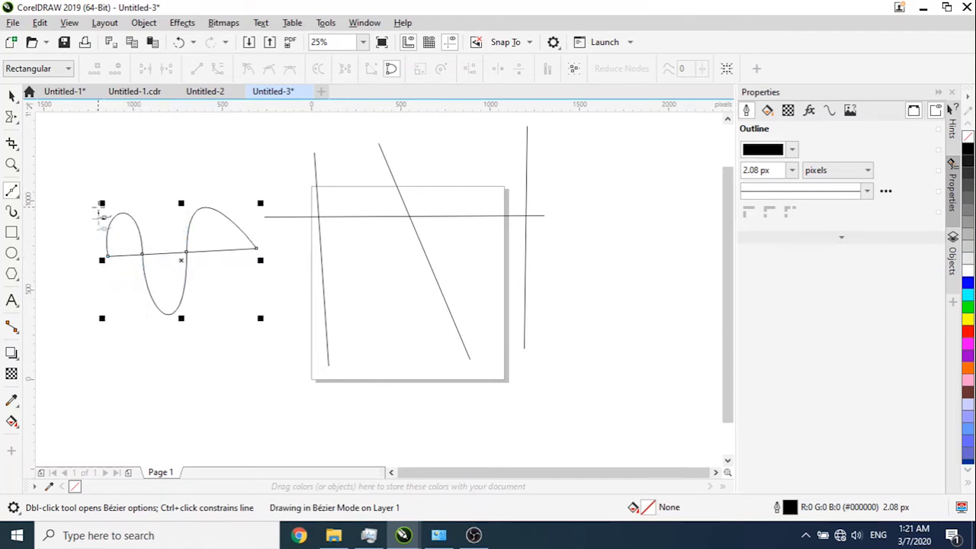
# - Draw a closed, irregular ten-point polygon over the page's lower right area with the Pen tool
pyautogui.click(13, 195)
pyautogui.click(55, 238)
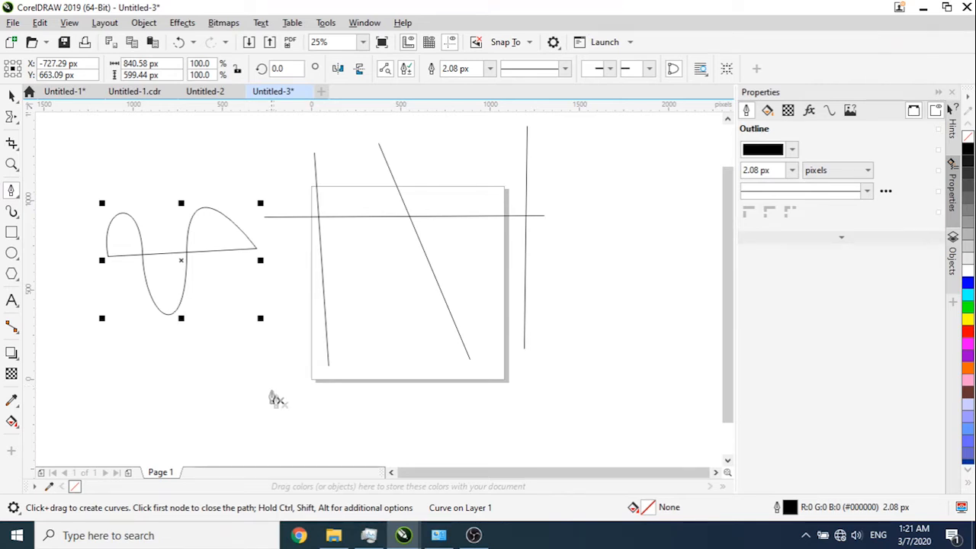
pyautogui.click(281, 404)
pyautogui.click(412, 413)
pyautogui.click(462, 391)
pyautogui.click(433, 362)
pyautogui.click(391, 311)
pyautogui.click(519, 248)
pyautogui.click(635, 321)
pyautogui.click(577, 409)
pyautogui.click(492, 414)
pyautogui.click(302, 433)
pyautogui.click(285, 406)
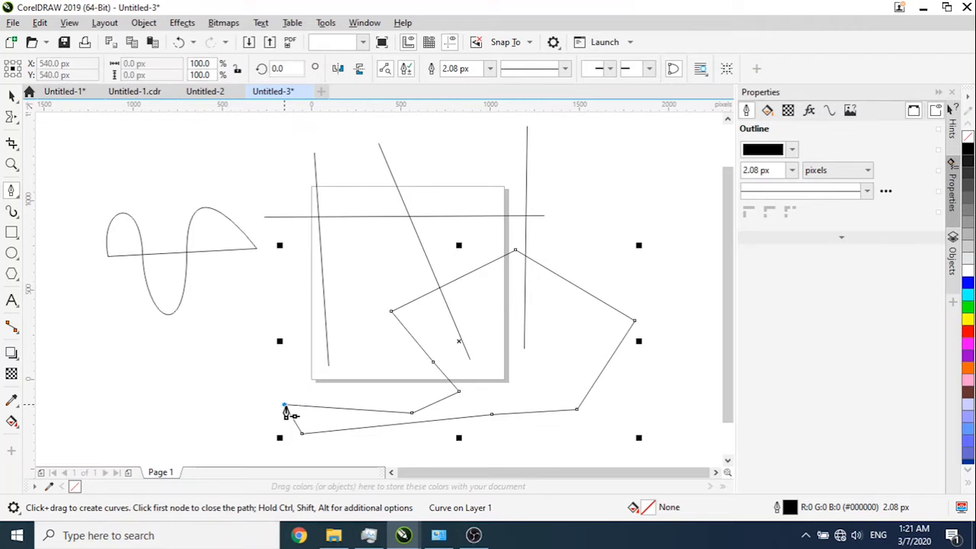
# - Draw an open S-shaped B-Spline curve about 1,060 by 580 px beside the page's left edge
pyautogui.click(12, 192)
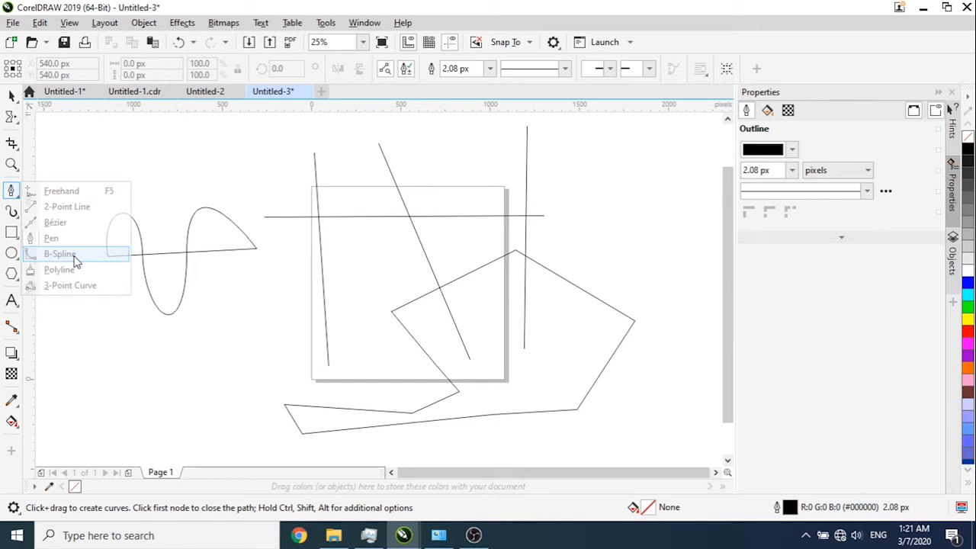
pyautogui.click(76, 258)
pyautogui.click(154, 345)
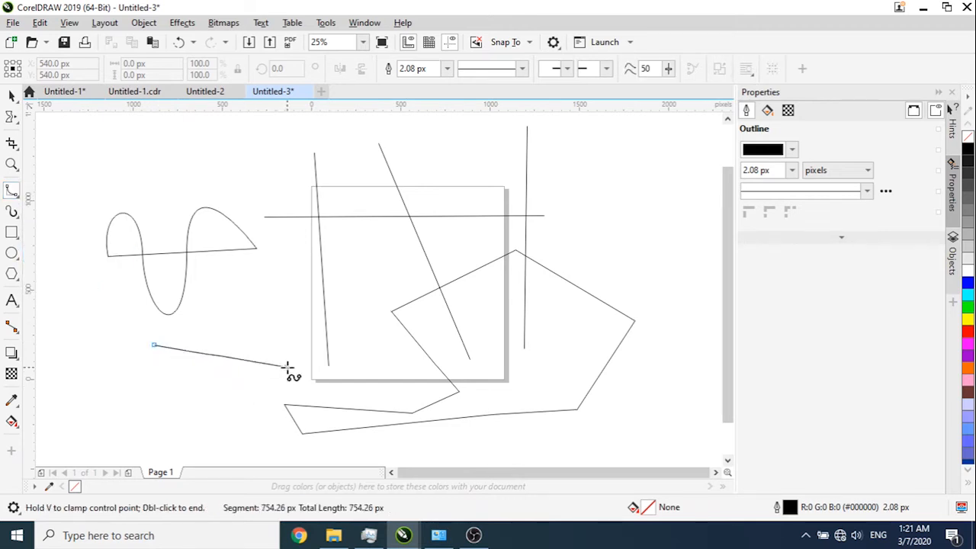
pyautogui.click(328, 364)
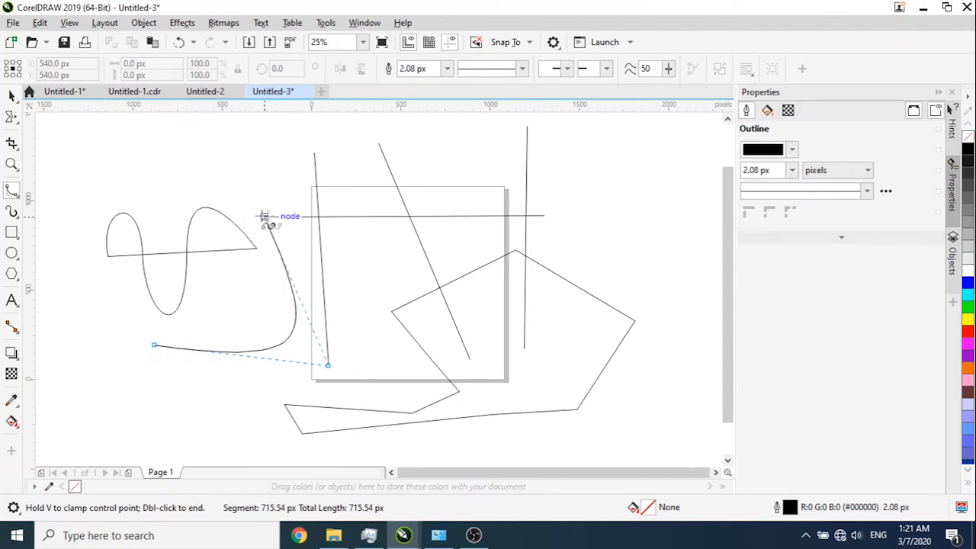
pyautogui.click(303, 236)
pyautogui.click(185, 297)
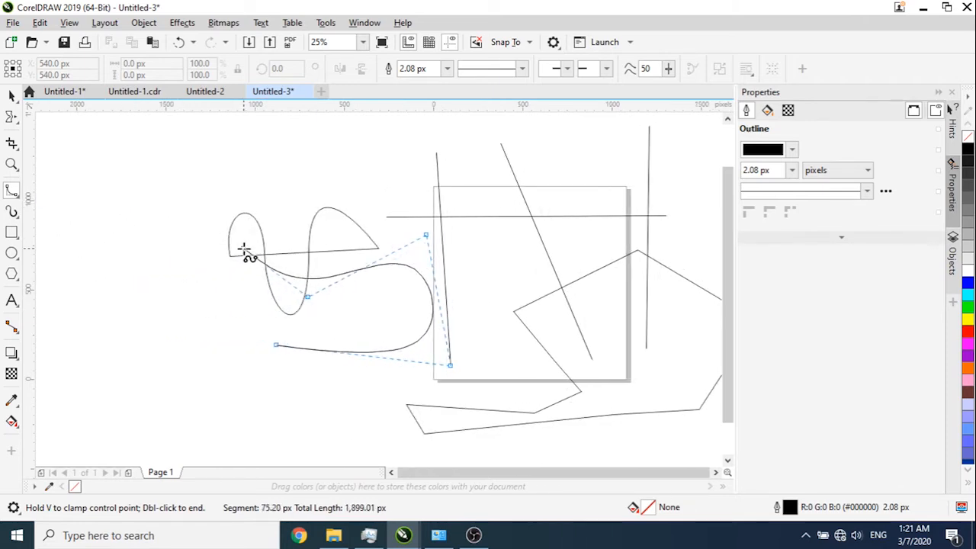
pyautogui.doubleClick(240, 245)
# - Activate the Artistic Media tool
pyautogui.click(7, 190)
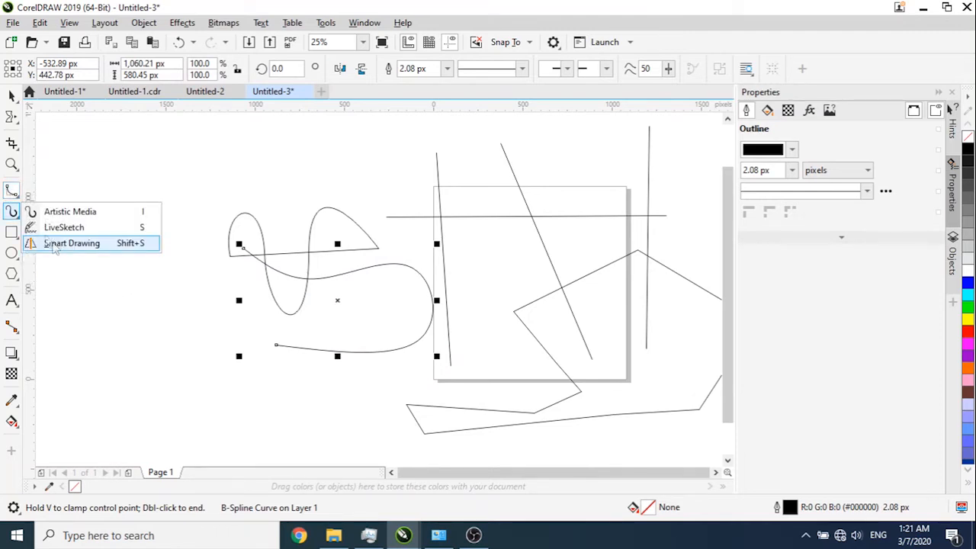
pyautogui.click(61, 226)
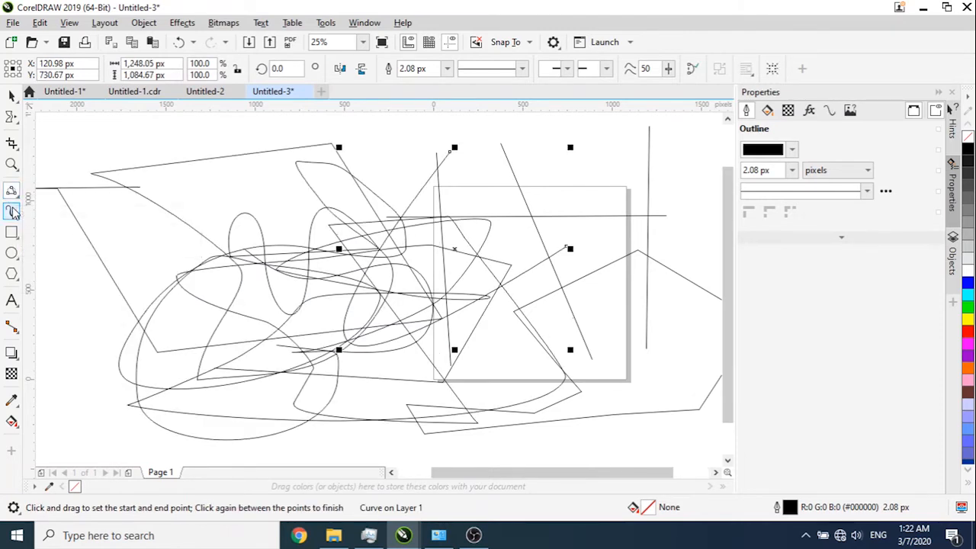
pyautogui.click(10, 191)
pyautogui.click(13, 213)
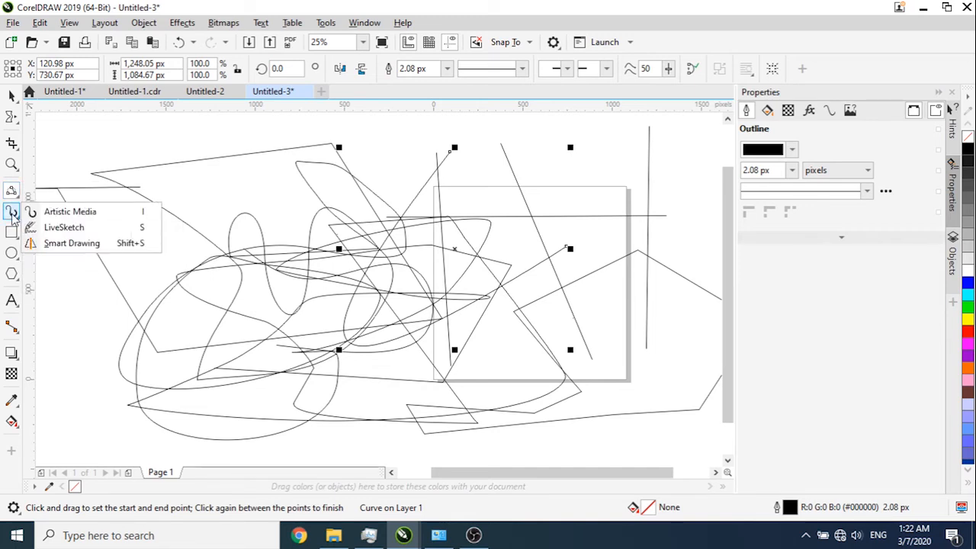
pyautogui.click(12, 215)
pyautogui.click(13, 214)
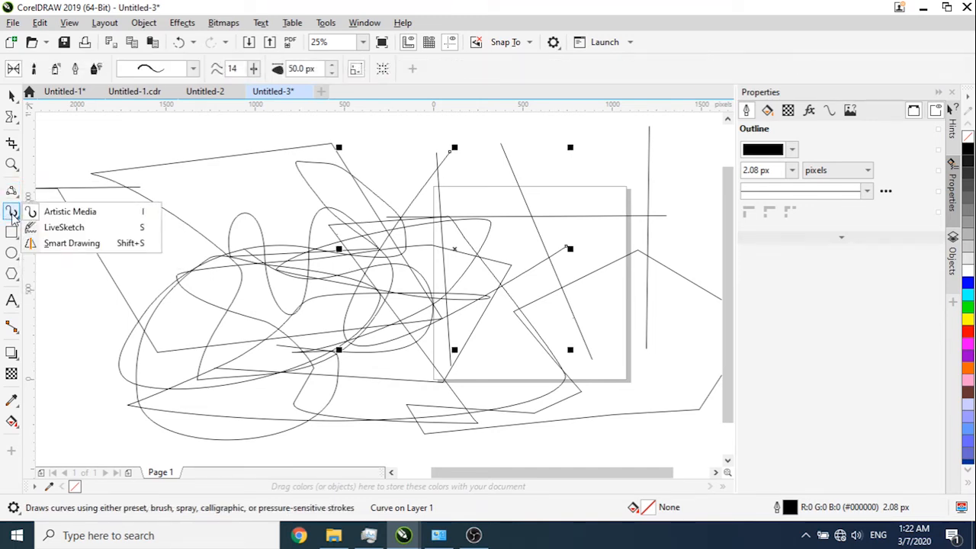
pyautogui.click(67, 216)
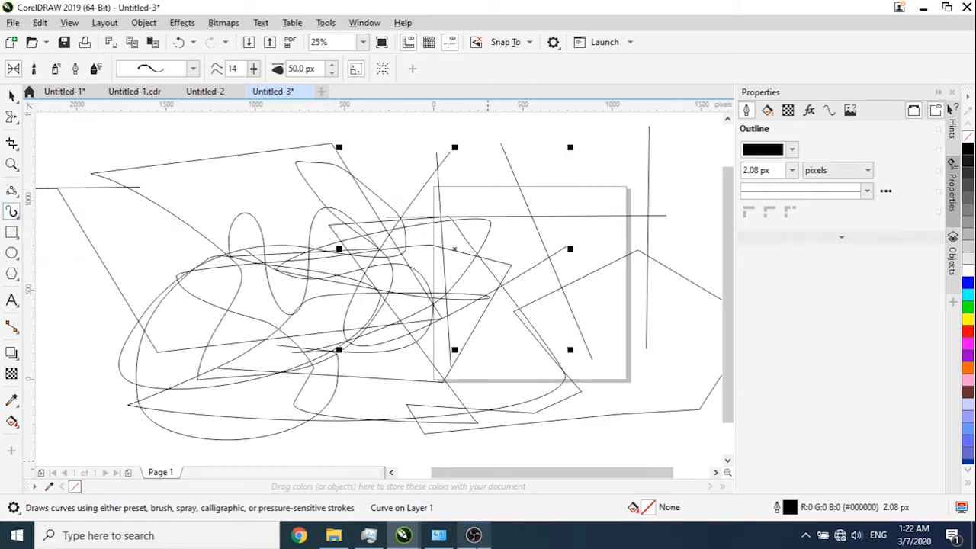
# - Delete all the curves in the drawing and draw two long, winding Artistic Media strokes across the page and its left side
pyautogui.hotkey('ctrl', 'a')
pyautogui.press('Delete')
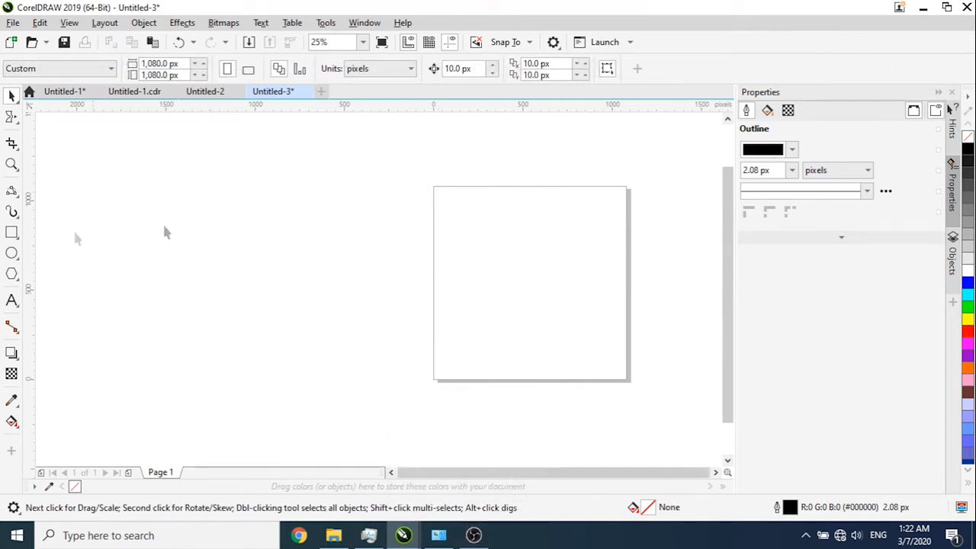
pyautogui.click(11, 212)
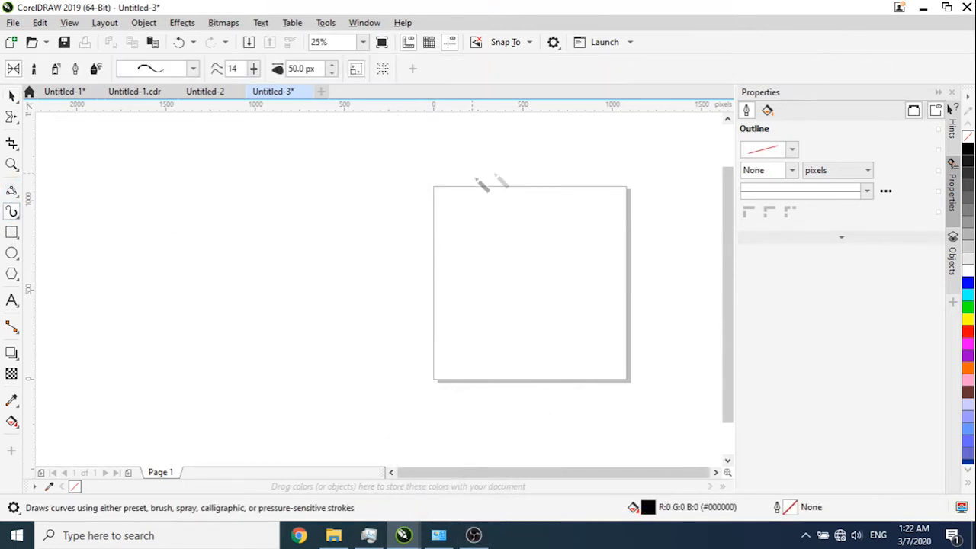
pyautogui.moveTo(544, 180)
pyautogui.mouseDown()
pyautogui.moveTo(410, 175)
pyautogui.moveTo(450, 244)
pyautogui.moveTo(429, 293)
pyautogui.moveTo(202, 280)
pyautogui.moveTo(181, 355)
pyautogui.mouseUp()
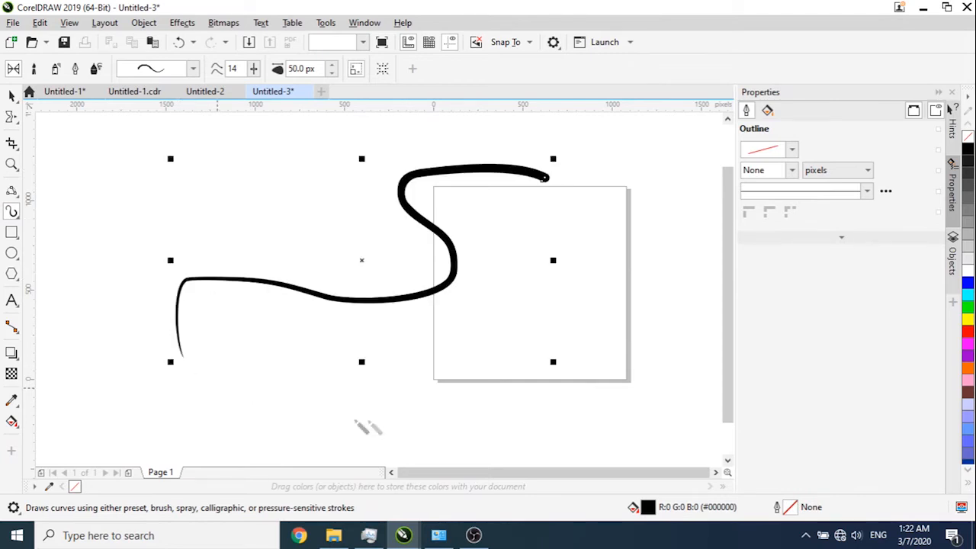
pyautogui.moveTo(315, 385)
pyautogui.mouseDown()
pyautogui.moveTo(293, 229)
pyautogui.moveTo(415, 326)
pyautogui.moveTo(508, 322)
pyautogui.moveTo(402, 208)
pyautogui.moveTo(497, 208)
pyautogui.moveTo(616, 252)
pyautogui.moveTo(623, 190)
pyautogui.moveTo(579, 261)
pyautogui.moveTo(461, 326)
pyautogui.moveTo(380, 394)
pyautogui.moveTo(171, 299)
pyautogui.moveTo(155, 208)
pyautogui.moveTo(214, 233)
pyautogui.moveTo(316, 304)
pyautogui.moveTo(462, 362)
pyautogui.mouseUp()
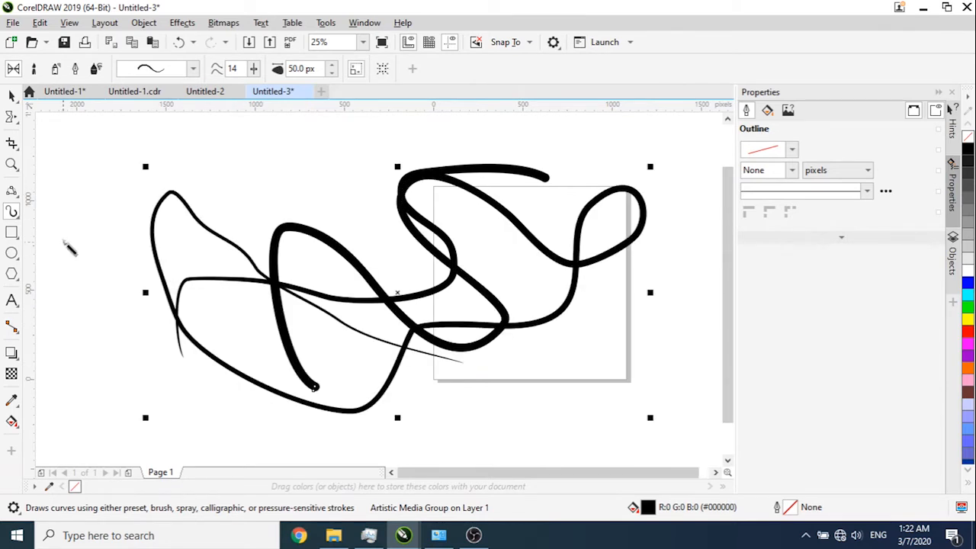
# - Delete all the artistic strokes and thin curves, leaving the drawing empty
pyautogui.click(13, 214)
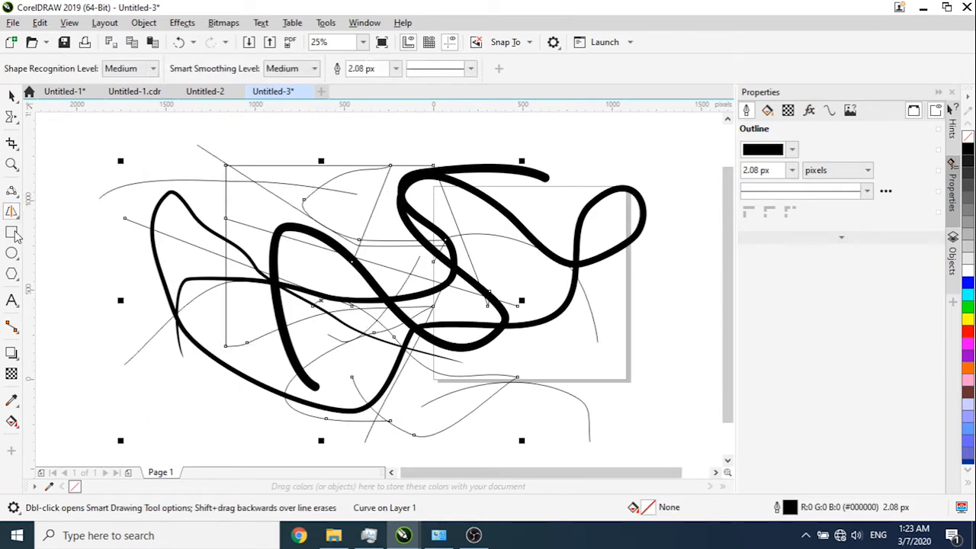
pyautogui.click(16, 235)
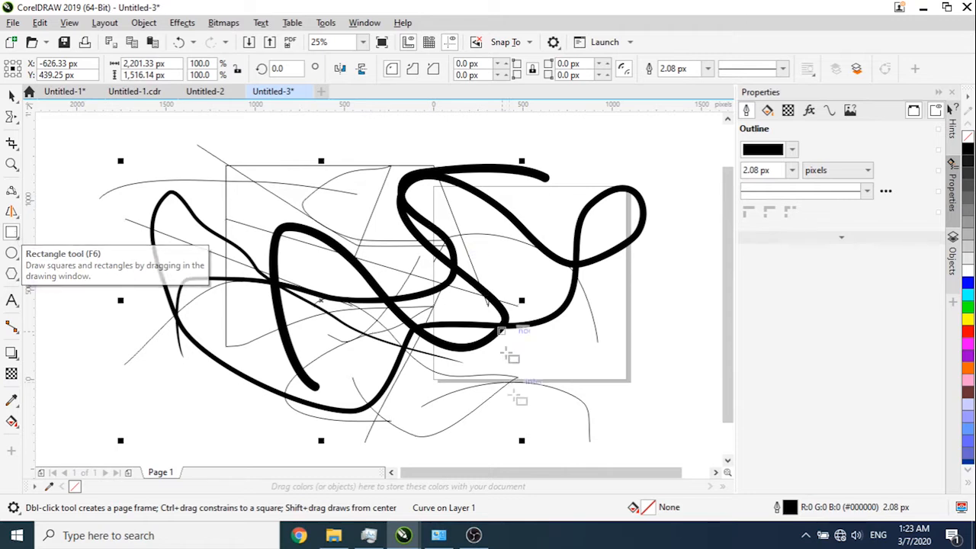
pyautogui.press('space')
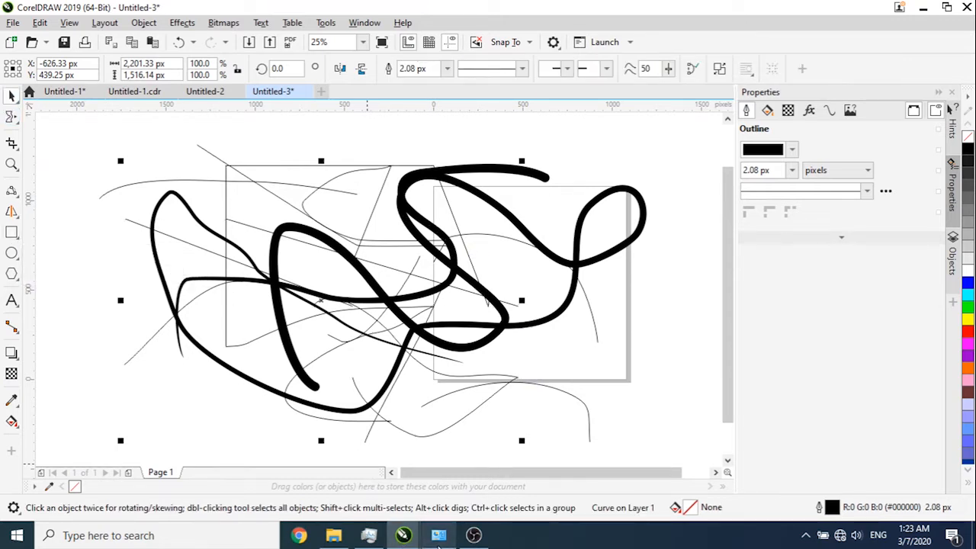
pyautogui.hotkey('ctrl', 'a')
pyautogui.press('Escape')
pyautogui.hotkey('ctrl', 'a')
pyautogui.press('Delete')
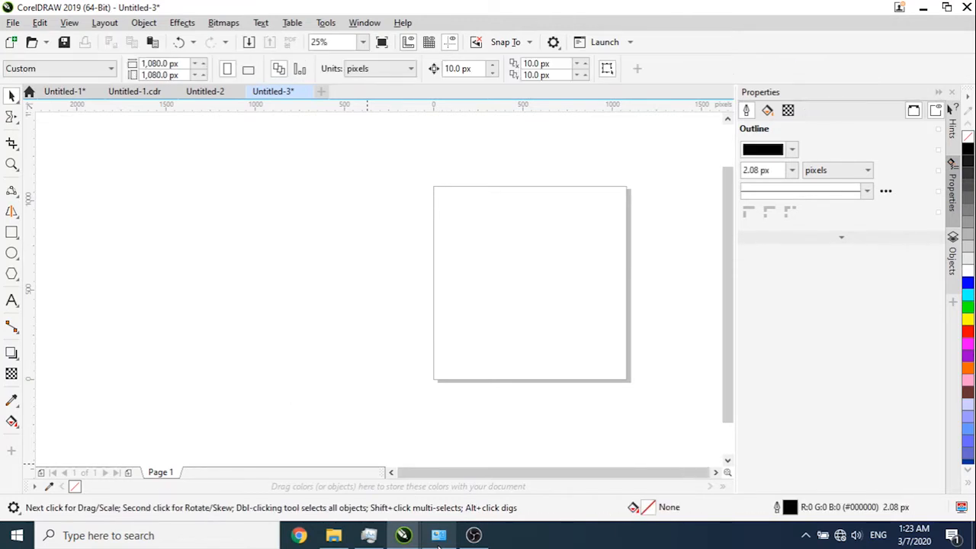
# - Draw a rectangle about 1,776 by 804 px across the page, another about 744 by 836 px beside it, and an 864 px square overlapping the first
pyautogui.click(10, 233)
pyautogui.moveTo(298, 189); pyautogui.dragTo(623, 340)
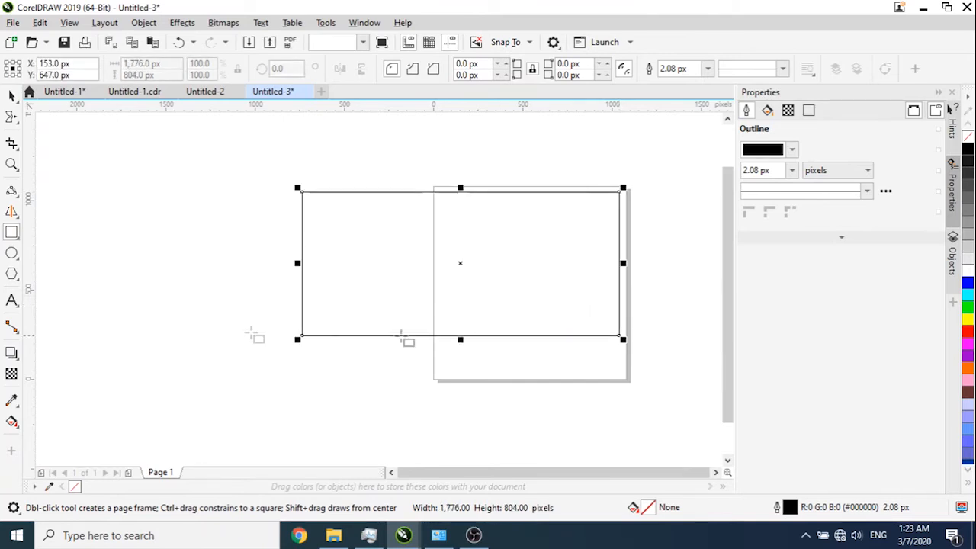
pyautogui.moveTo(155, 206); pyautogui.dragTo(289, 356)
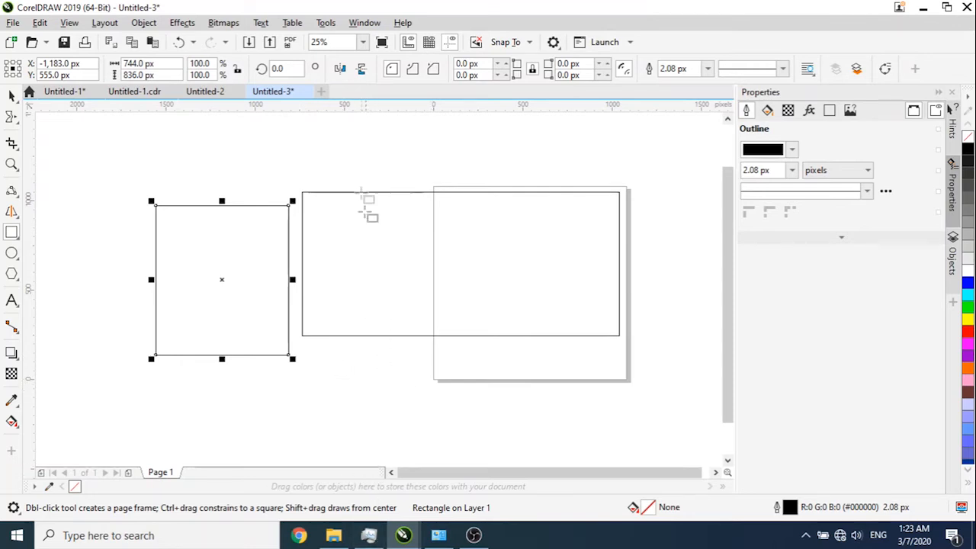
pyautogui.click(360, 144)
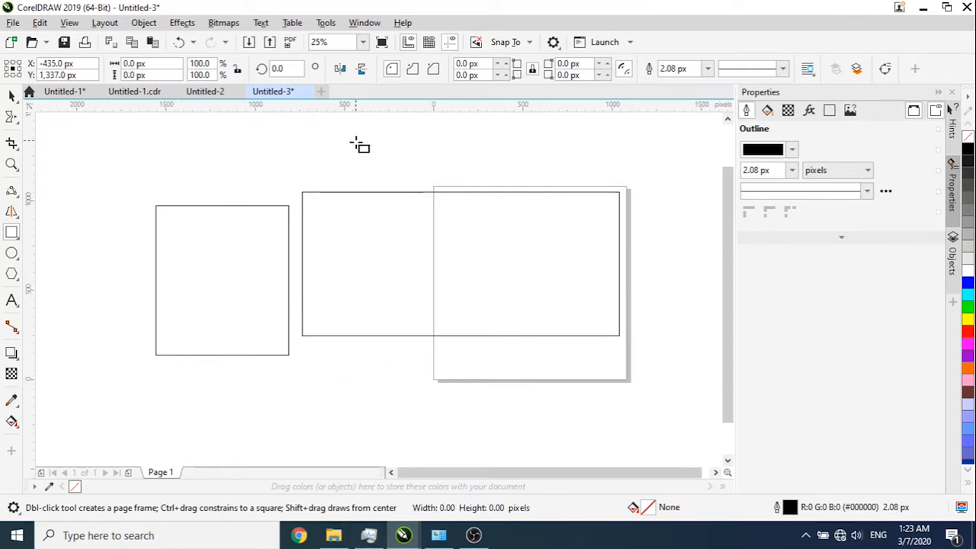
pyautogui.moveTo(355, 141); pyautogui.dragTo(510, 295)
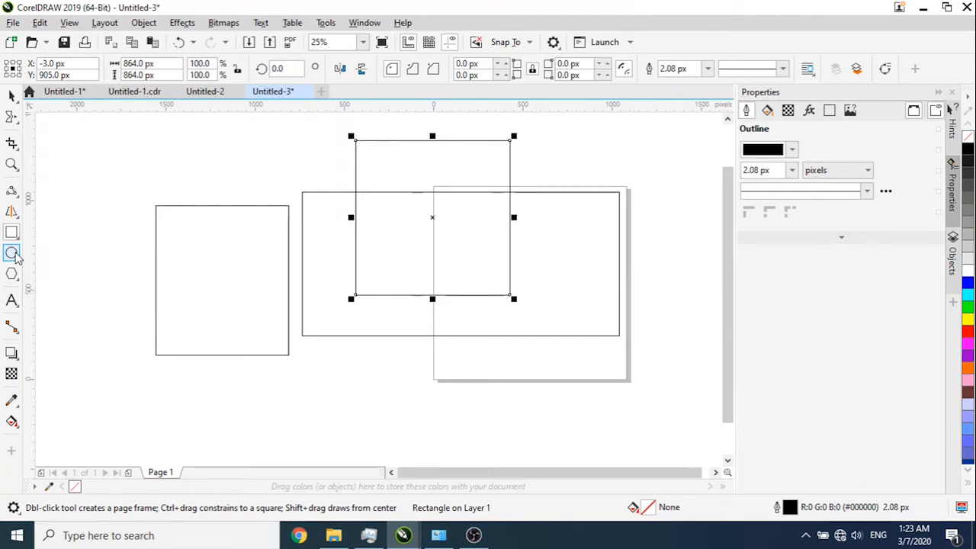
# - Draw an ellipse about 1,920 by 1,524 px over the rectangles and turn it into an open arc
pyautogui.click(12, 254)
pyautogui.moveTo(170, 162); pyautogui.dragTo(515, 436)
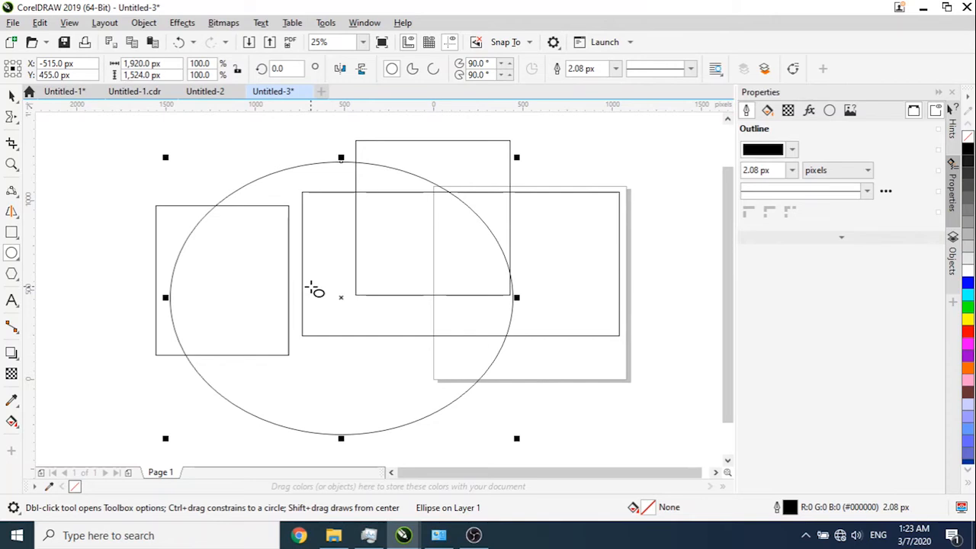
pyautogui.click(413, 69)
pyautogui.click(433, 69)
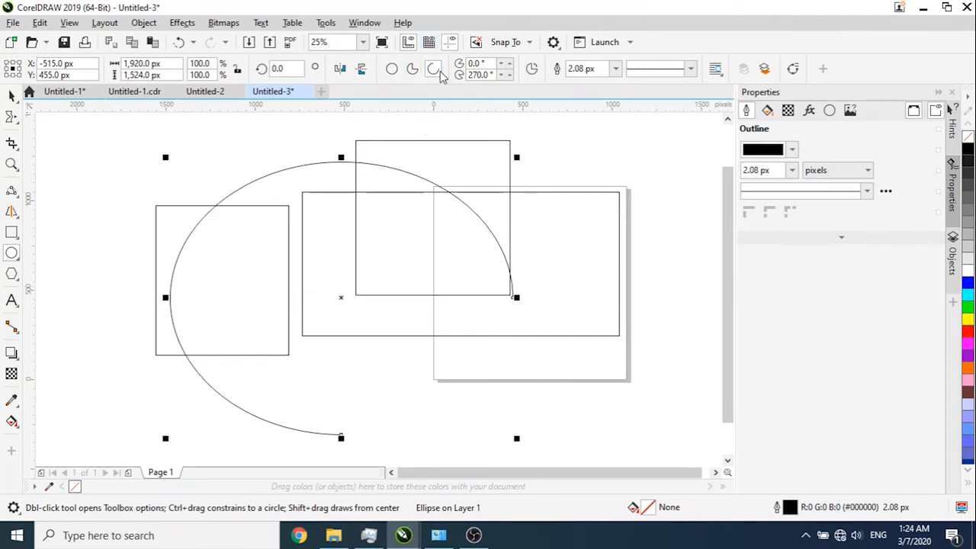
# - Draw a polygon about 1,788 by 1,696 px over the other shapes and set its number of sides to 9
pyautogui.click(12, 274)
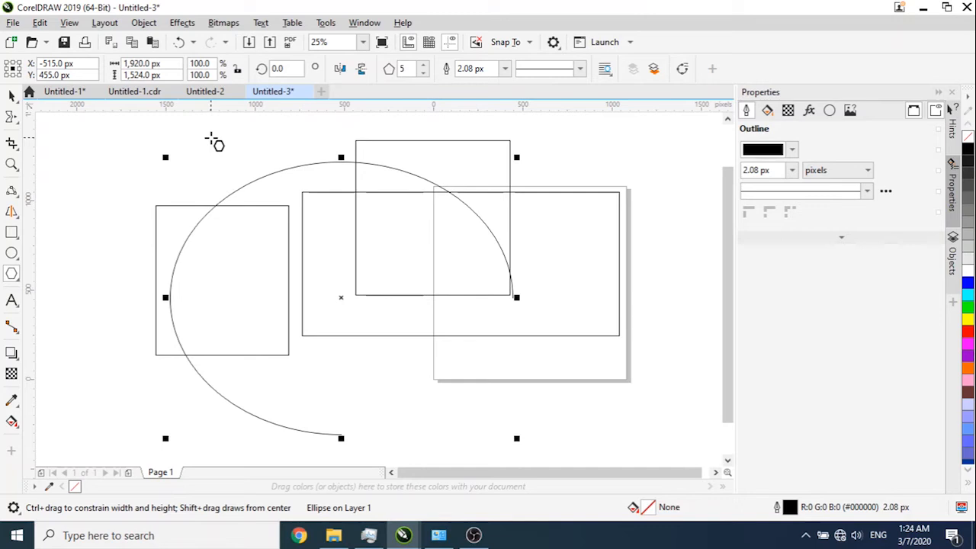
pyautogui.moveTo(214, 141); pyautogui.dragTo(552, 433)
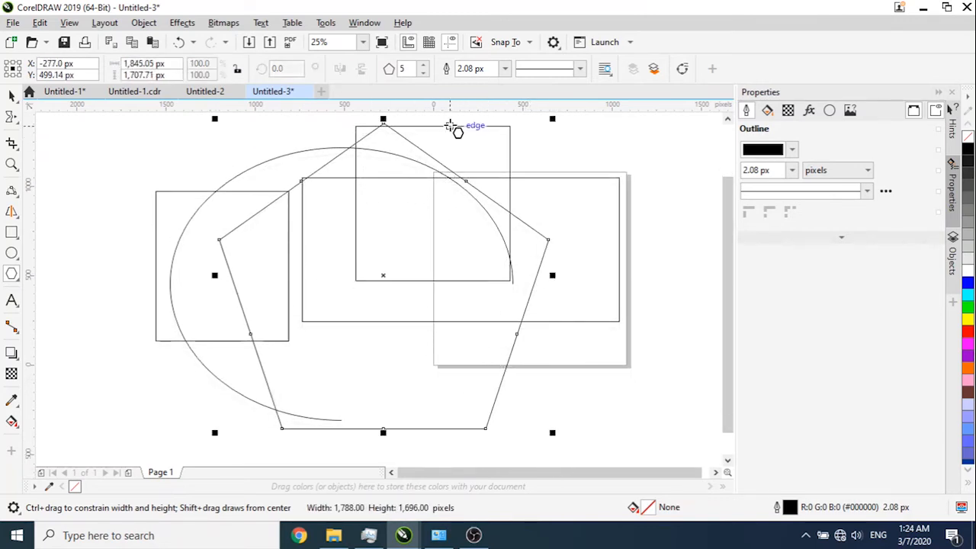
pyautogui.click(424, 74)
pyautogui.click(424, 65)
pyautogui.click(424, 65)
pyautogui.click(424, 65)
pyautogui.click(425, 65)
pyautogui.click(425, 65)
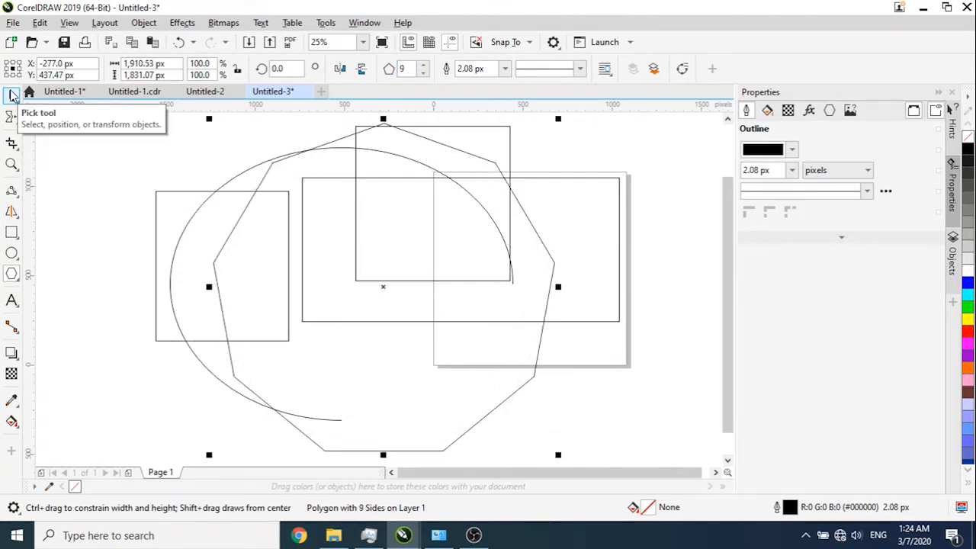
# - Examine the Common Shapes tool's gallery of basic, arrow, flowchart, banner and callout shapes and the related shape tools
pyautogui.click(15, 274)
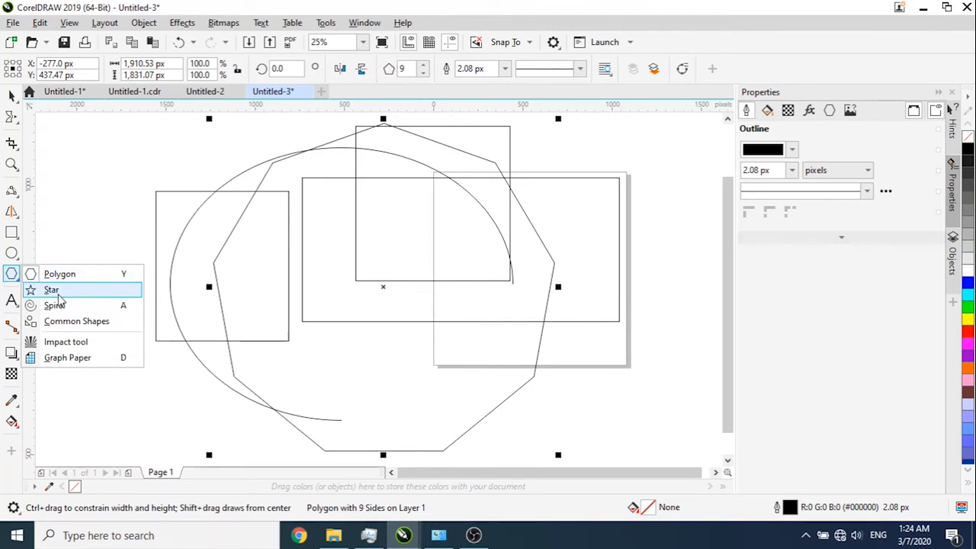
pyautogui.click(97, 322)
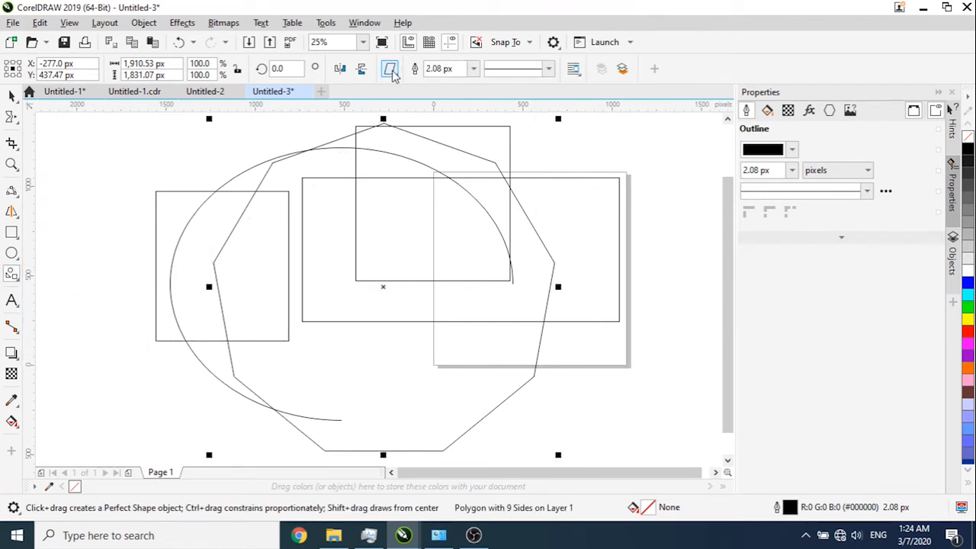
pyautogui.click(391, 70)
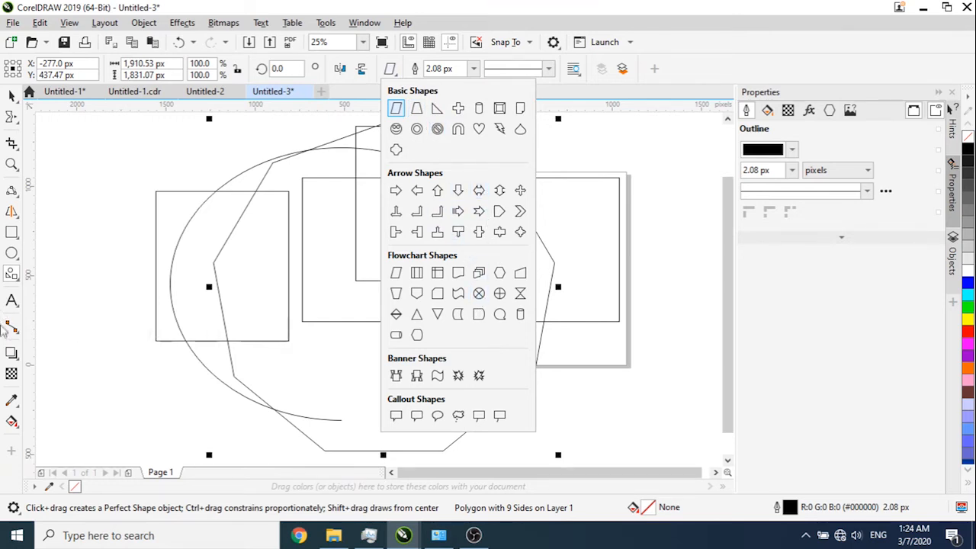
pyautogui.click(9, 277)
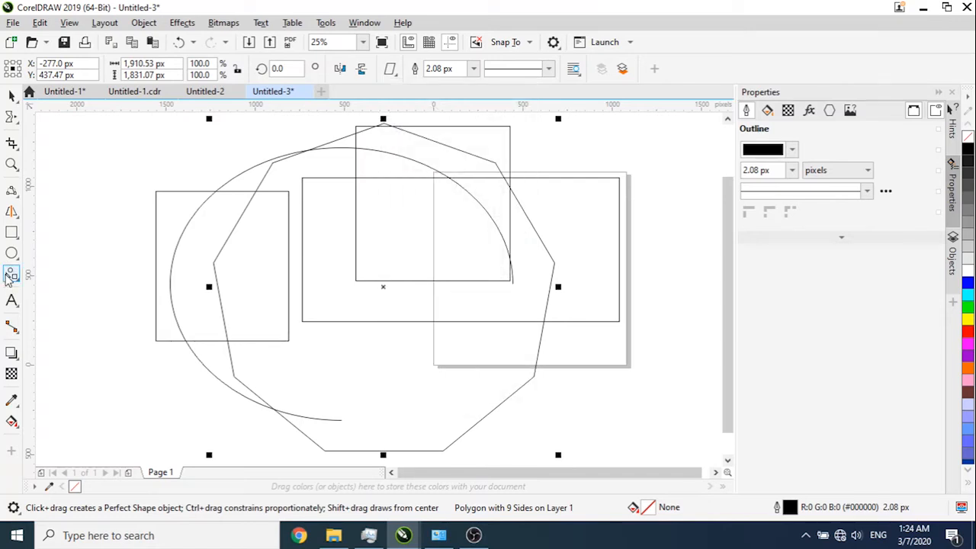
pyautogui.click(12, 278)
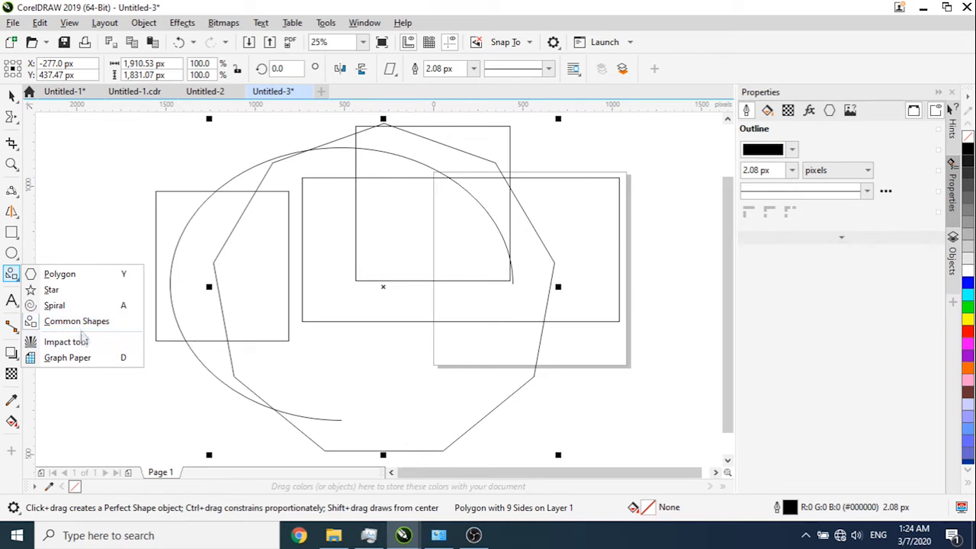
# - Add a paragraph text frame about 1,124 by 996 px in the empty area beside the page and fill almost two lines with sample letters
pyautogui.click(11, 299)
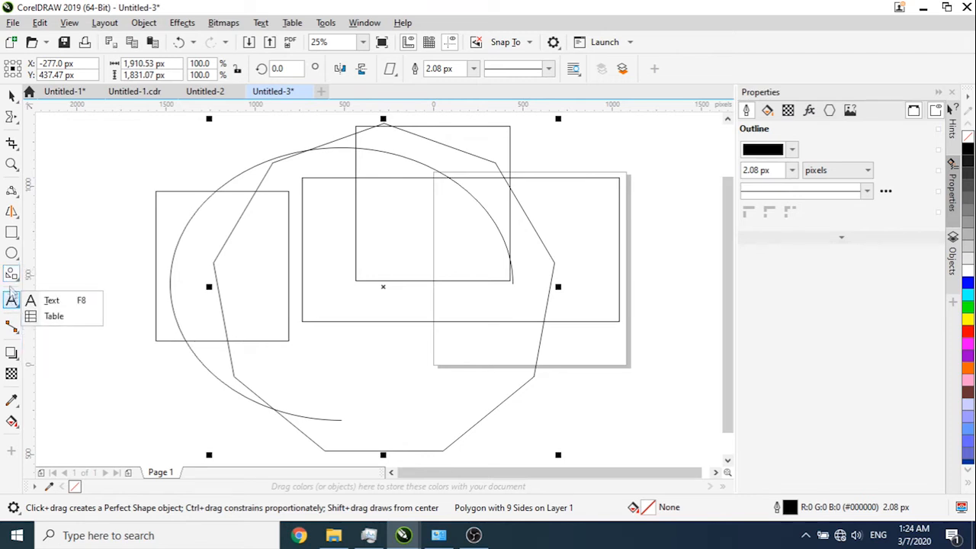
pyautogui.click(49, 300)
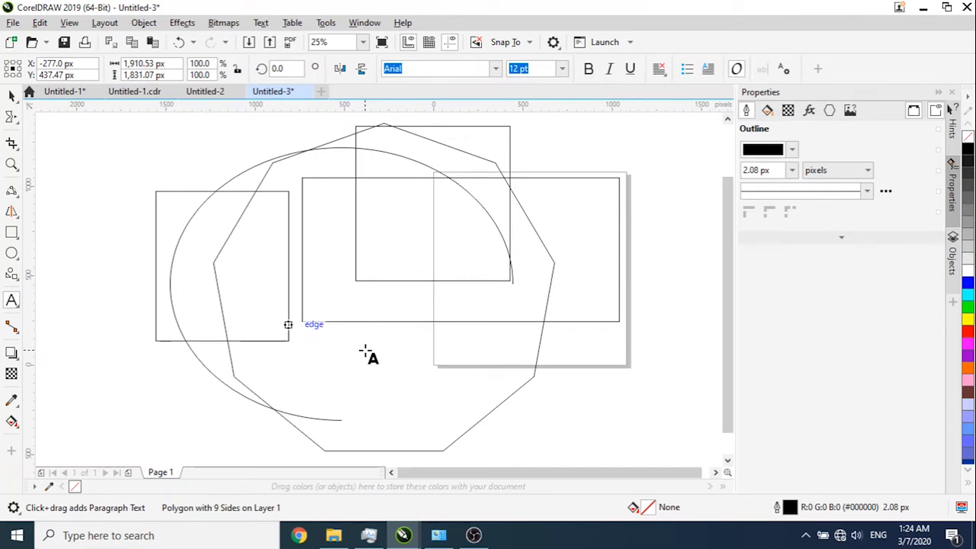
pyautogui.moveTo(587, 286); pyautogui.dragTo(290, 323)
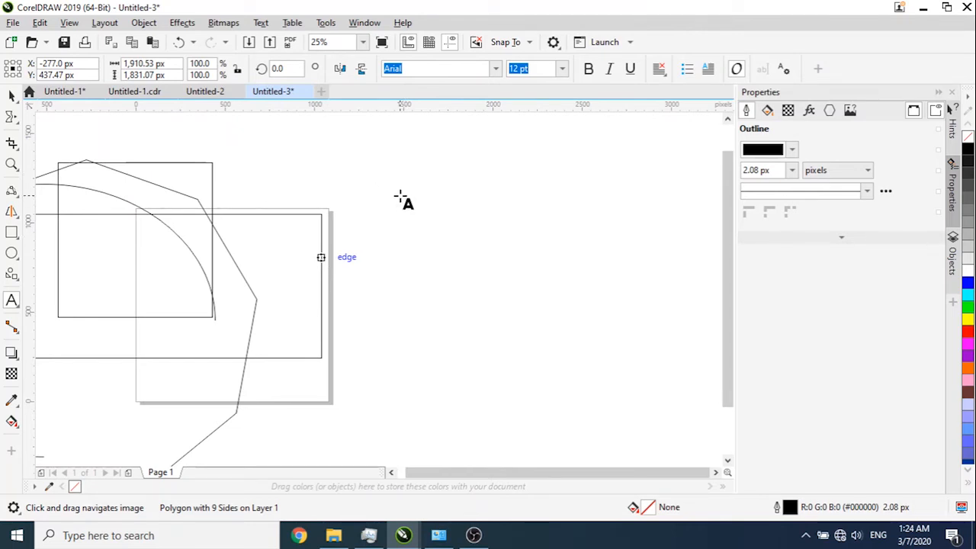
pyautogui.moveTo(393, 177); pyautogui.dragTo(594, 355)
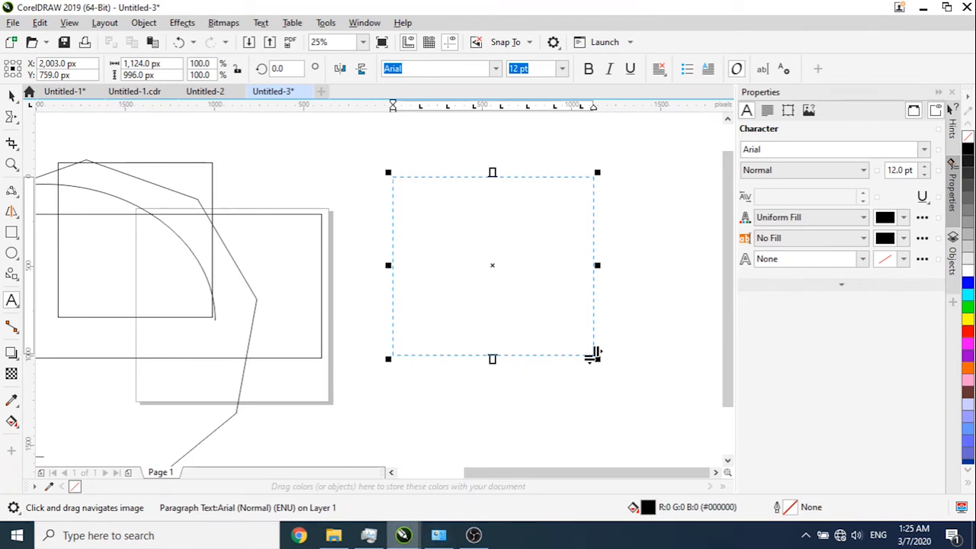
pyautogui.write('gjgkjg')
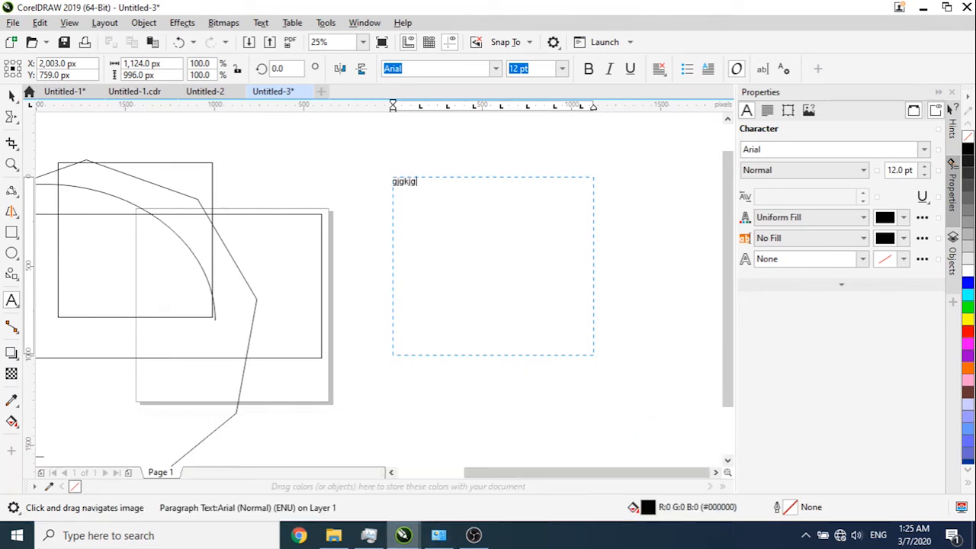
pyautogui.write('jgkjjjjjjjjjjjjjjjjjjjjjjjjjjjjjjjjjjjj')
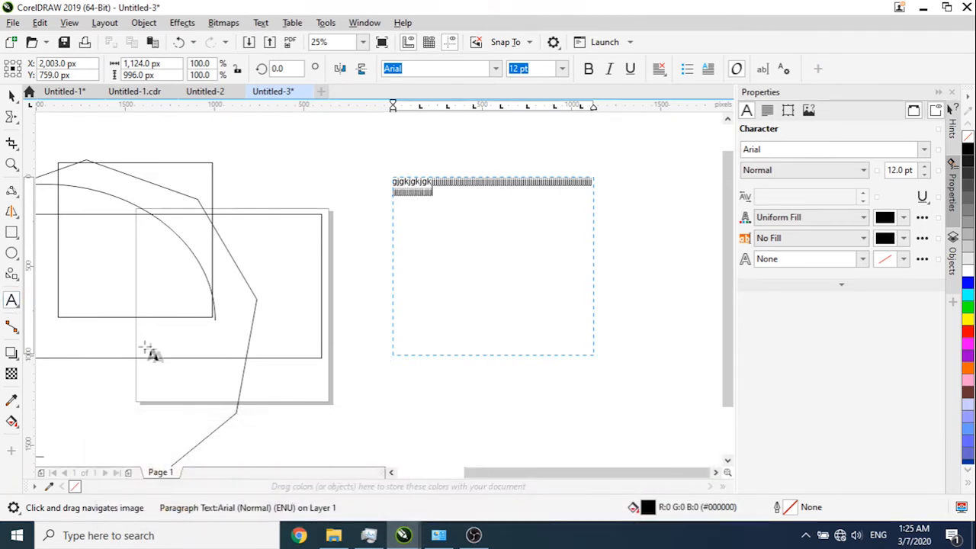
# - Try out artistic text below the paragraph frame by entering a line of sample letters and erasing it
pyautogui.click(405, 387)
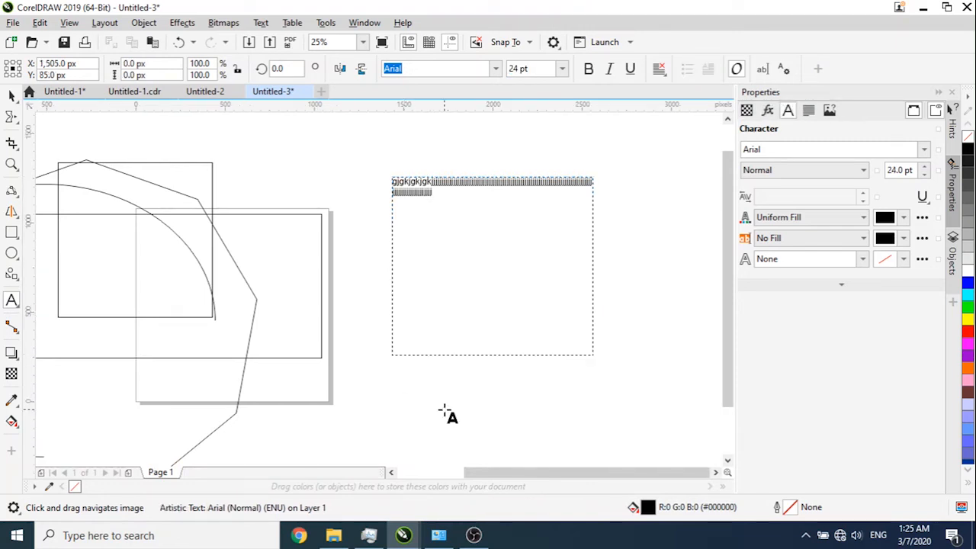
pyautogui.write('jkg')
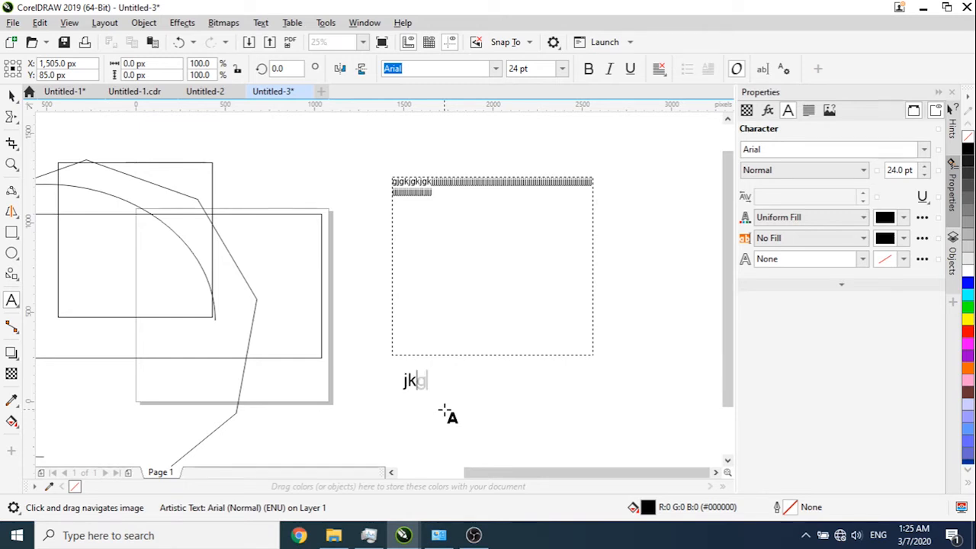
pyautogui.write('jkgjkjk')
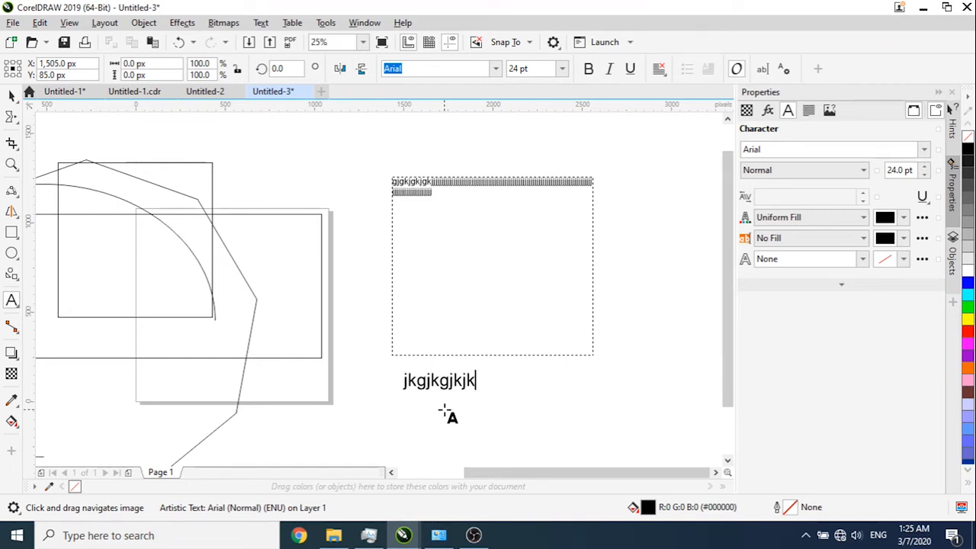
pyautogui.write('kkkkkkkkkkkkkkkkkkkkk')
pyautogui.press('BackSpace')
pyautogui.press('BackSpace')
pyautogui.press('BackSpace')
pyautogui.press('BackSpace')
pyautogui.press('BackSpace')
pyautogui.press('BackSpace')
pyautogui.press('BackSpace')
pyautogui.press('BackSpace')
pyautogui.press('BackSpace')
pyautogui.press('BackSpace')
pyautogui.press('BackSpace')
pyautogui.press('BackSpace')
pyautogui.press('BackSpace')
pyautogui.press('BackSpace')
pyautogui.press('BackSpace')
pyautogui.press('BackSpace')
pyautogui.press('BackSpace')
pyautogui.press('BackSpace')
pyautogui.press('BackSpace')
pyautogui.press('BackSpace')
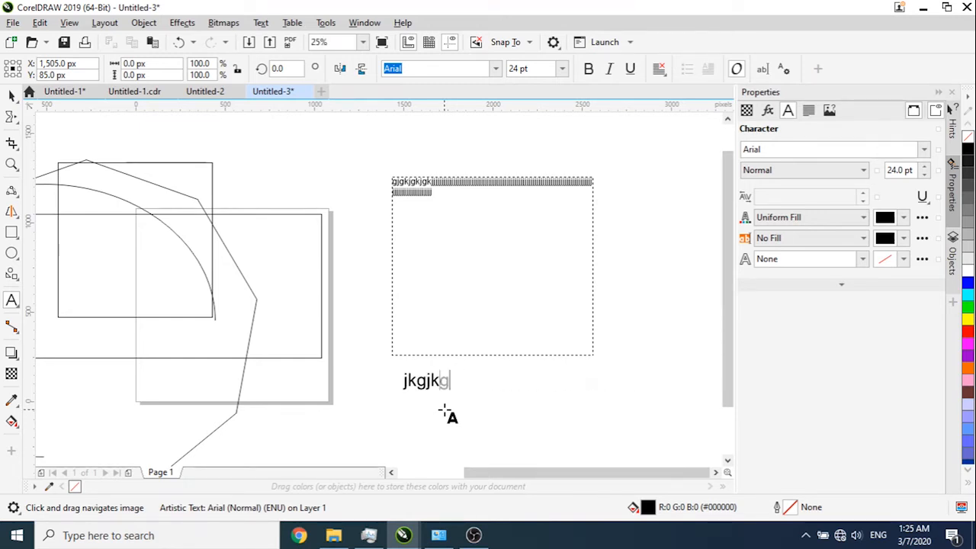
pyautogui.press('BackSpace')
pyautogui.press('BackSpace')
pyautogui.press('BackSpace')
pyautogui.press('BackSpace')
pyautogui.press('BackSpace')
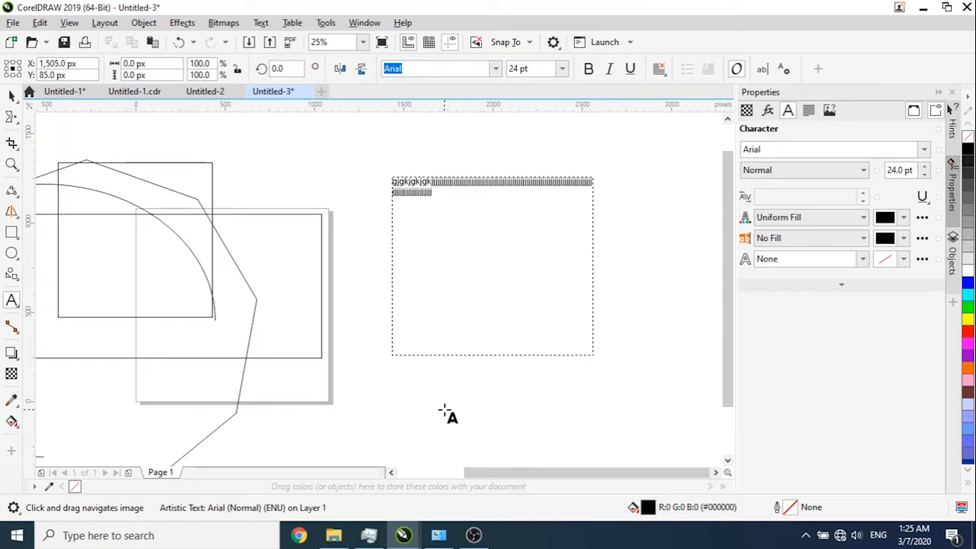
# - Delete the paragraph text frame beside the page
pyautogui.click(12, 94)
pyautogui.moveTo(362, 147); pyautogui.dragTo(610, 374)
pyautogui.press('Delete')
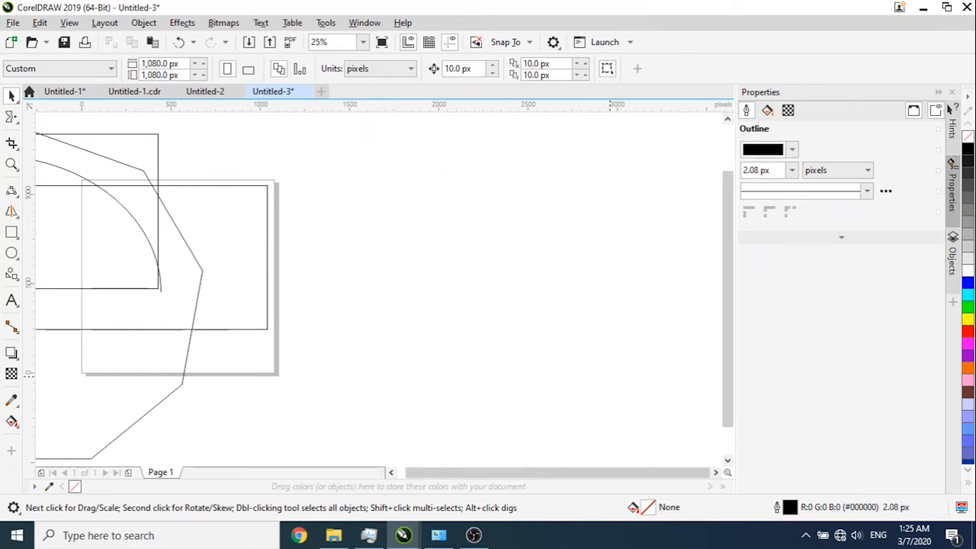
# - Delete all the remaining rectangles, the arc and the nine-sided polygon together
pyautogui.moveTo(341, 326); pyautogui.dragTo(632, 370)
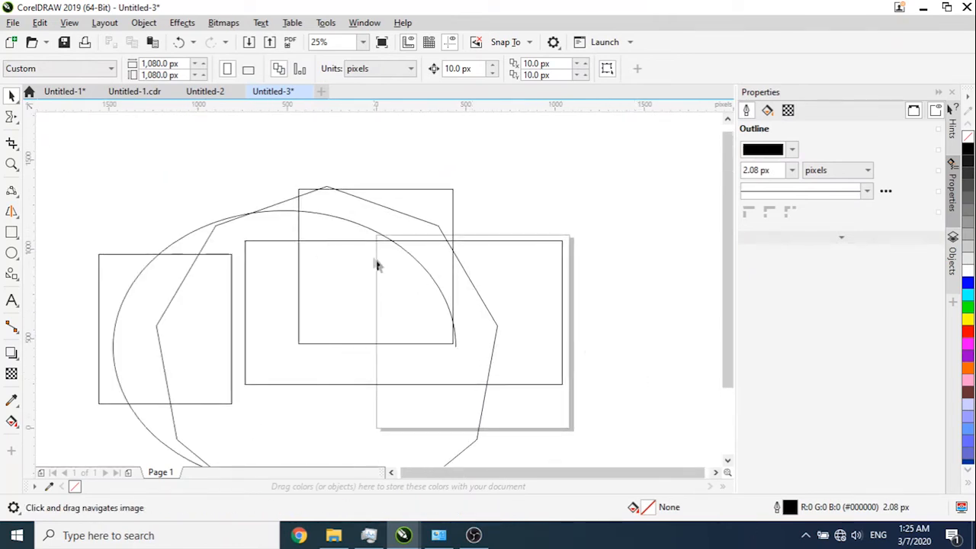
pyautogui.scroll(3, 374, 263)
pyautogui.scroll(-10, 373, 263)
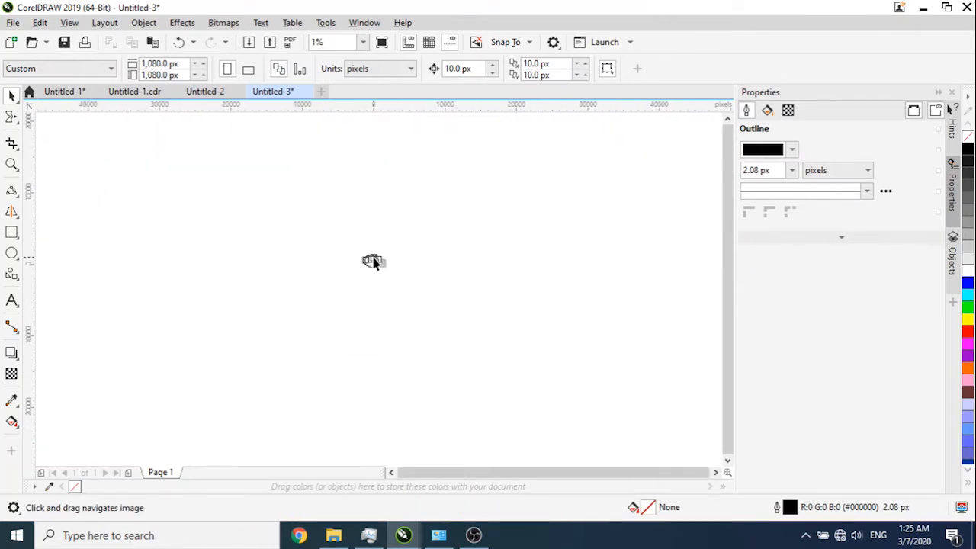
pyautogui.scroll(5, 367, 264)
pyautogui.moveTo(423, 207); pyautogui.dragTo(342, 305)
pyautogui.scroll(2, 355, 253)
pyautogui.scroll(-2, 355, 246)
pyautogui.moveTo(213, 204); pyautogui.dragTo(506, 394)
pyautogui.press('Delete')
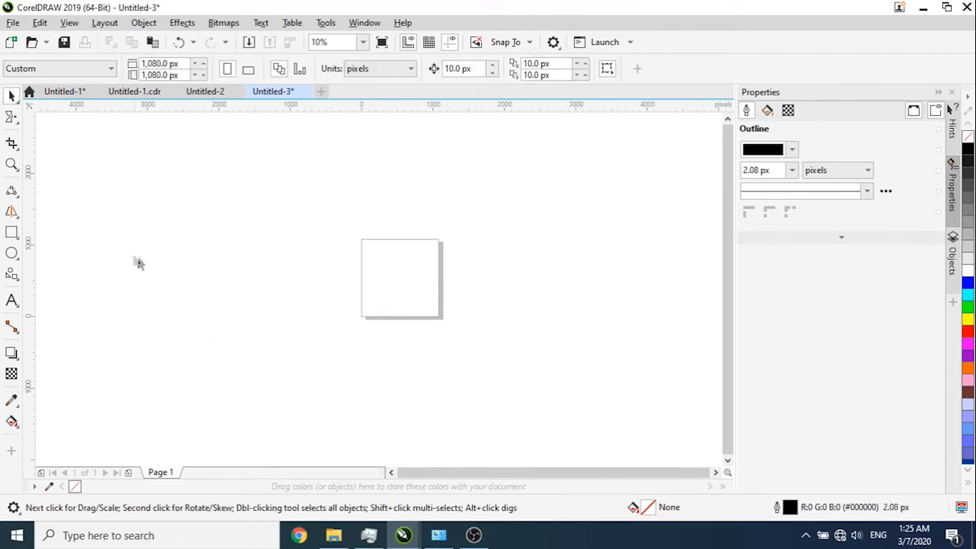
# - Draw a rectangle about 1,840 by 1,052 px that overlaps the page and extends well past its right edge
pyautogui.click(12, 237)
pyautogui.scroll(2, 312, 272)
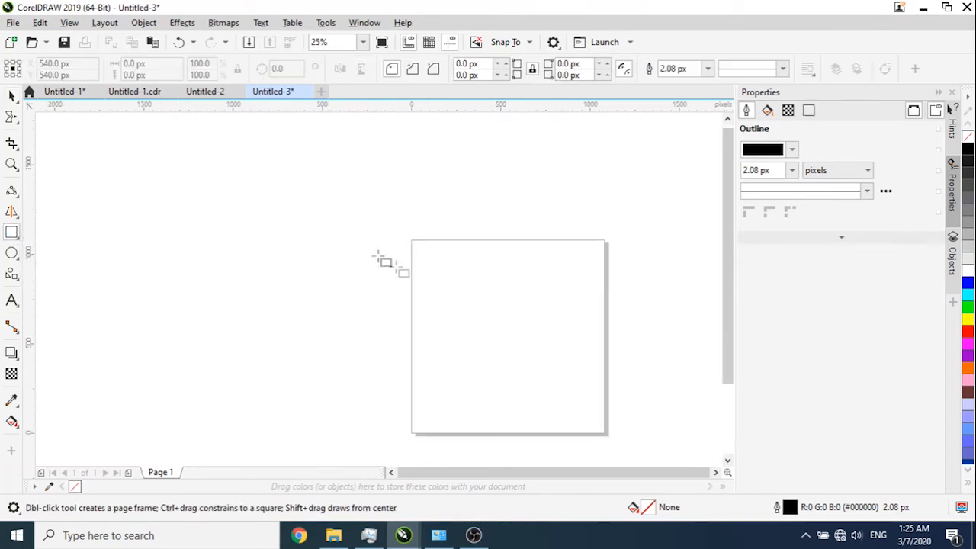
pyautogui.moveTo(449, 308); pyautogui.dragTo(294, 219)
pyautogui.moveTo(249, 165); pyautogui.dragTo(580, 356)
# - Try out corner rounding on the large rectangle with the Shape tool, rounding to 526 px, returning to square corners and rounding again
pyautogui.click(10, 120)
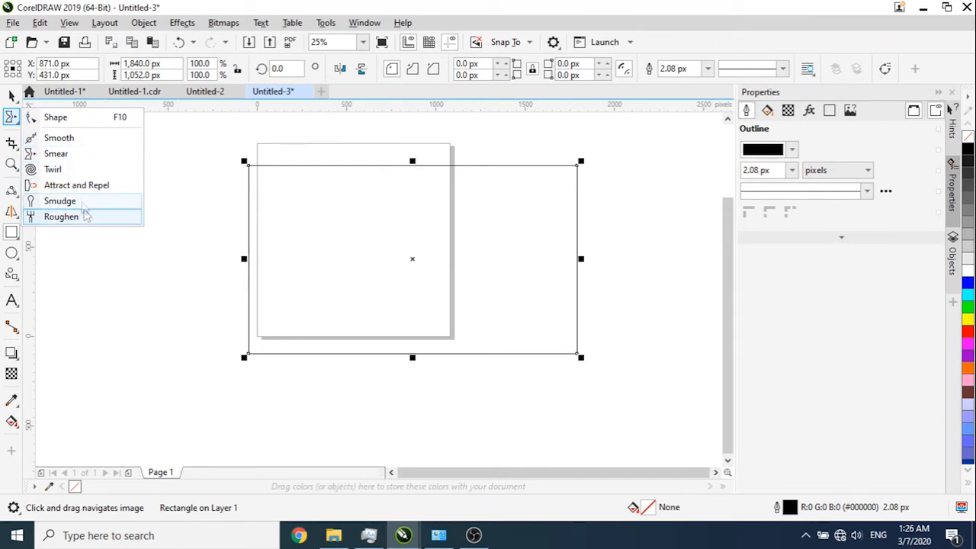
pyautogui.click(74, 119)
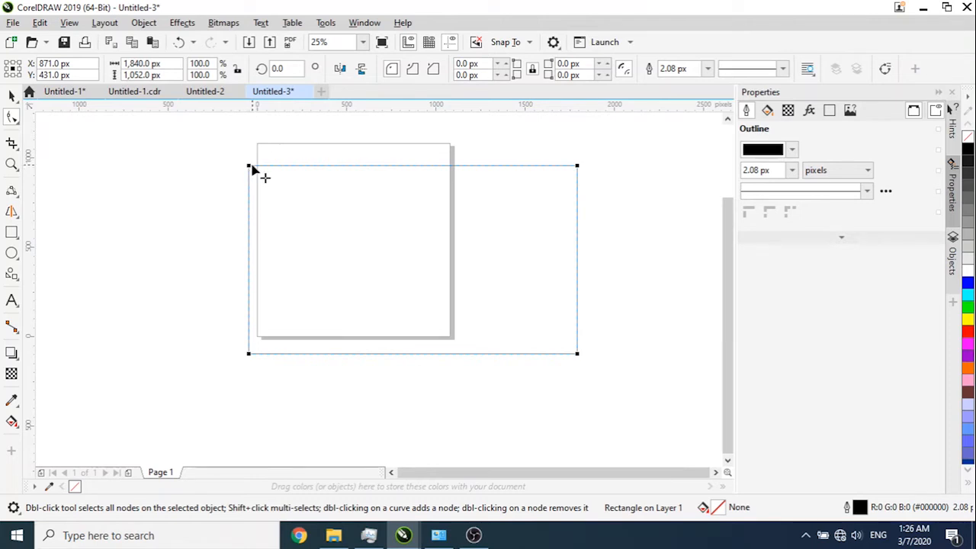
pyautogui.moveTo(250, 166); pyautogui.dragTo(279, 283)
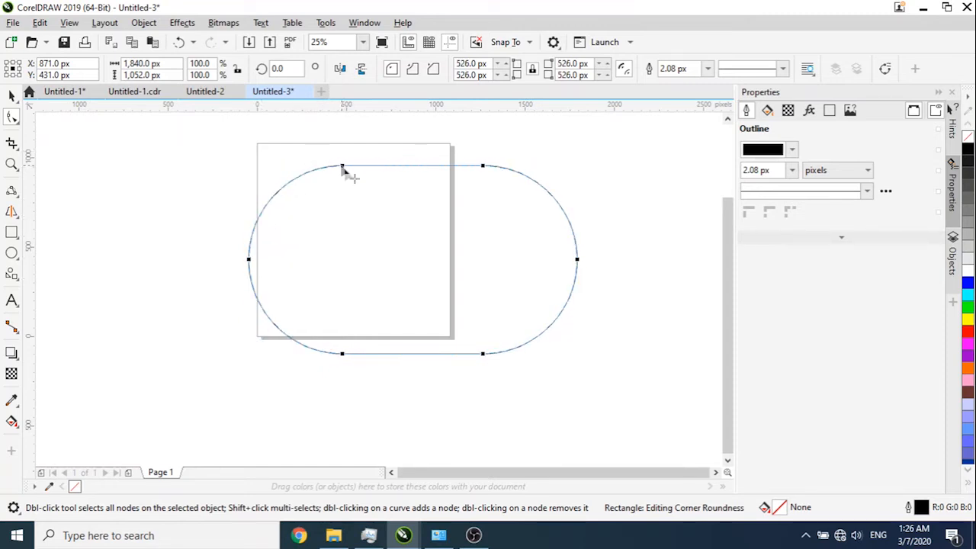
pyautogui.moveTo(343, 167); pyautogui.dragTo(176, 158)
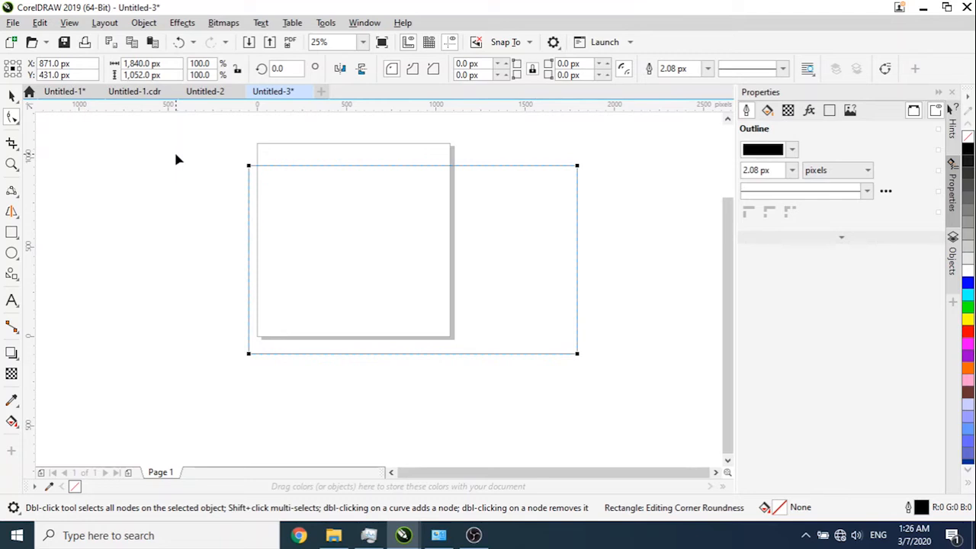
pyautogui.moveTo(260, 166); pyautogui.dragTo(227, 169)
pyautogui.moveTo(260, 169); pyautogui.dragTo(388, 197)
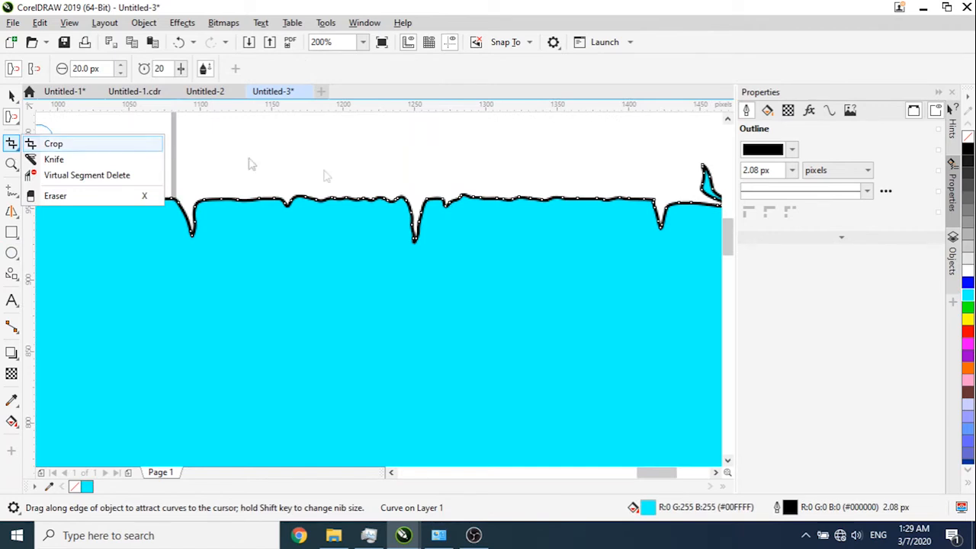
# - Crop the drawing to an area about 1,012 by 1,736 px around the right-hand part of the cyan shape
pyautogui.scroll(-3, 353, 247)
pyautogui.scroll(1, 317, 246)
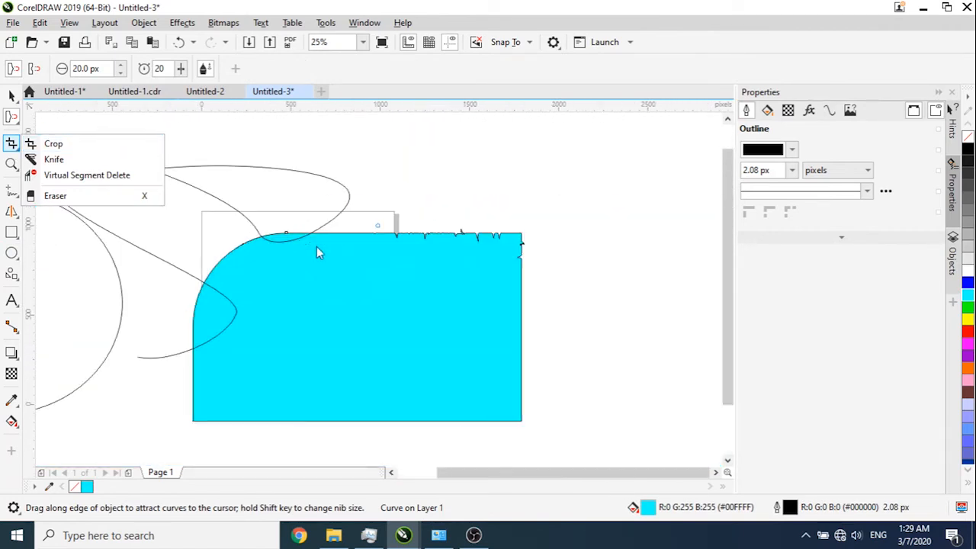
pyautogui.click(131, 145)
pyautogui.moveTo(374, 146); pyautogui.dragTo(554, 414)
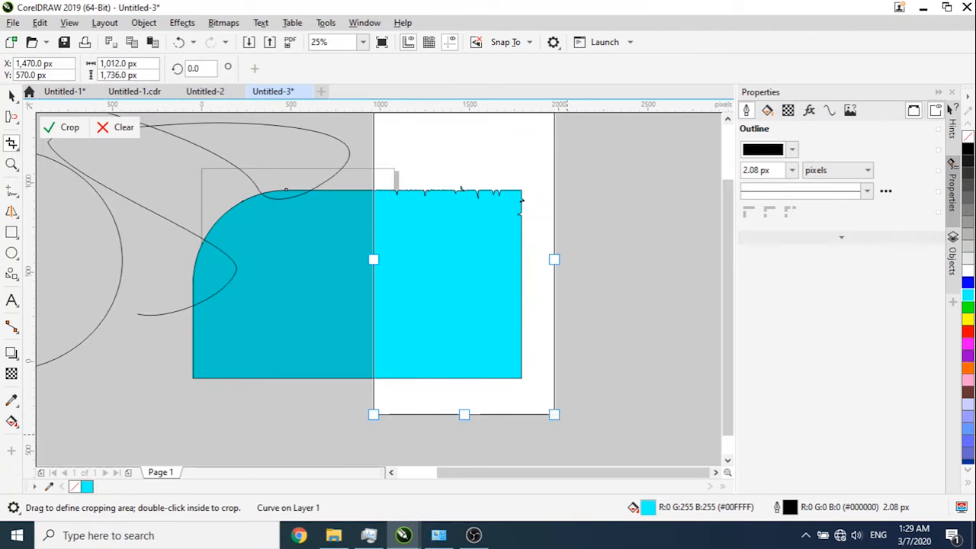
pyautogui.press('Return')
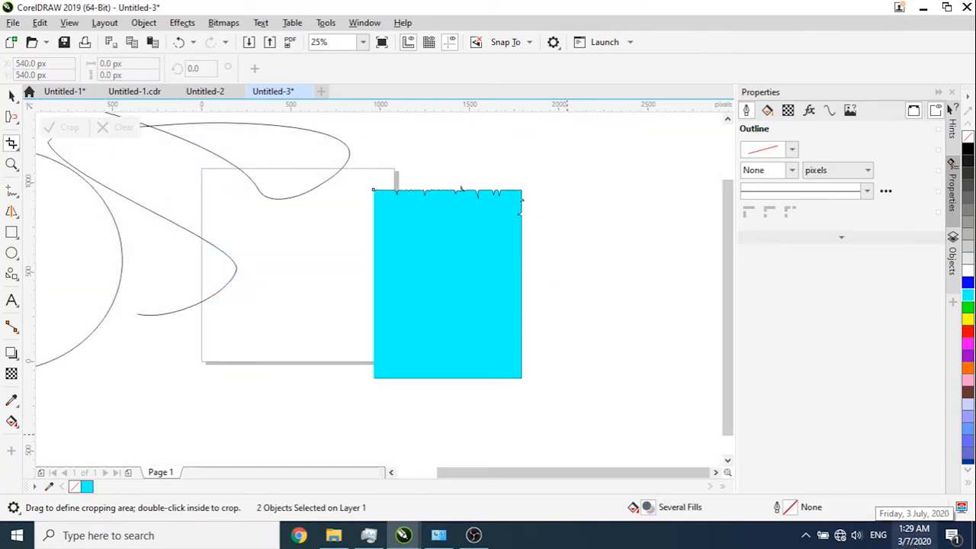
# - Erase a freehand loop into the left side of the cyan shape with a round 10 px Eraser
pyautogui.click(12, 144)
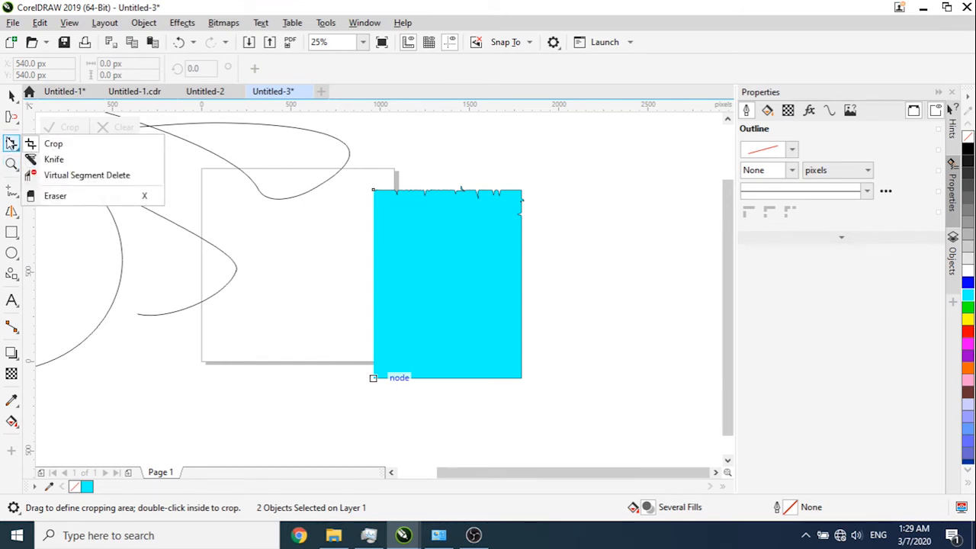
pyautogui.click(69, 197)
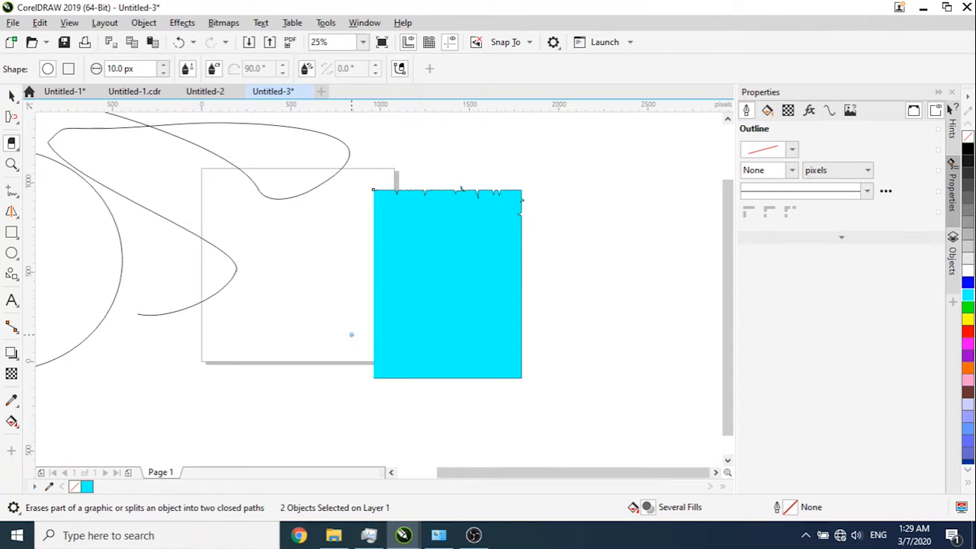
pyautogui.moveTo(358, 304)
pyautogui.mouseDown()
pyautogui.moveTo(483, 311)
pyautogui.moveTo(481, 283)
pyautogui.moveTo(370, 255)
pyautogui.mouseUp()
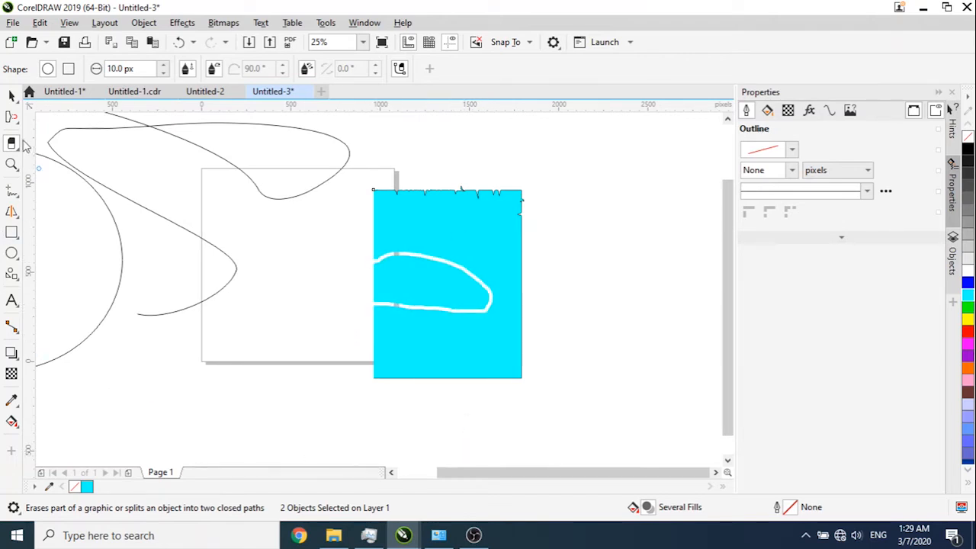
# - Examine the erased loop in the cyan shape up close and the whole drawing from farther out
pyautogui.click(12, 164)
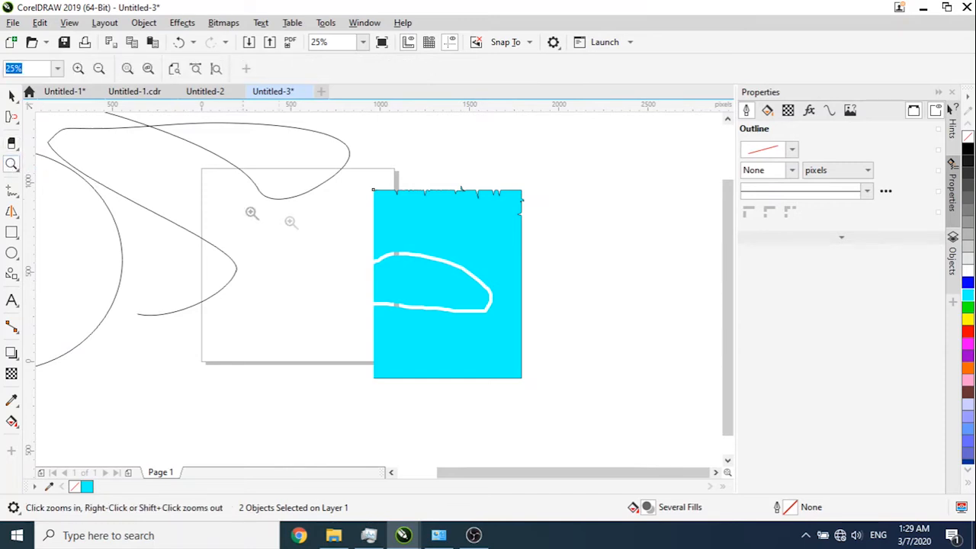
pyautogui.click(412, 221)
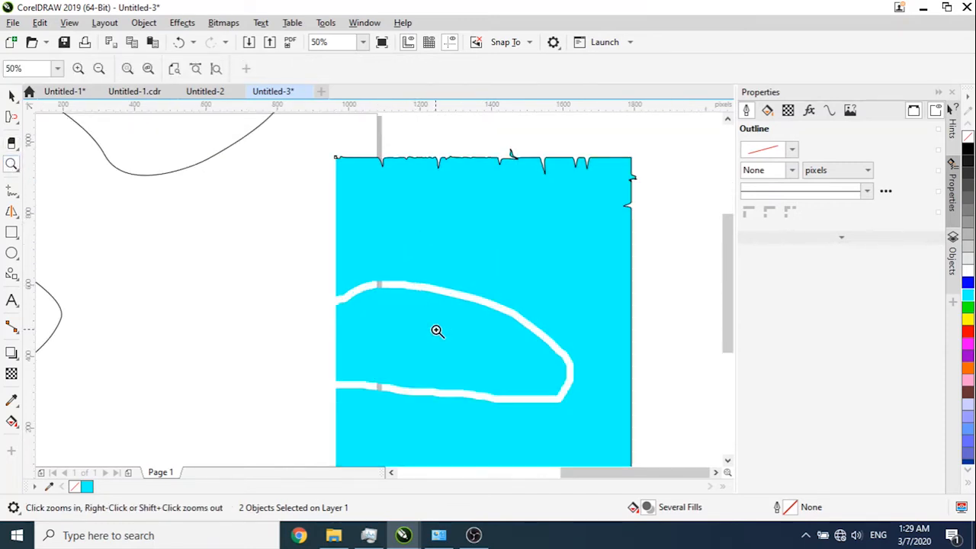
pyautogui.scroll(-2, 438, 329)
pyautogui.scroll(2, 438, 328)
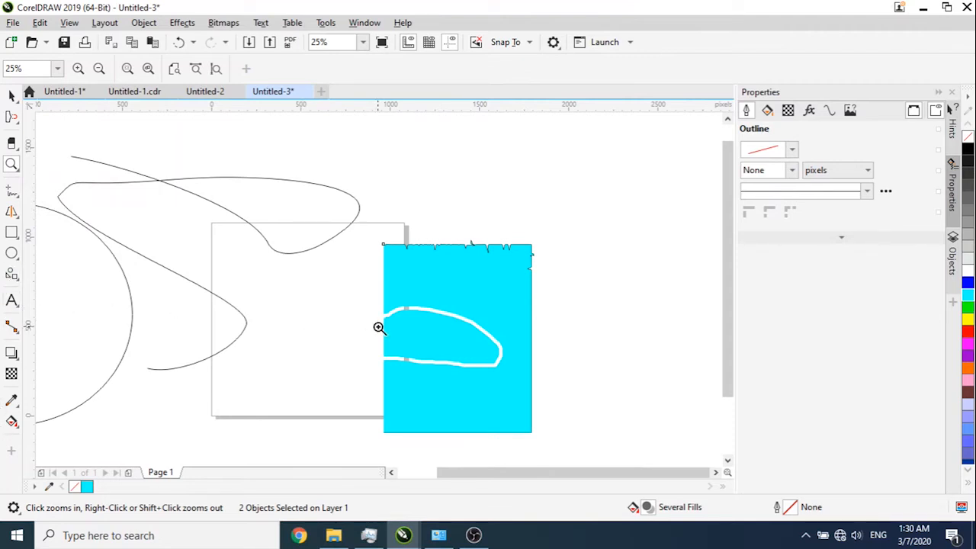
pyautogui.press('h')
pyautogui.moveTo(493, 362); pyautogui.dragTo(342, 315)
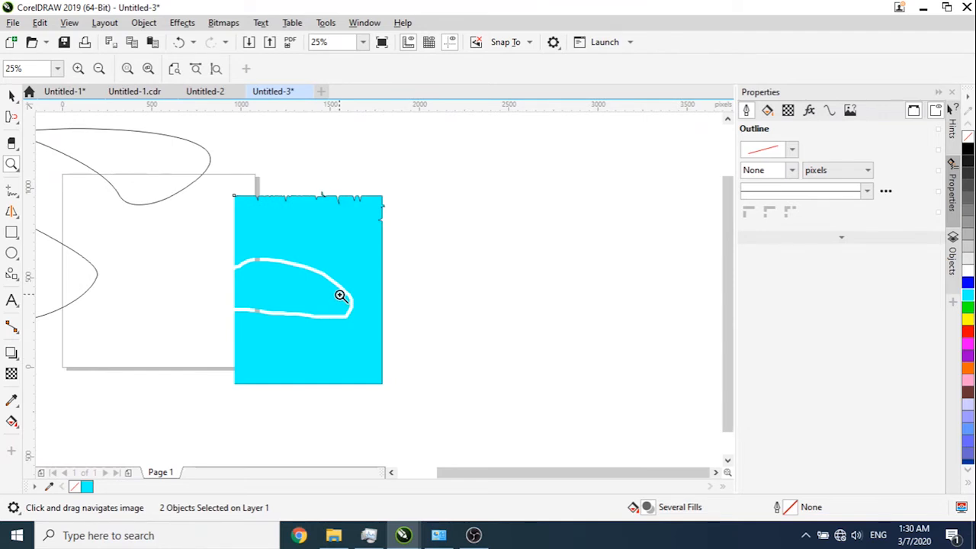
pyautogui.scroll(2, 340, 296)
pyautogui.scroll(-4, 338, 290)
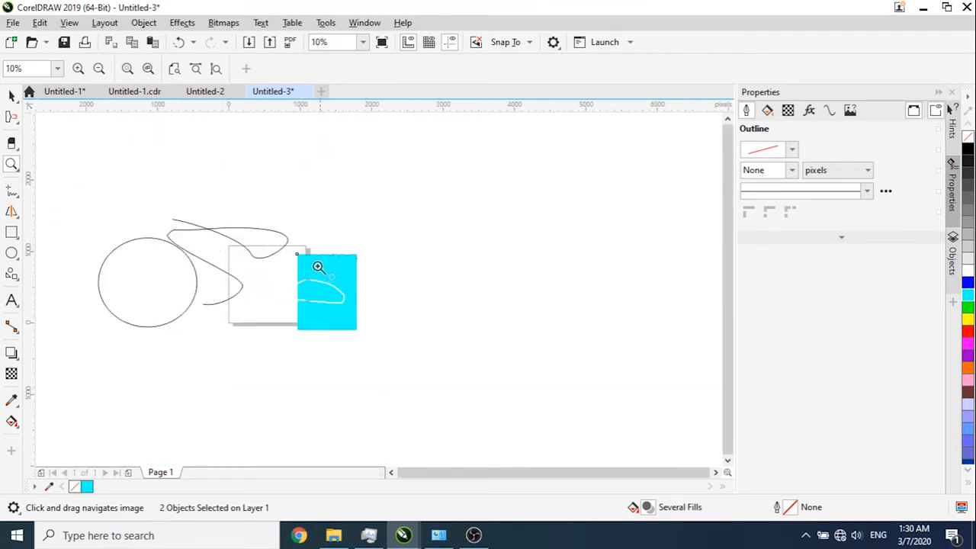
# - Draw a rectangle about 1,720 by 1,500 px beside the cyan shape, away from the page, and fill it with green
pyautogui.click(11, 232)
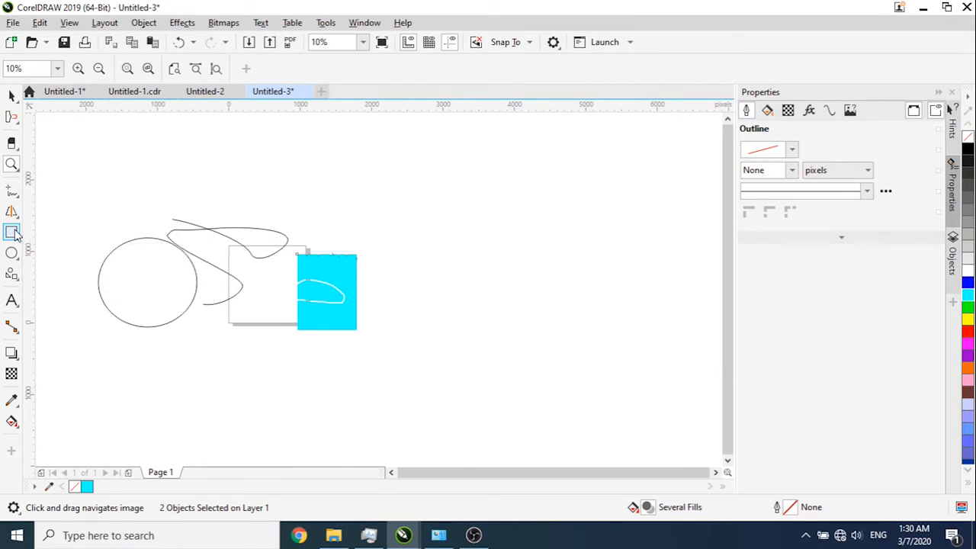
pyautogui.scroll(-2, 351, 260)
pyautogui.scroll(2, 353, 261)
pyautogui.scroll(3, 353, 262)
pyautogui.scroll(-3, 353, 261)
pyautogui.moveTo(389, 226); pyautogui.dragTo(515, 338)
pyautogui.click(968, 307)
# - Move the green rectangle so that it overlaps the right-hand part of the cyan shape
pyautogui.click(9, 97)
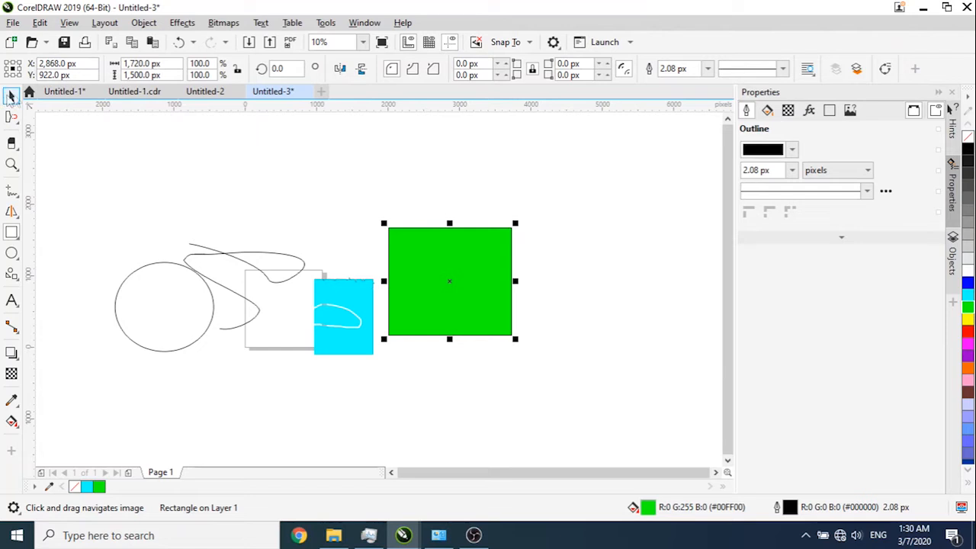
pyautogui.moveTo(554, 188); pyautogui.dragTo(306, 375)
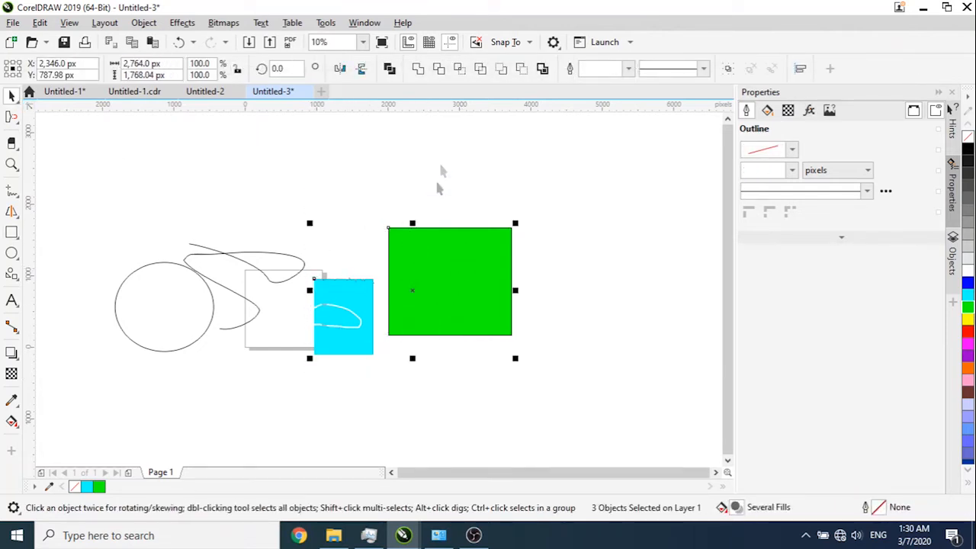
pyautogui.click(419, 74)
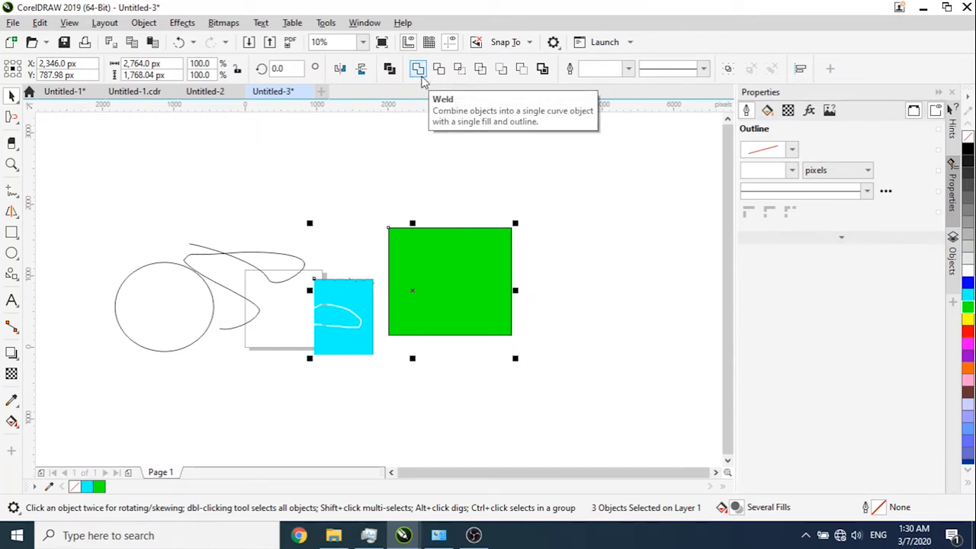
pyautogui.click(113, 132)
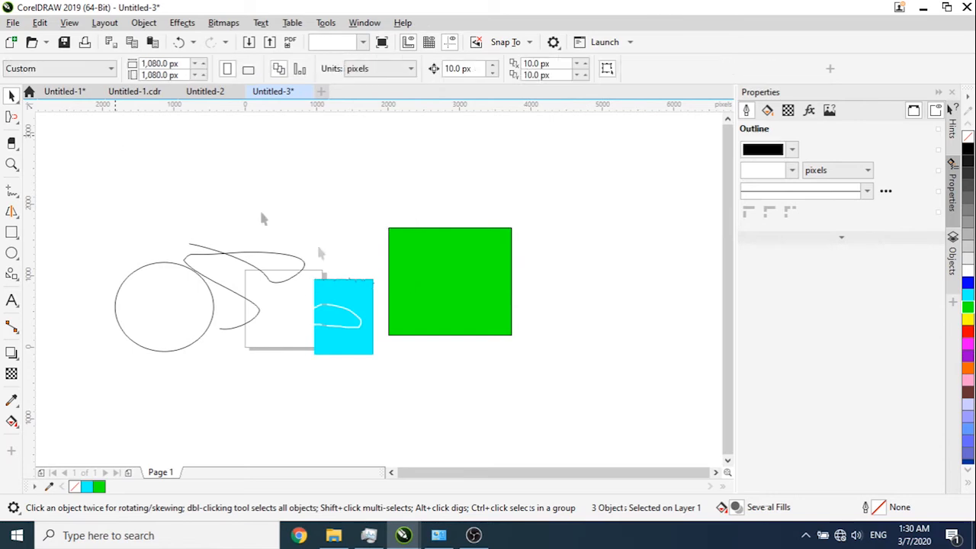
pyautogui.moveTo(472, 272); pyautogui.dragTo(420, 289)
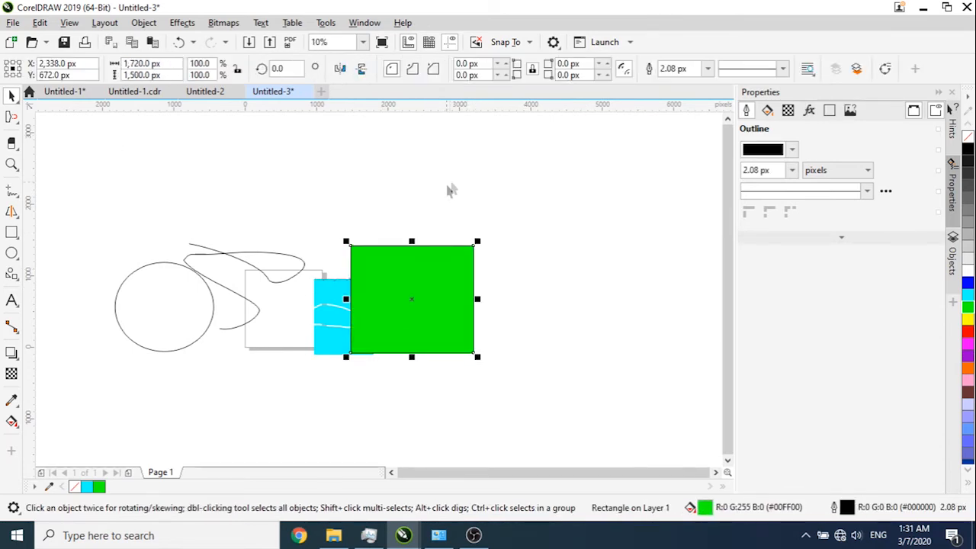
# - Try out Weld on the green rectangle and the overlapping cyan shape, and undo it
pyautogui.moveTo(491, 233); pyautogui.dragTo(301, 411)
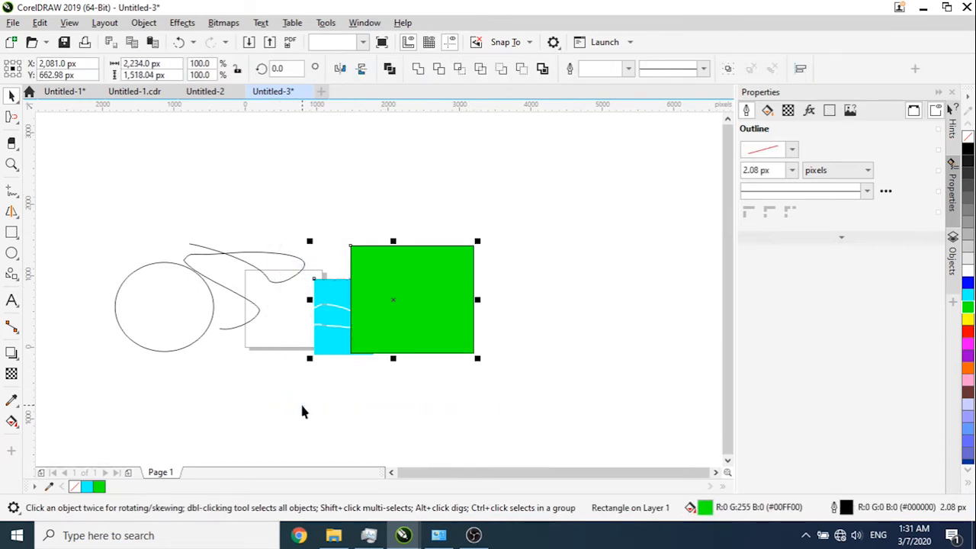
pyautogui.click(417, 70)
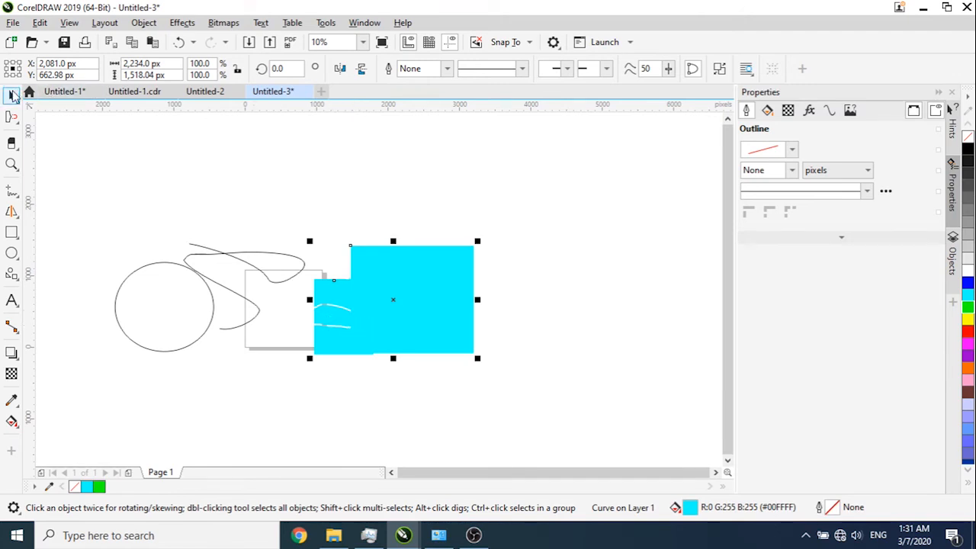
pyautogui.hotkey('ctrl', 'z')
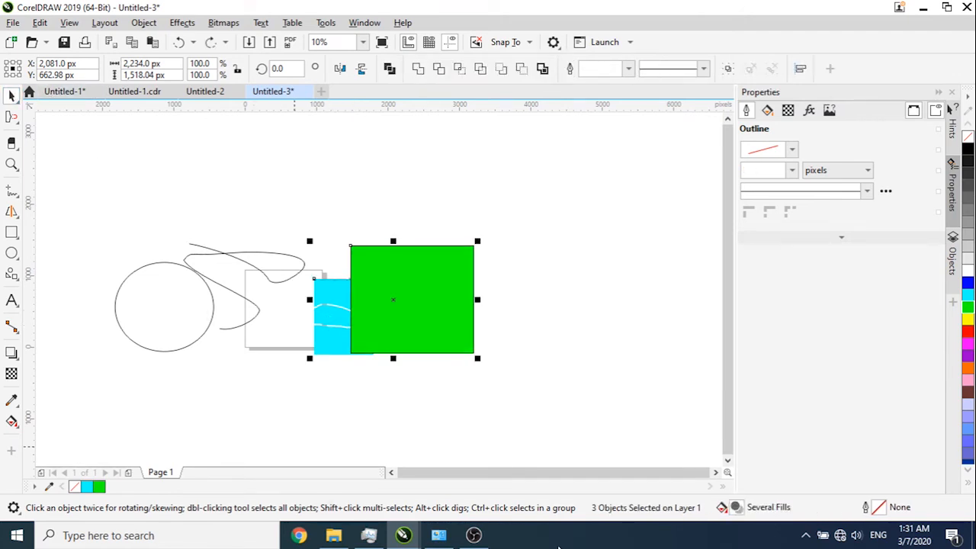
# - Try out Intersect on the overlapping green and cyan shapes, move the resulting piece clear of them and delete it
pyautogui.click(469, 69)
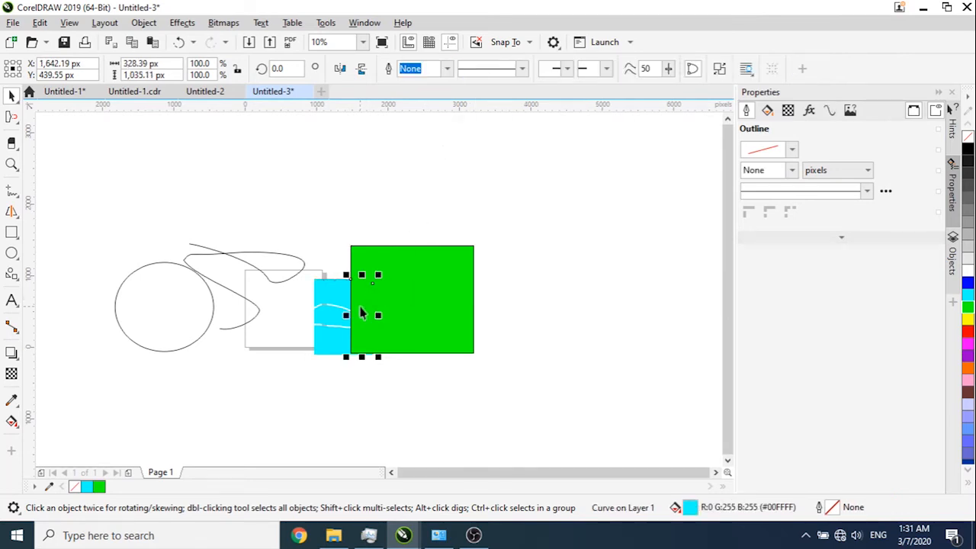
pyautogui.moveTo(360, 316); pyautogui.dragTo(580, 338)
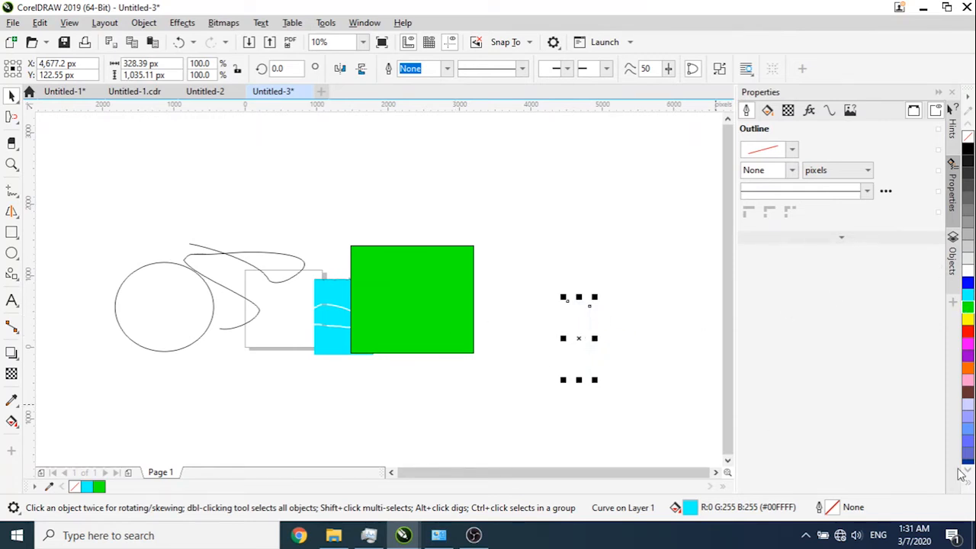
pyautogui.press('Delete')
# - Move the green rectangle away from the cyan shape so that a wide gap separates them
pyautogui.click(333, 339)
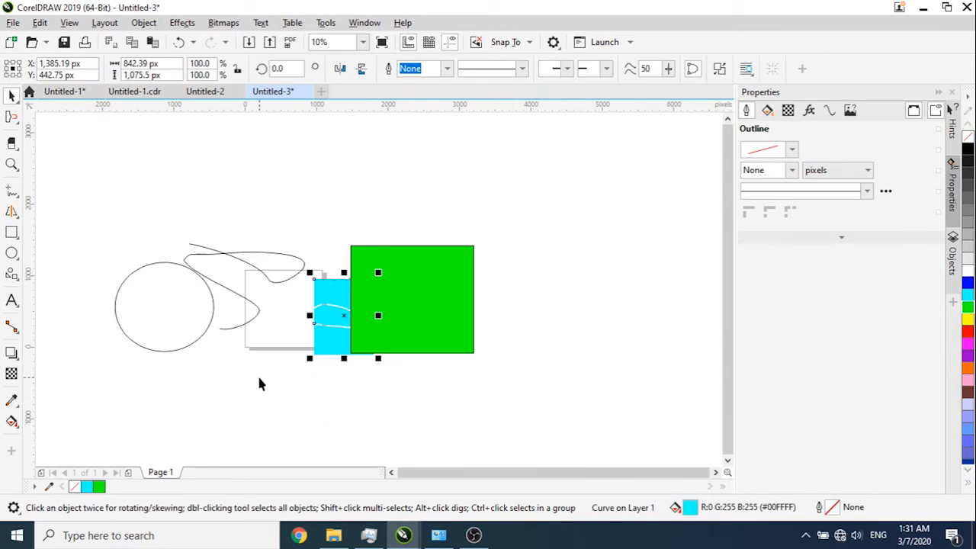
pyautogui.click(432, 276)
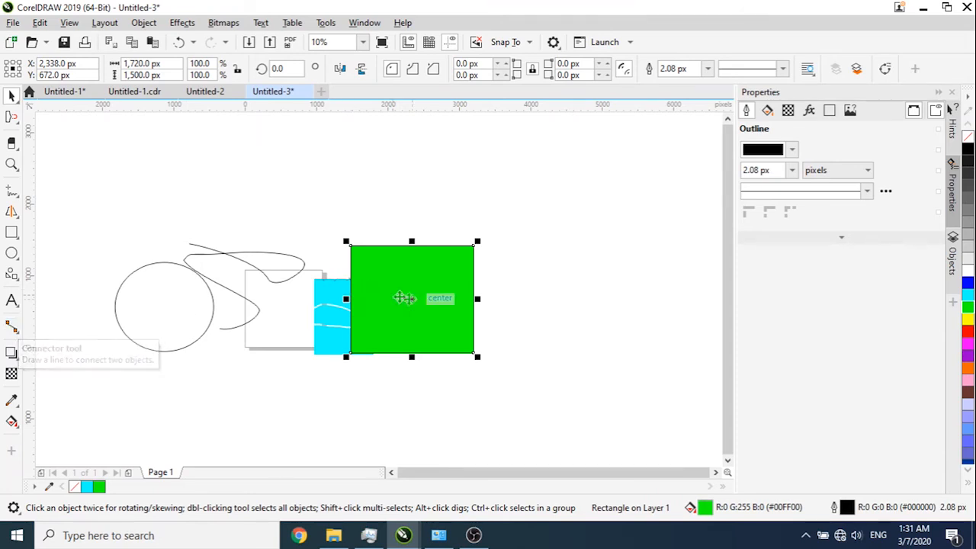
pyautogui.moveTo(417, 294); pyautogui.dragTo(526, 286)
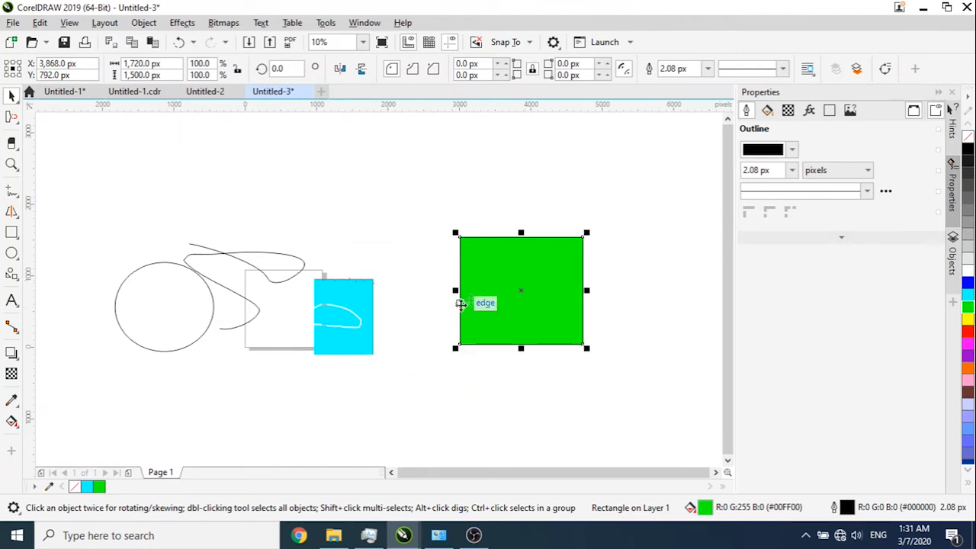
# - Draw straight connectors between the facing sides and between the bottom edges of both shapes, plus one from the green rectangle's right side to empty space
pyautogui.click(12, 327)
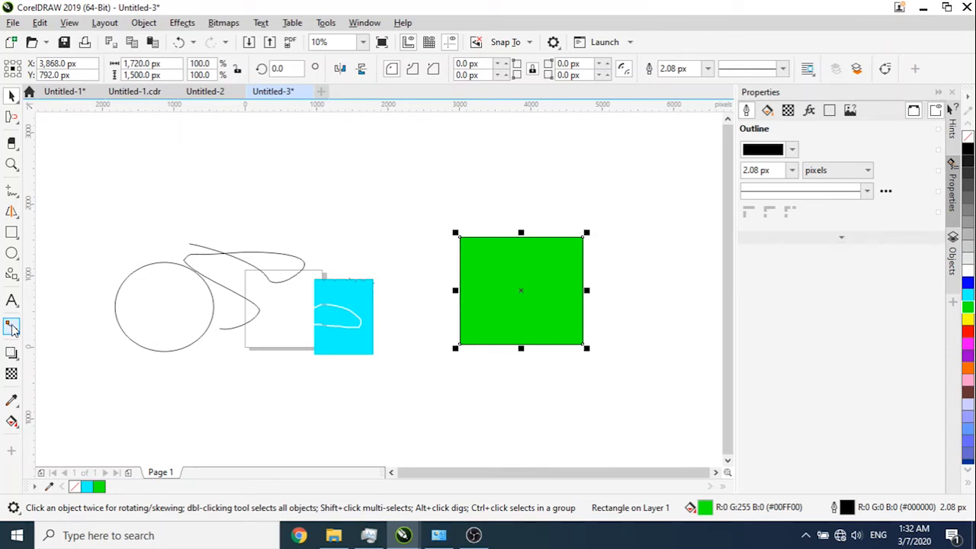
pyautogui.moveTo(375, 316); pyautogui.dragTo(461, 290)
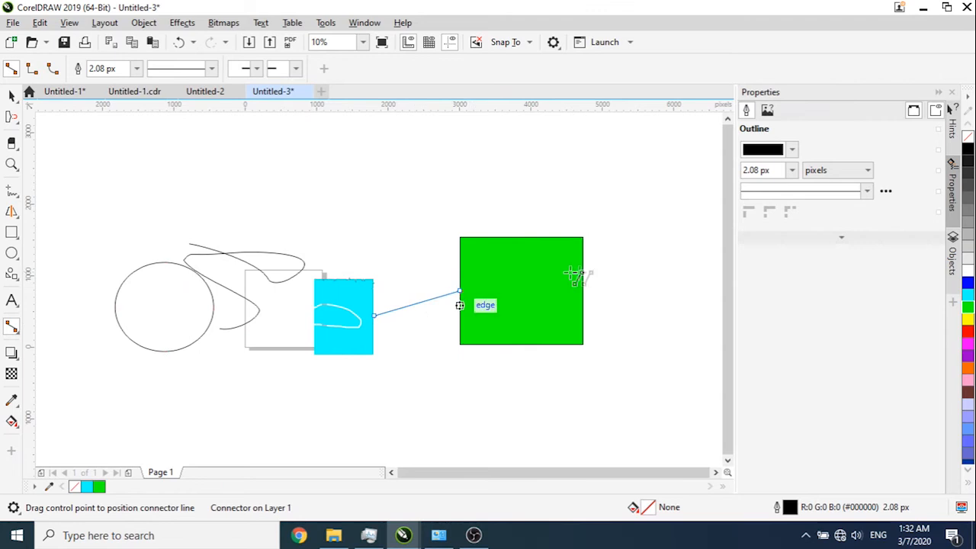
pyautogui.moveTo(583, 290); pyautogui.dragTo(675, 374)
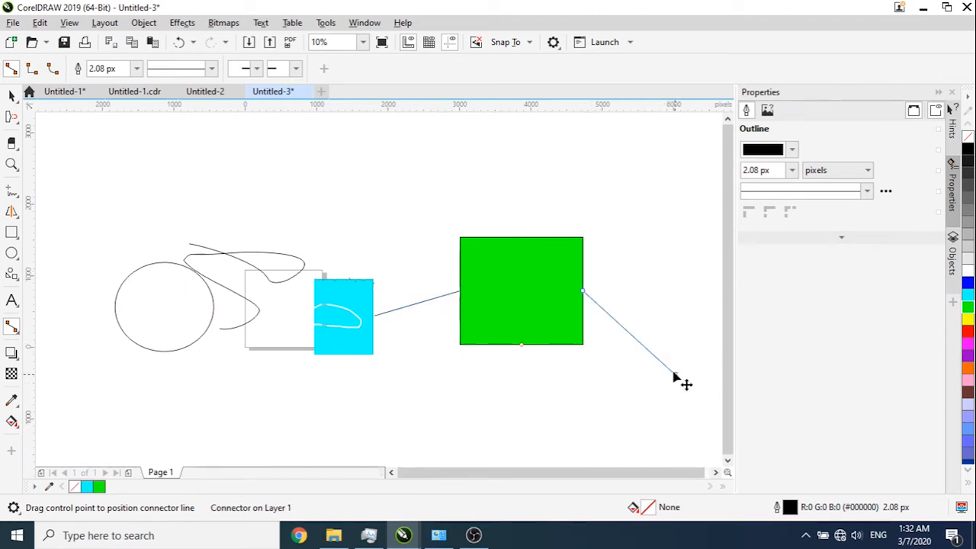
pyautogui.moveTo(521, 344); pyautogui.dragTo(330, 354)
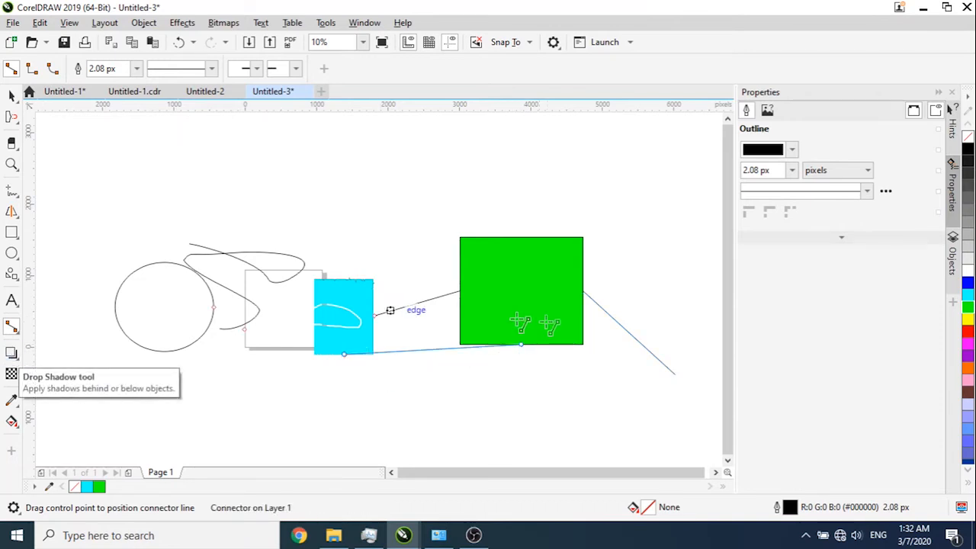
# - Cast a drop shadow offset about -459 px horizontally and -257 px vertically from the green rectangle, and give the rectangle a uniform transparency of 32
pyautogui.click(12, 354)
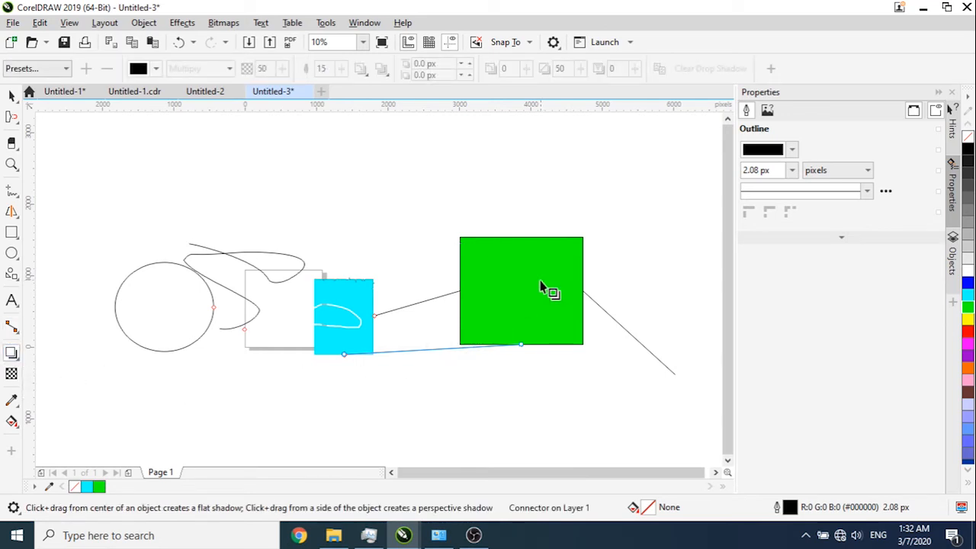
pyautogui.click(453, 348)
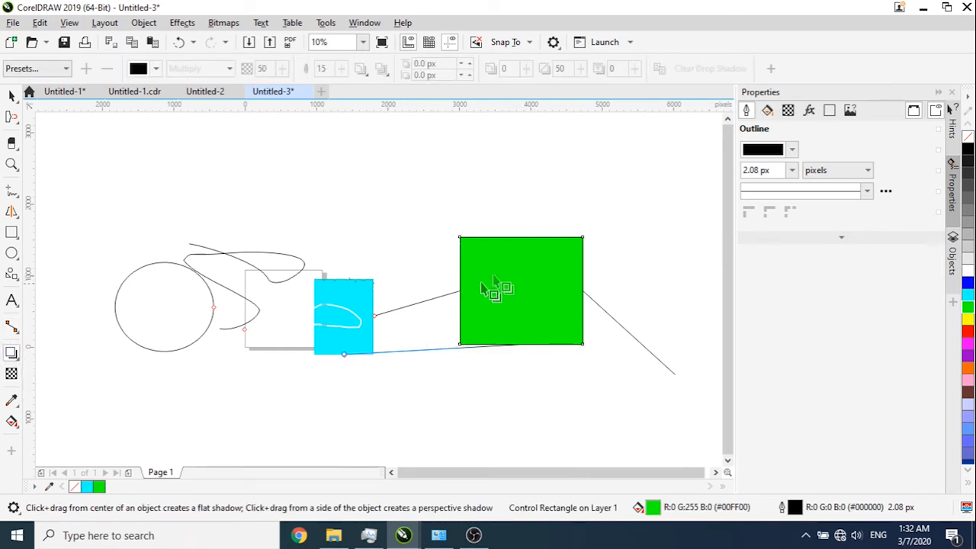
pyautogui.click(11, 95)
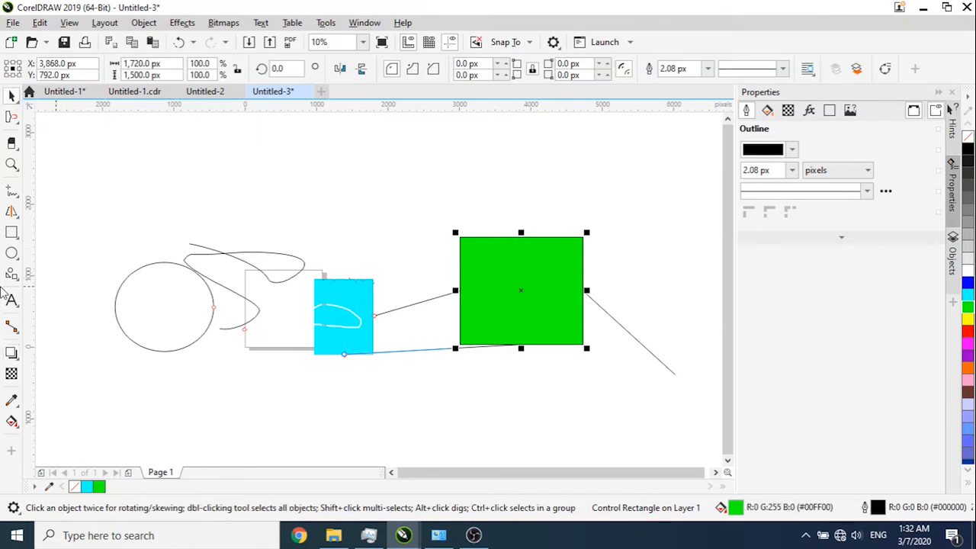
pyautogui.click(12, 352)
pyautogui.moveTo(521, 290); pyautogui.dragTo(427, 344)
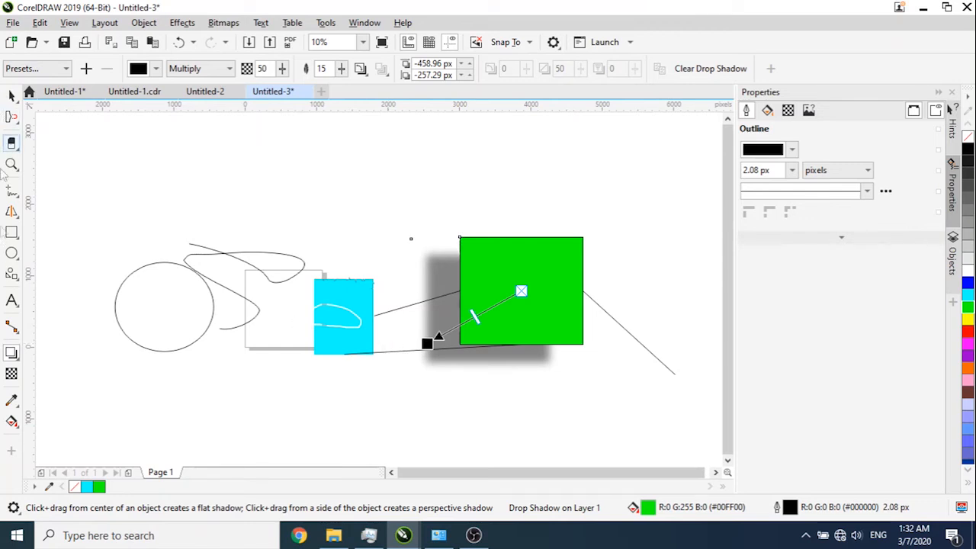
pyautogui.click(11, 374)
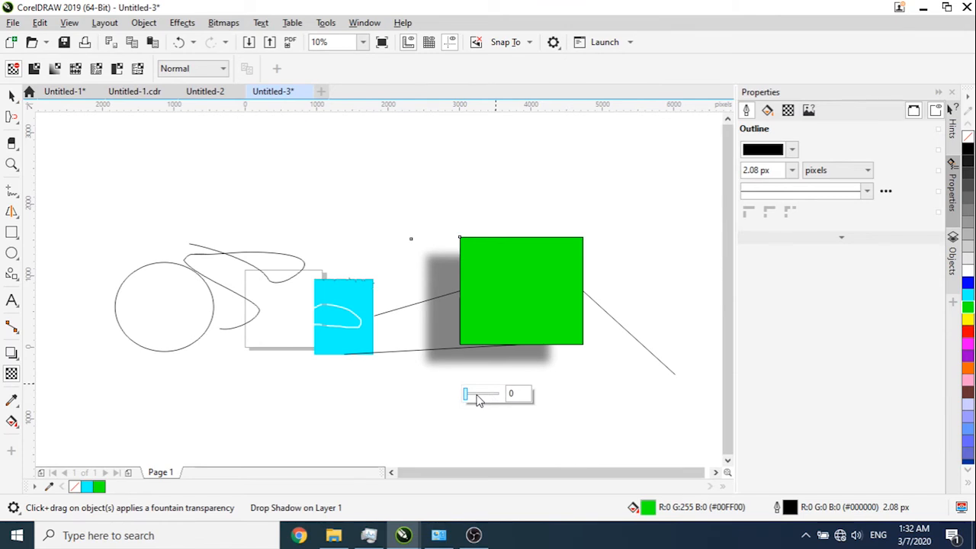
pyautogui.click(476, 394)
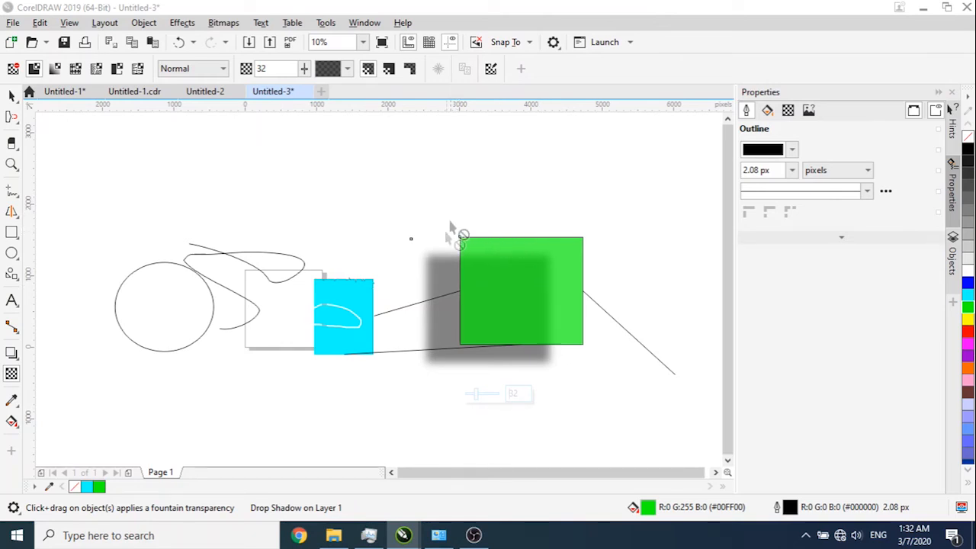
# - Try out elliptical, conical and rectangular fountain transparency on the green rectangle, and discard the changes
pyautogui.click(491, 69)
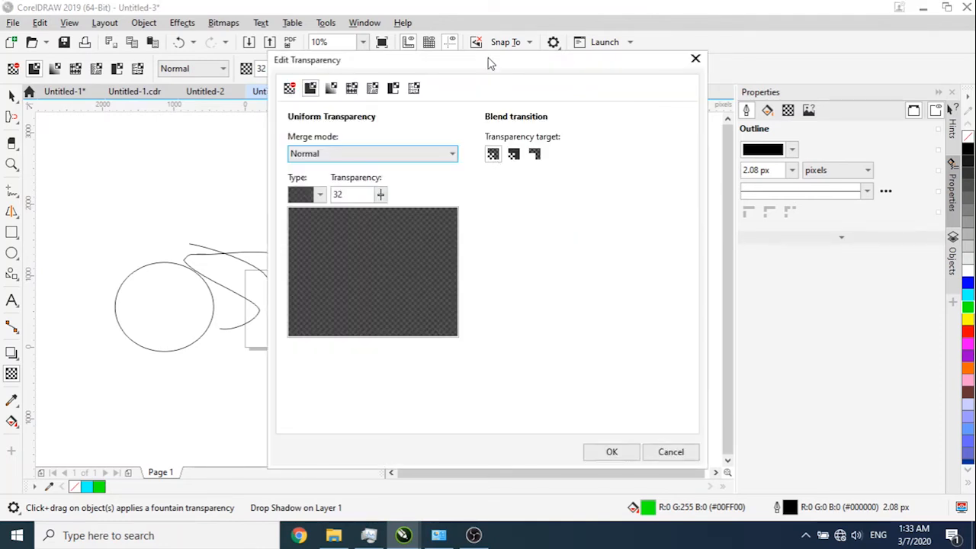
pyautogui.click(331, 89)
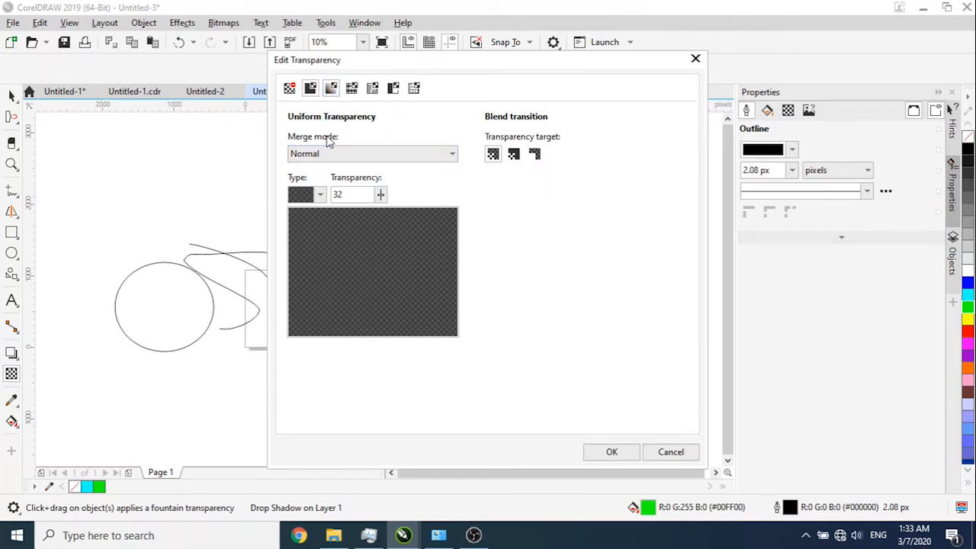
pyautogui.moveTo(425, 67); pyautogui.dragTo(197, 50)
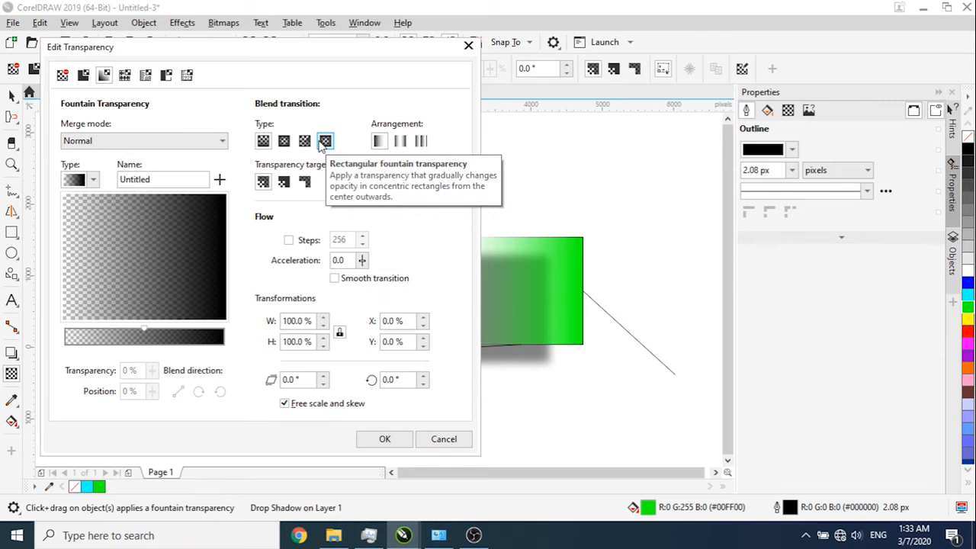
pyautogui.click(286, 144)
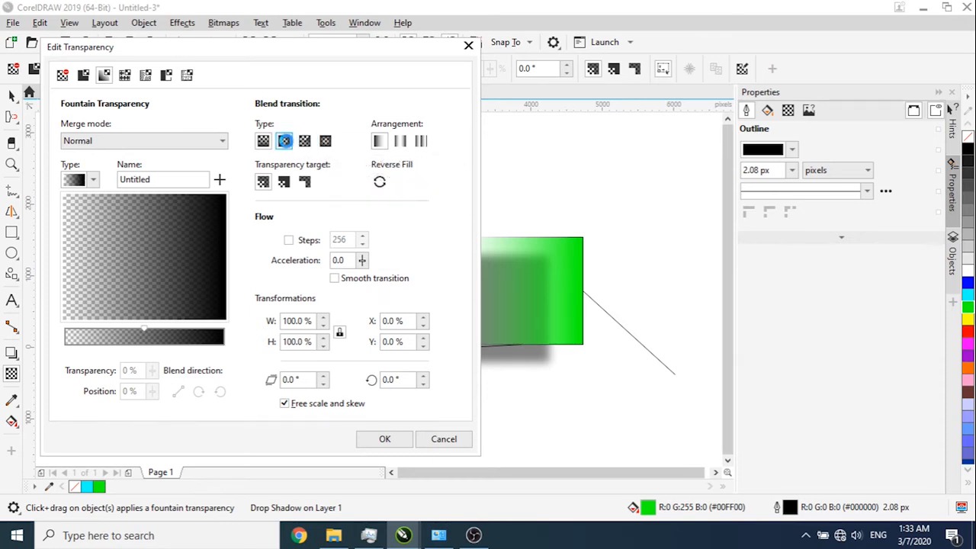
pyautogui.click(304, 142)
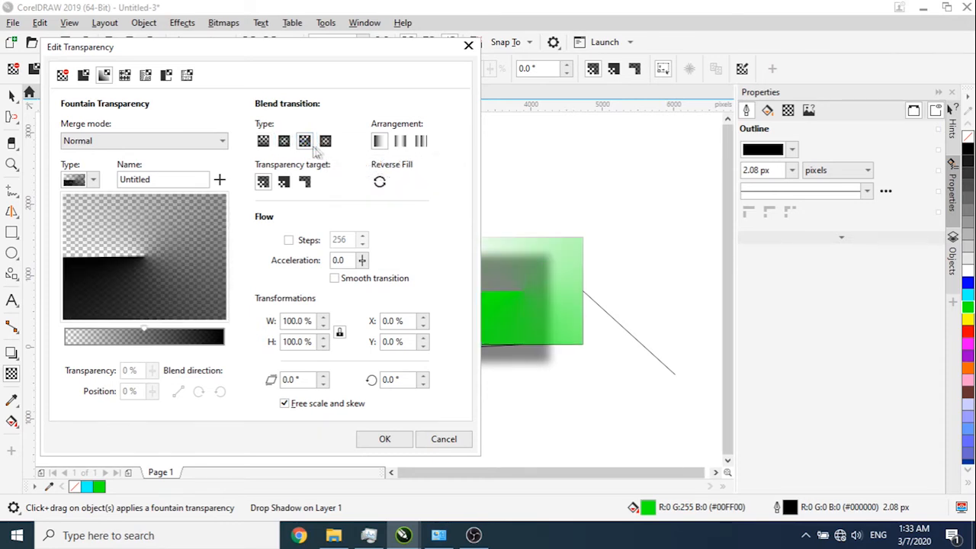
pyautogui.click(326, 142)
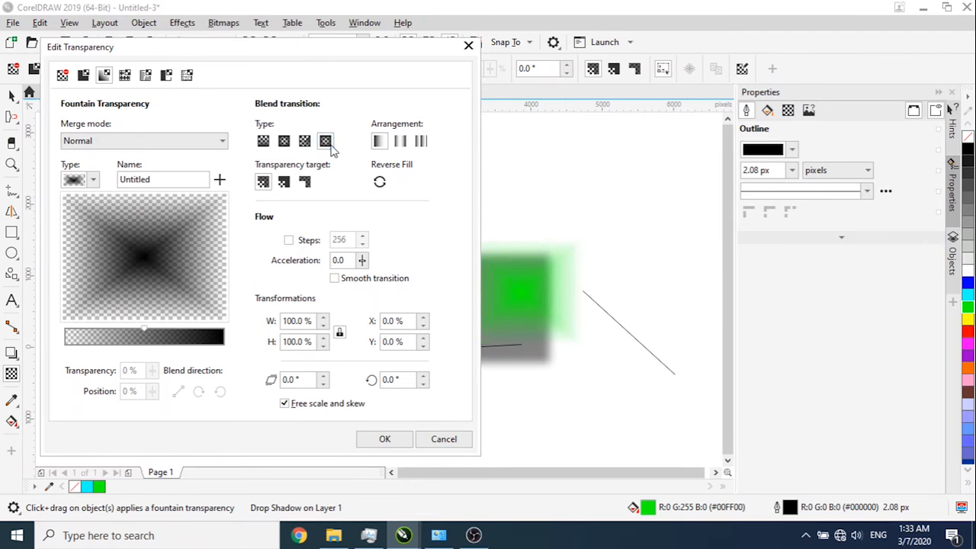
pyautogui.click(468, 46)
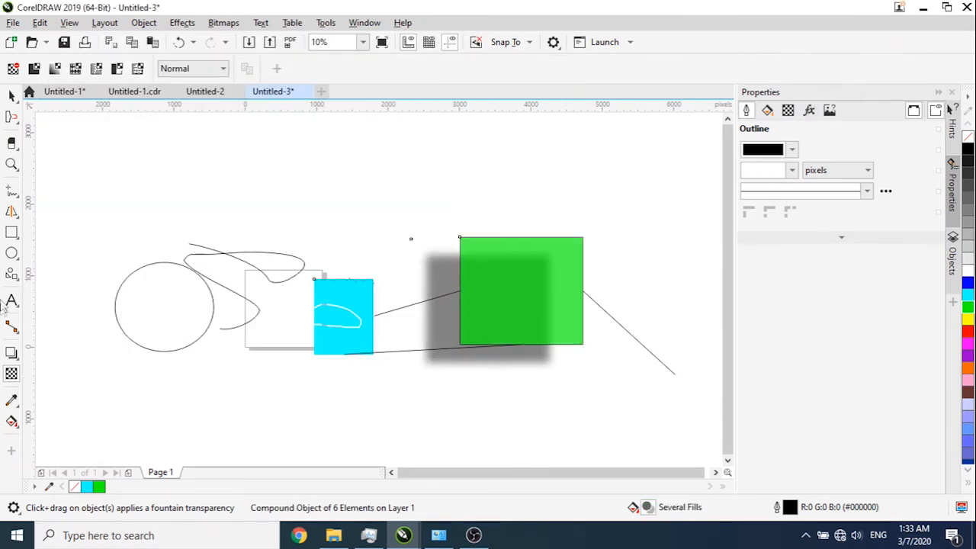
# - Try out a fountain fill on the selected shapes in its elliptical, conical and rectangular types
pyautogui.click(16, 429)
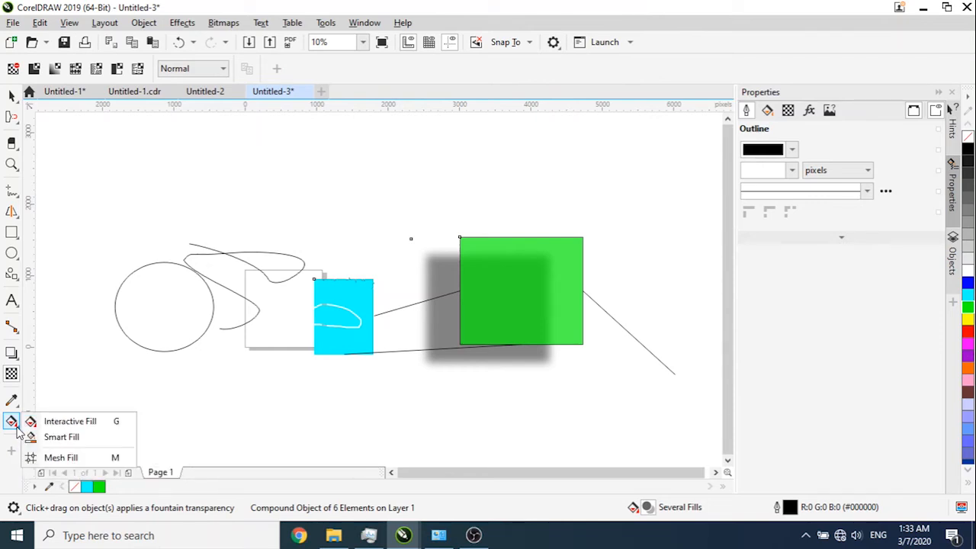
pyautogui.click(55, 425)
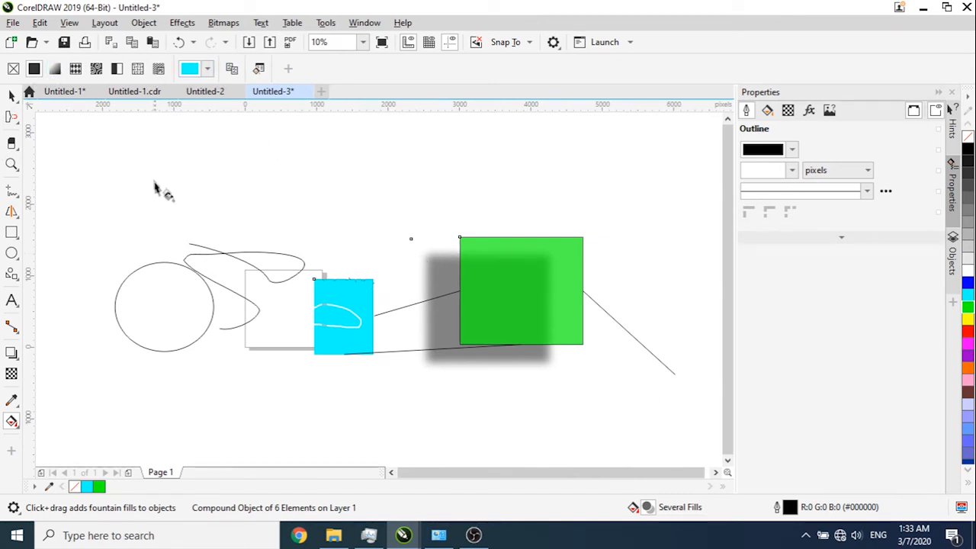
pyautogui.click(259, 69)
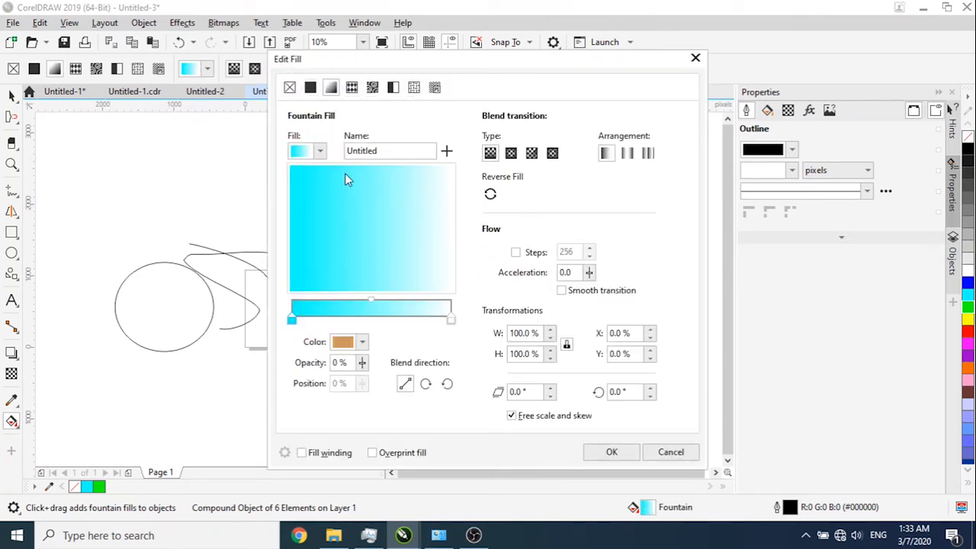
pyautogui.moveTo(518, 59); pyautogui.dragTo(283, 54)
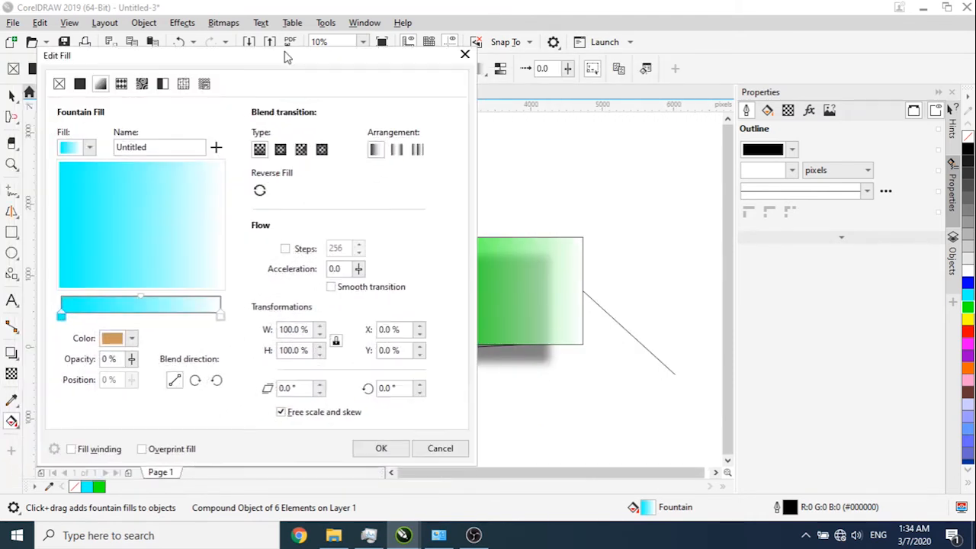
pyautogui.click(281, 150)
pyautogui.click(301, 150)
pyautogui.click(321, 150)
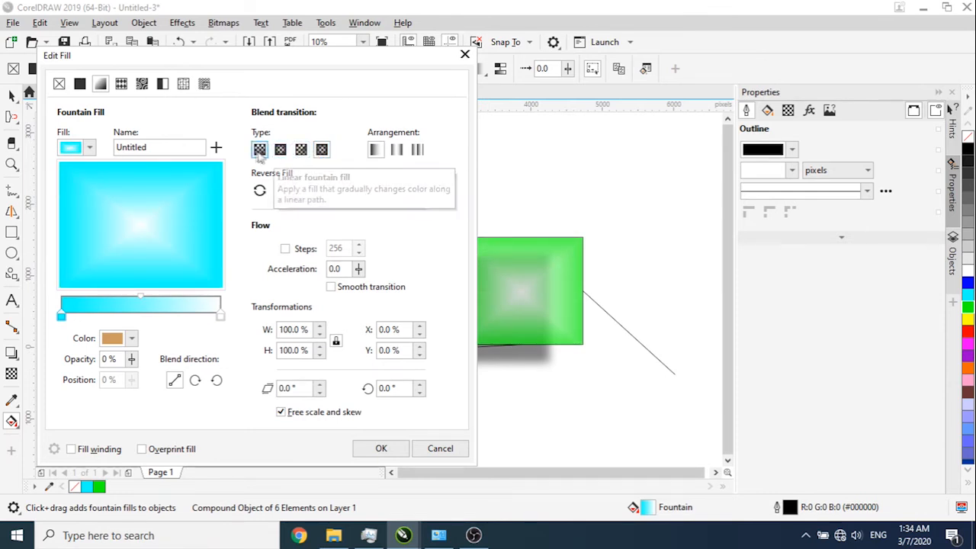
# - Preview vector, bitmap and two-color pattern fills on the selected shapes, and cancel the fill editing
pyautogui.click(119, 88)
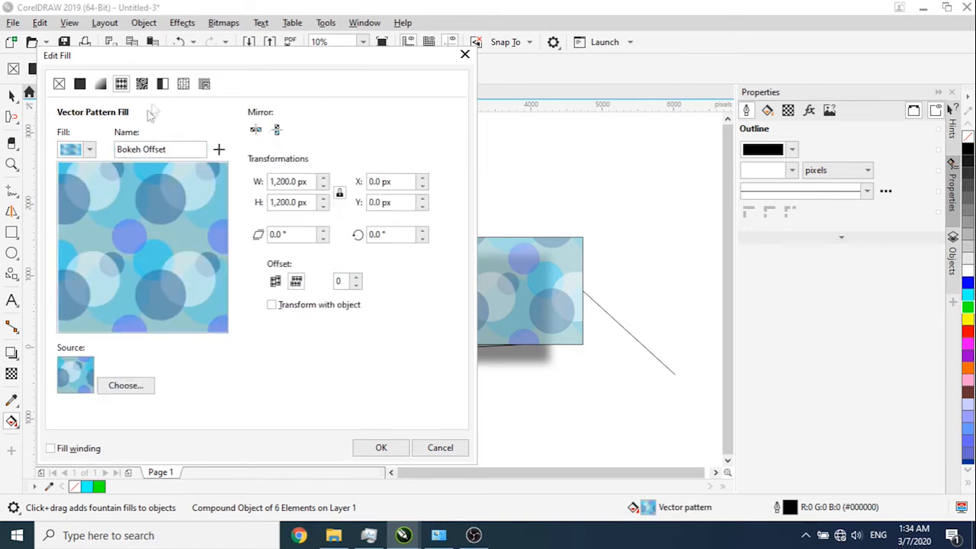
pyautogui.click(162, 84)
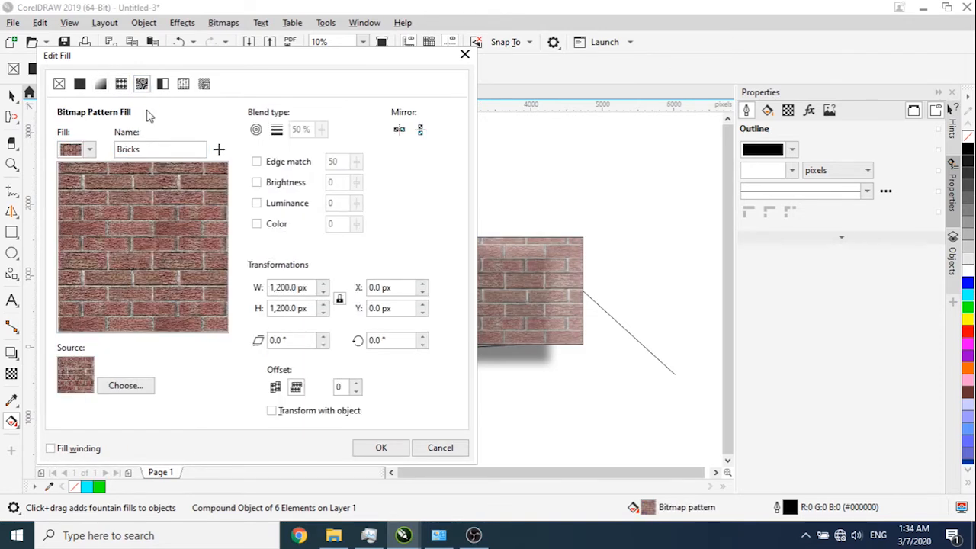
pyautogui.click(163, 86)
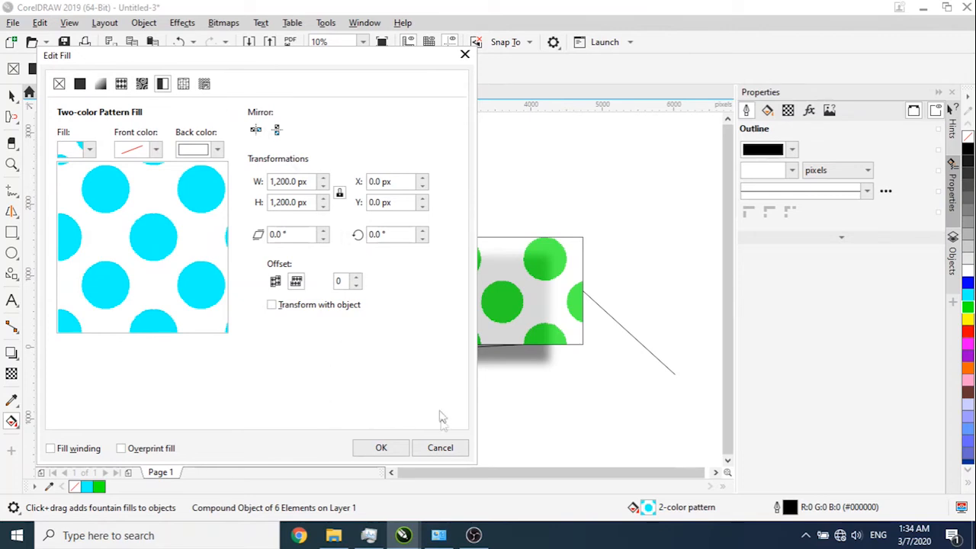
pyautogui.click(440, 447)
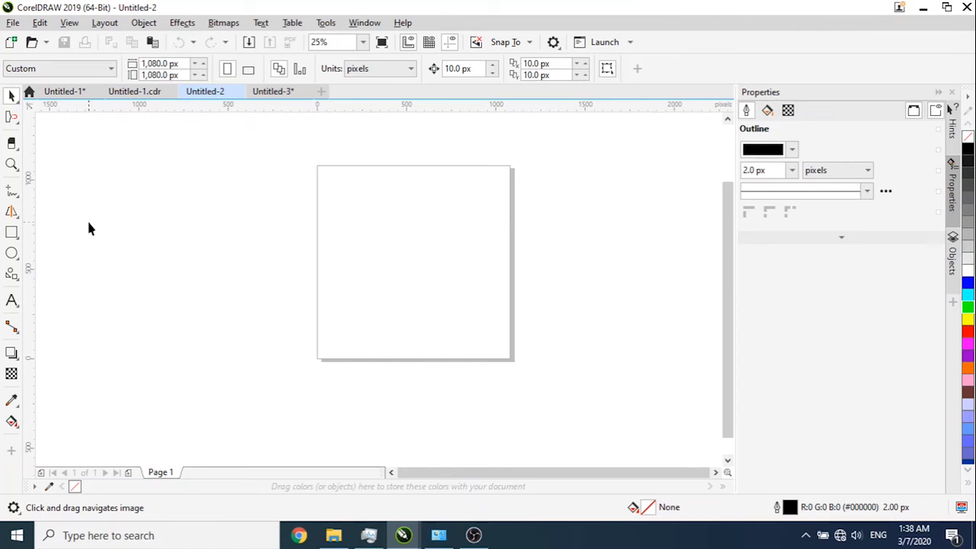
# - Draw a square of about 1,084 px over the whole page and fill it with light blue #6699FF
pyautogui.click(12, 233)
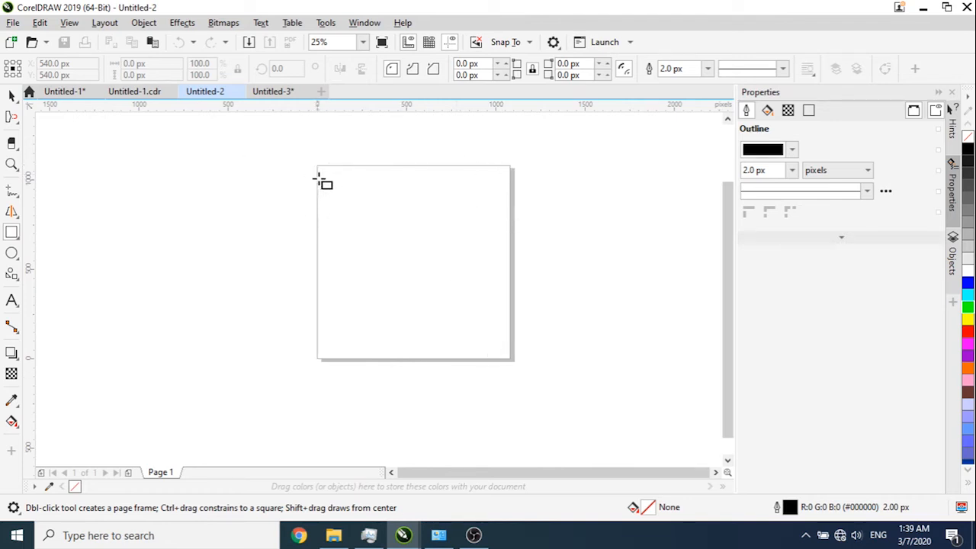
pyautogui.moveTo(316, 166); pyautogui.dragTo(510, 360)
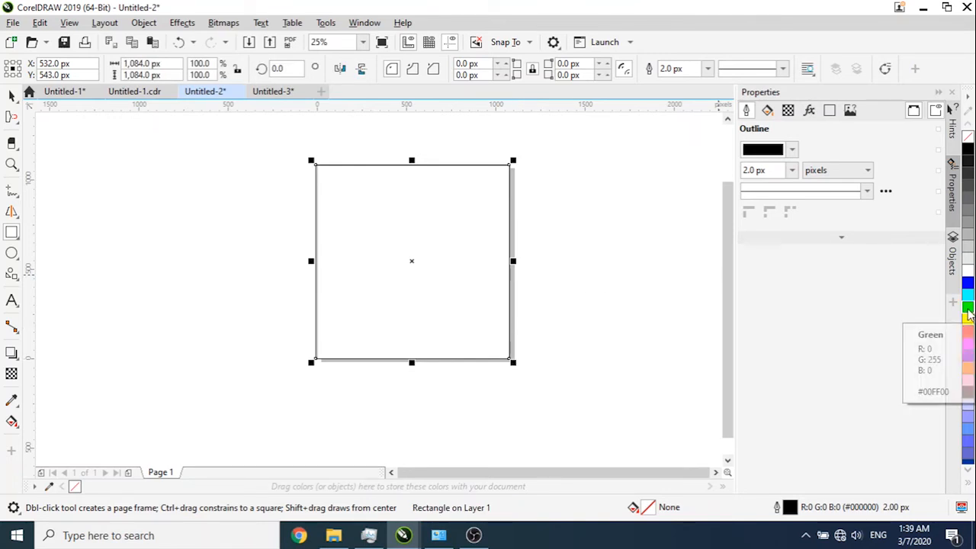
pyautogui.click(967, 433)
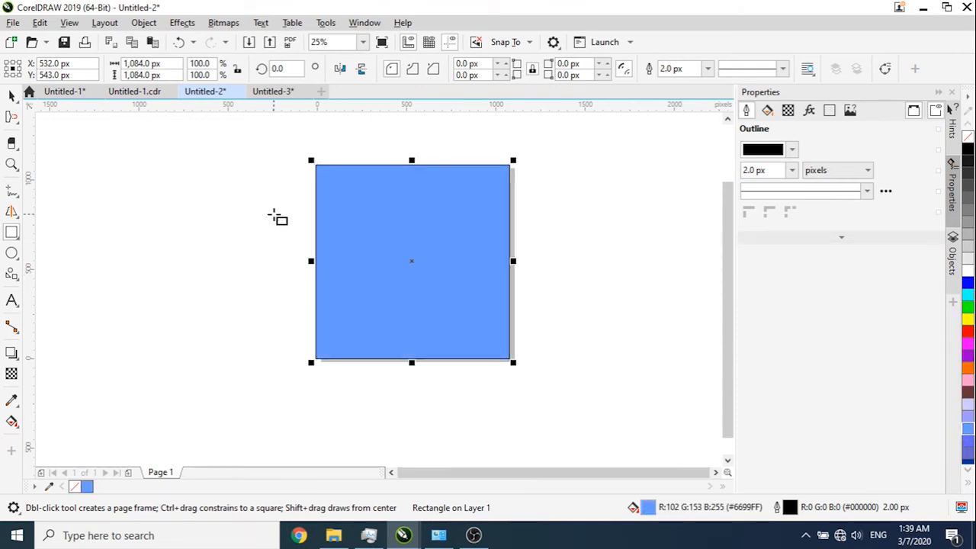
# - Remove the outline of the blue square
pyautogui.click(709, 69)
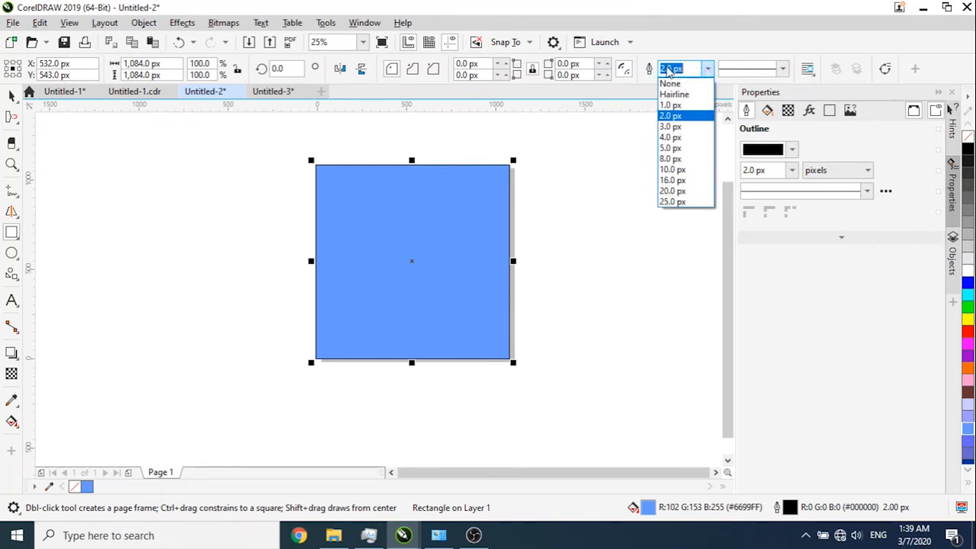
pyautogui.click(650, 70)
pyautogui.click(708, 69)
pyautogui.click(668, 80)
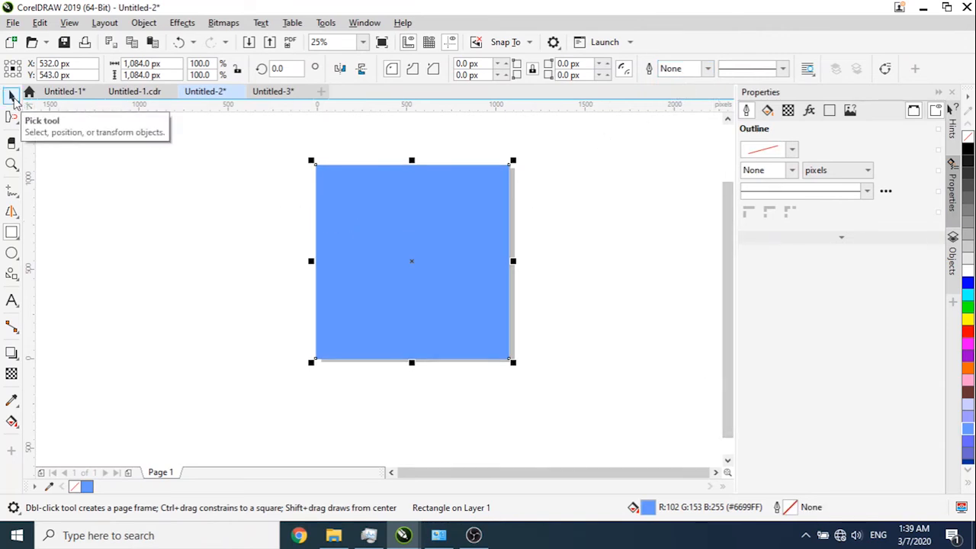
pyautogui.click(12, 98)
# - Draw a row of five overlapping ellipses of varying sizes, running from beside the page onto the blue square
pyautogui.click(11, 253)
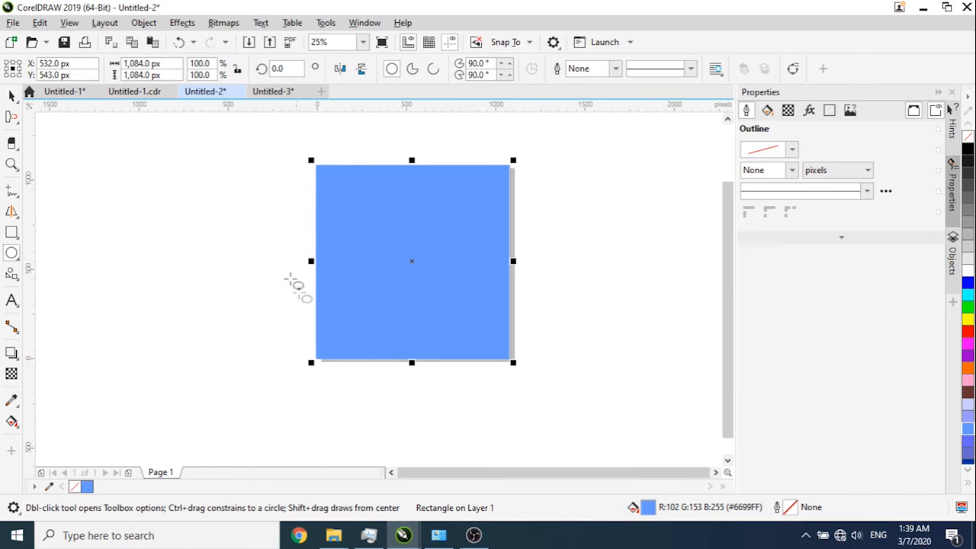
pyautogui.moveTo(76, 257); pyautogui.dragTo(156, 290)
pyautogui.moveTo(125, 263); pyautogui.dragTo(216, 318)
pyautogui.moveTo(163, 246); pyautogui.dragTo(272, 306)
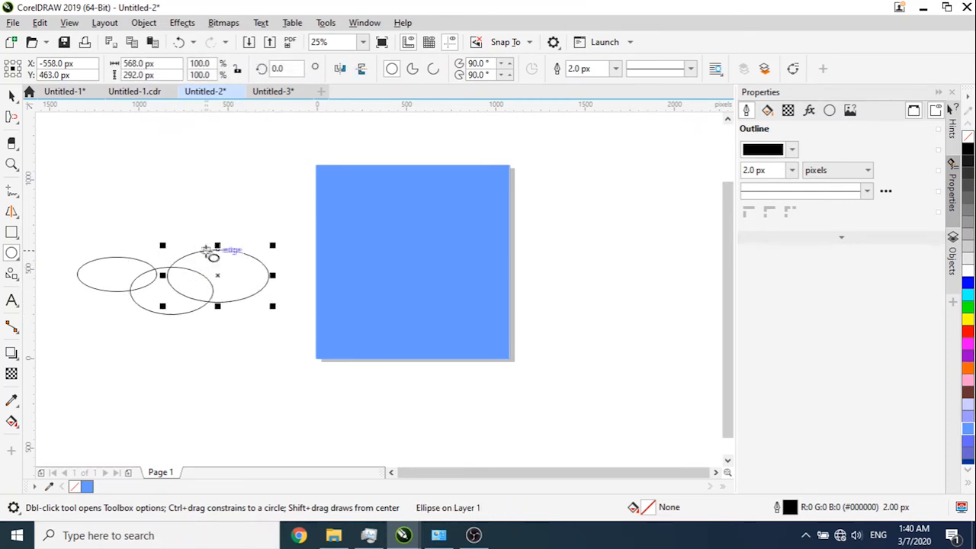
pyautogui.moveTo(238, 261); pyautogui.dragTo(277, 281)
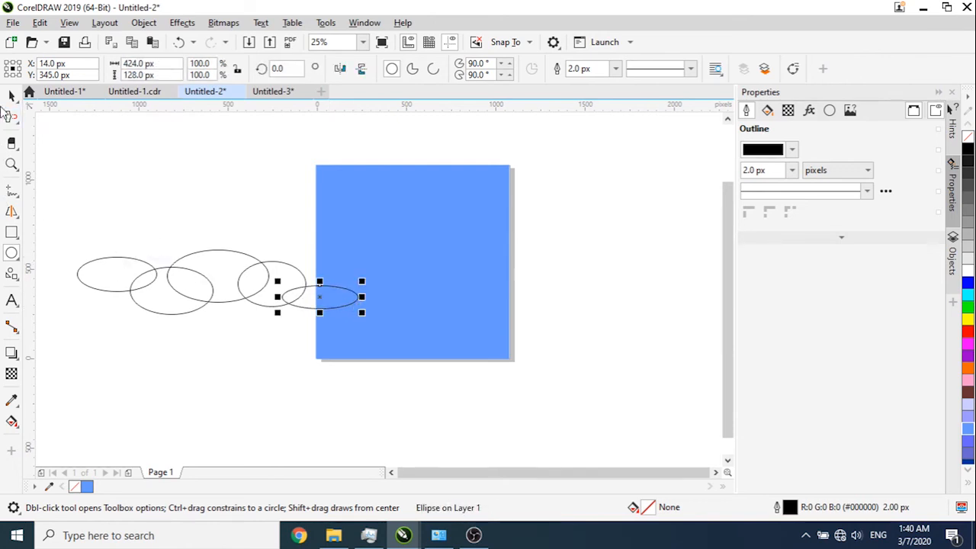
# - Weld the five ellipses into one cloud shape and move it over the bottom edge of the blue square
pyautogui.click(12, 95)
pyautogui.moveTo(53, 216); pyautogui.dragTo(382, 353)
pyautogui.click(416, 69)
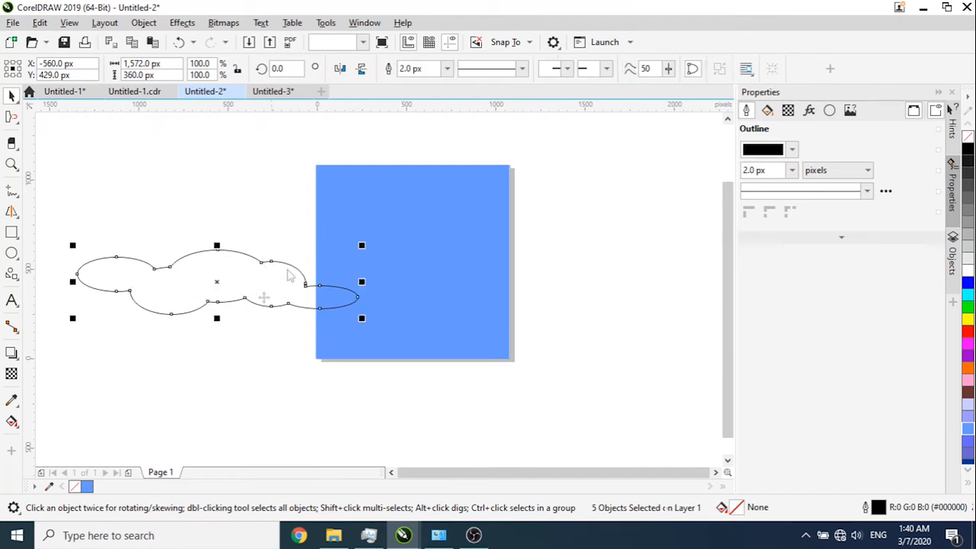
pyautogui.moveTo(210, 280); pyautogui.dragTo(400, 344)
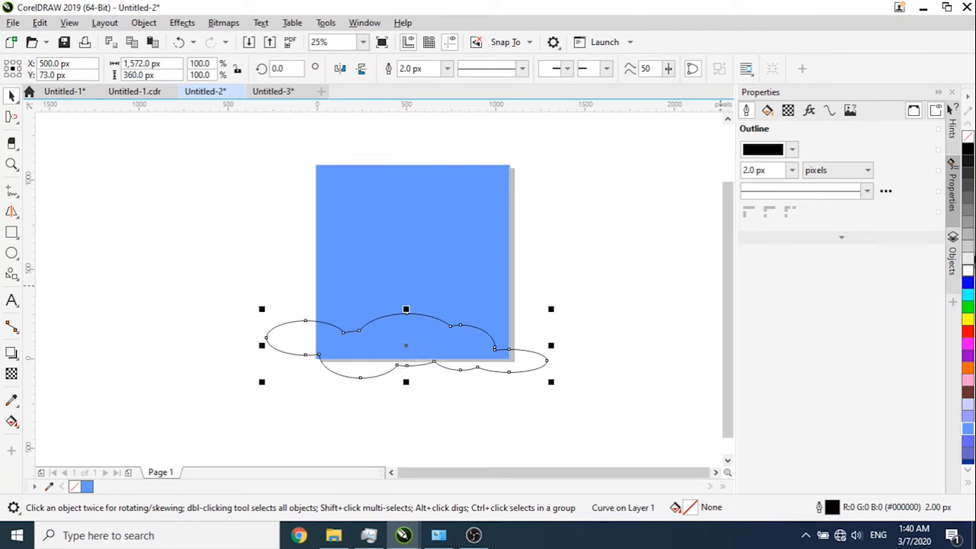
# - Fill the cloud with light grey #E6E6E6 and remove its outline
pyautogui.click(967, 231)
pyautogui.click(448, 70)
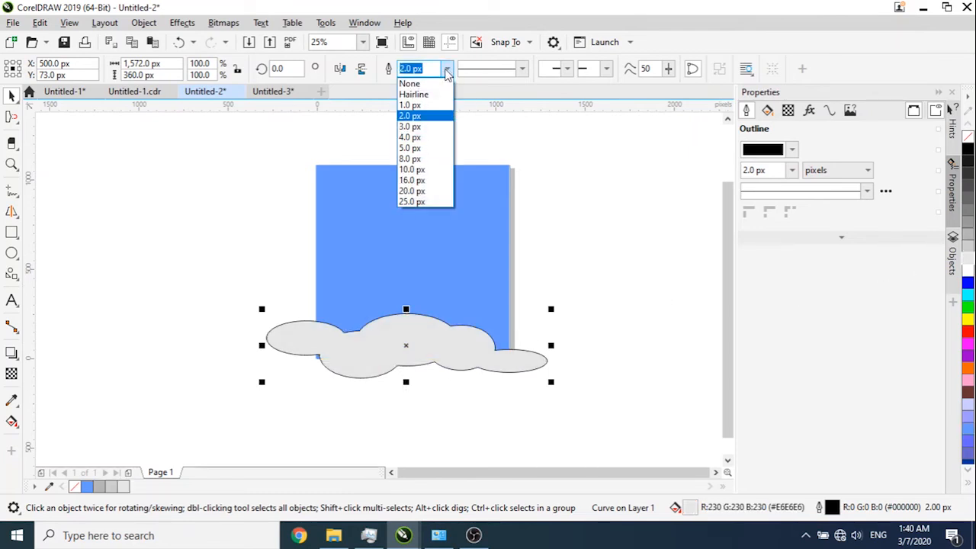
pyautogui.click(409, 83)
pyautogui.click(588, 304)
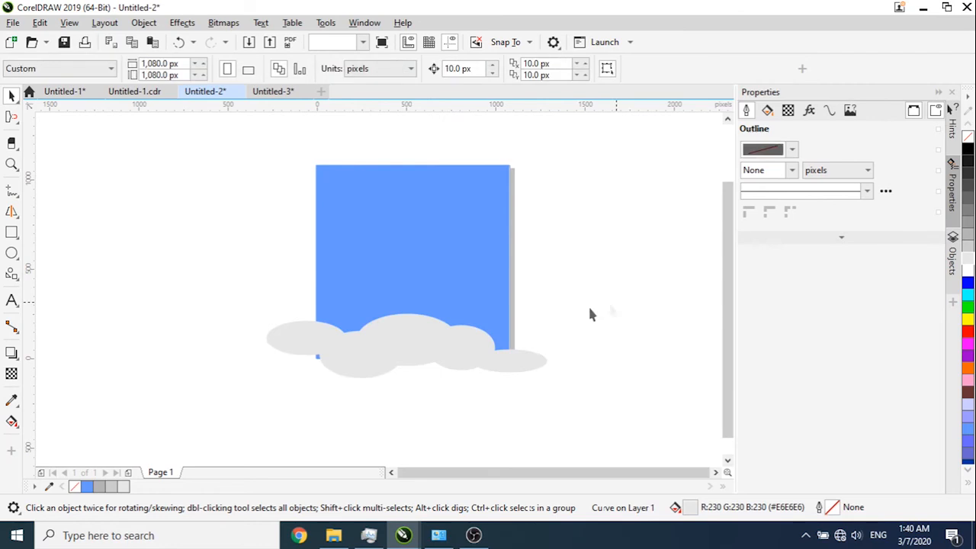
# - Move the cloud up to about the middle of the blue square
pyautogui.click(406, 346)
pyautogui.moveTo(406, 342); pyautogui.dragTo(396, 275)
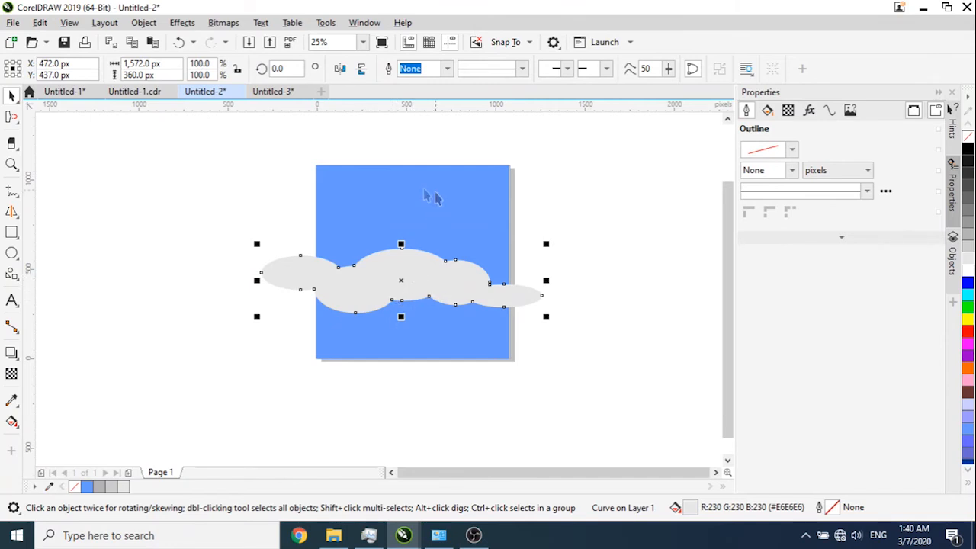
# - Move the grey cloud below the page and PowerClip it inside the blue square
pyautogui.click(445, 218)
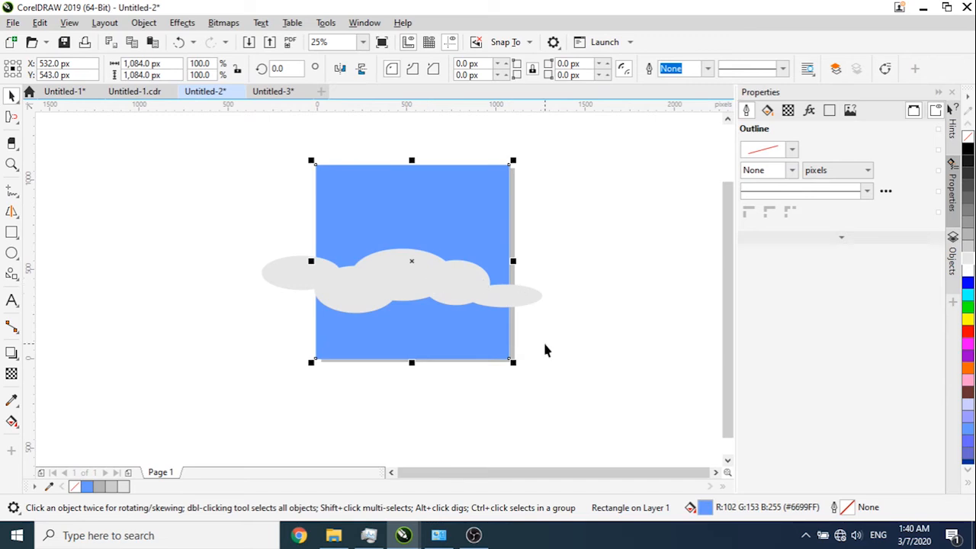
pyautogui.click(517, 297)
pyautogui.moveTo(435, 285); pyautogui.dragTo(452, 403)
pyautogui.rightClick(437, 405)
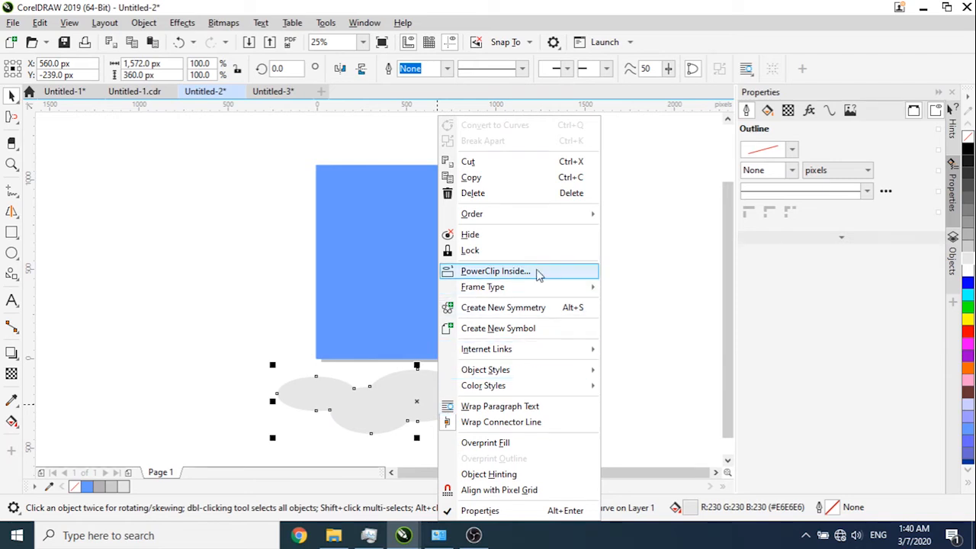
pyautogui.click(538, 272)
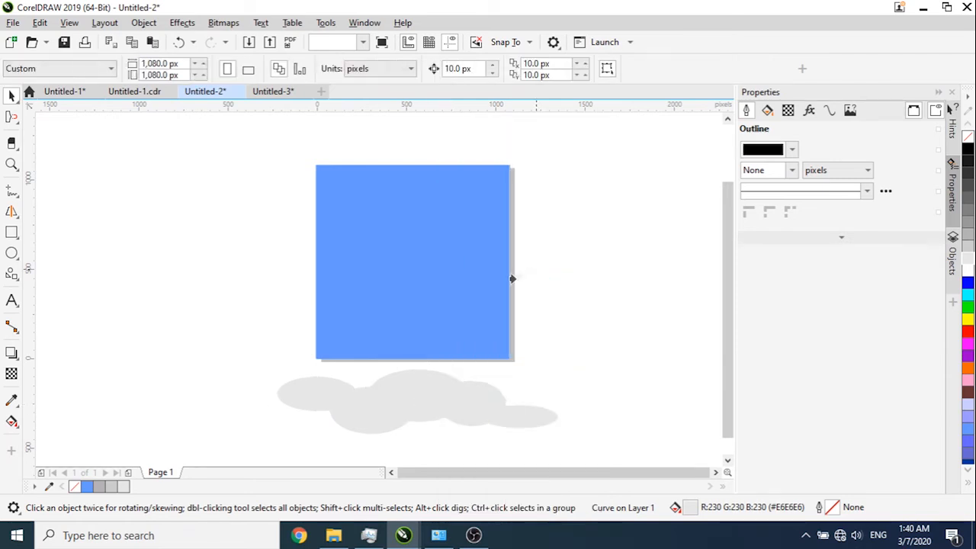
pyautogui.click(409, 322)
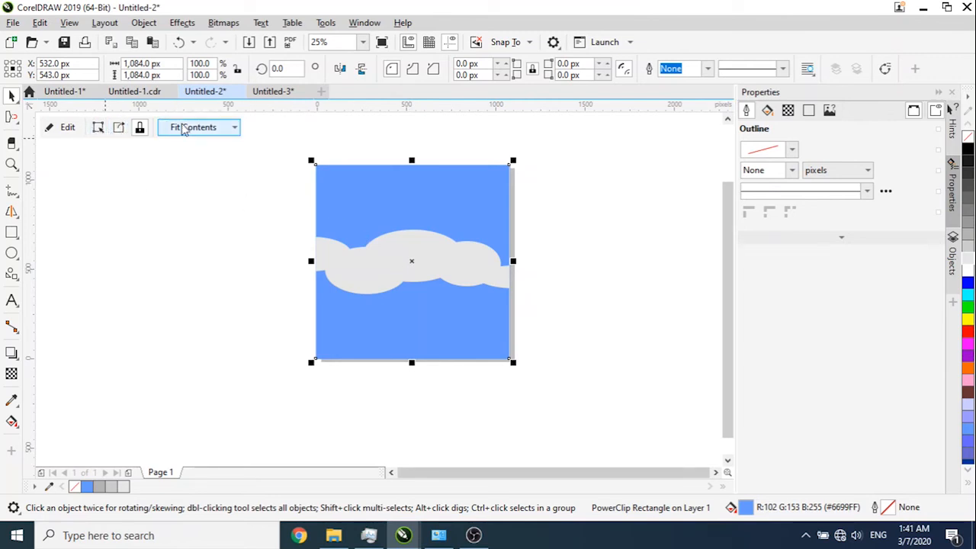
# - Edit the PowerClip contents and move the cloud down so it fills the bottom edge of the blue square without gaps
pyautogui.click(67, 127)
pyautogui.click(415, 271)
pyautogui.moveTo(410, 254); pyautogui.dragTo(410, 337)
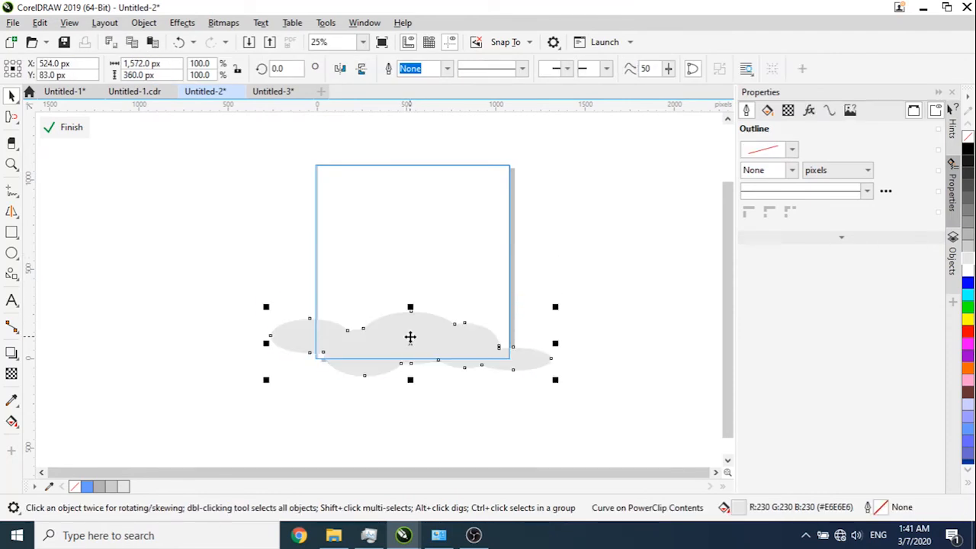
pyautogui.click(69, 134)
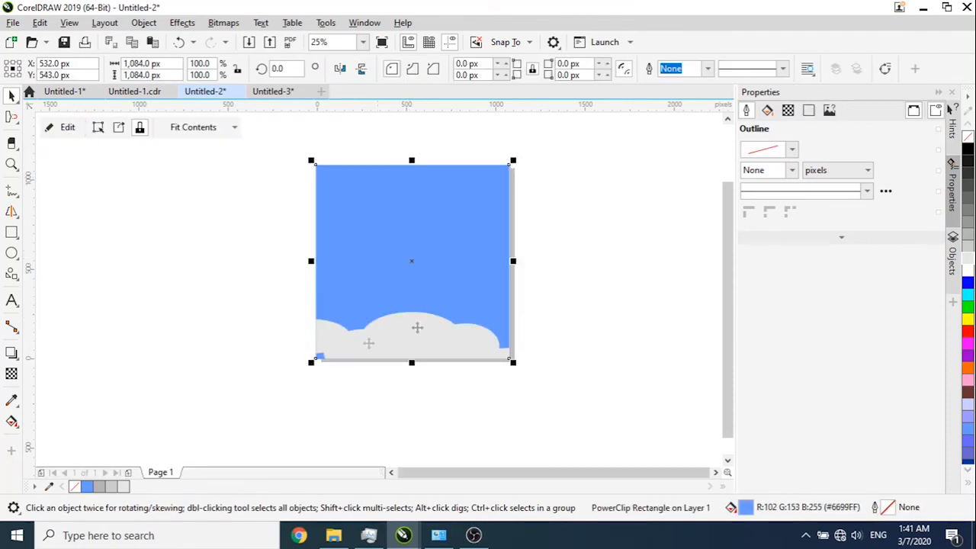
pyautogui.click(60, 126)
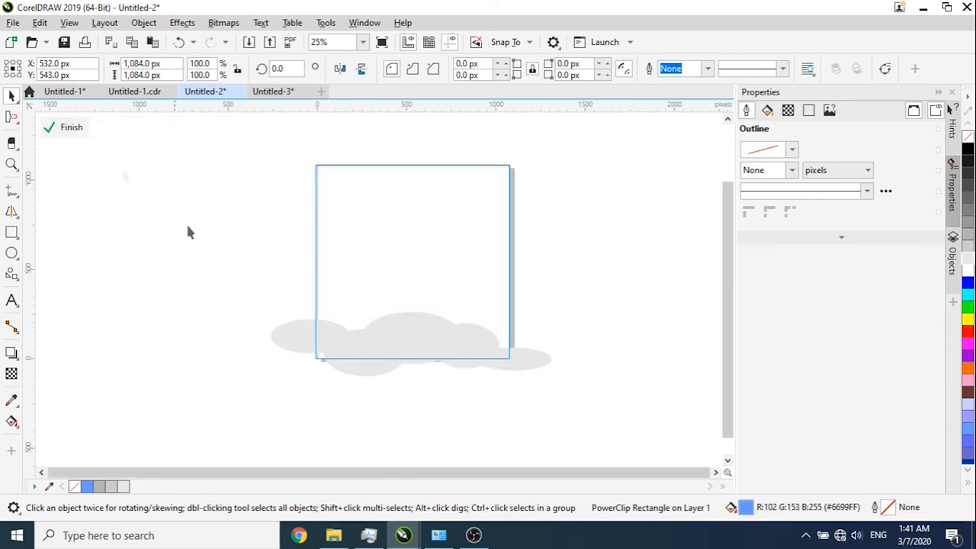
pyautogui.click(376, 339)
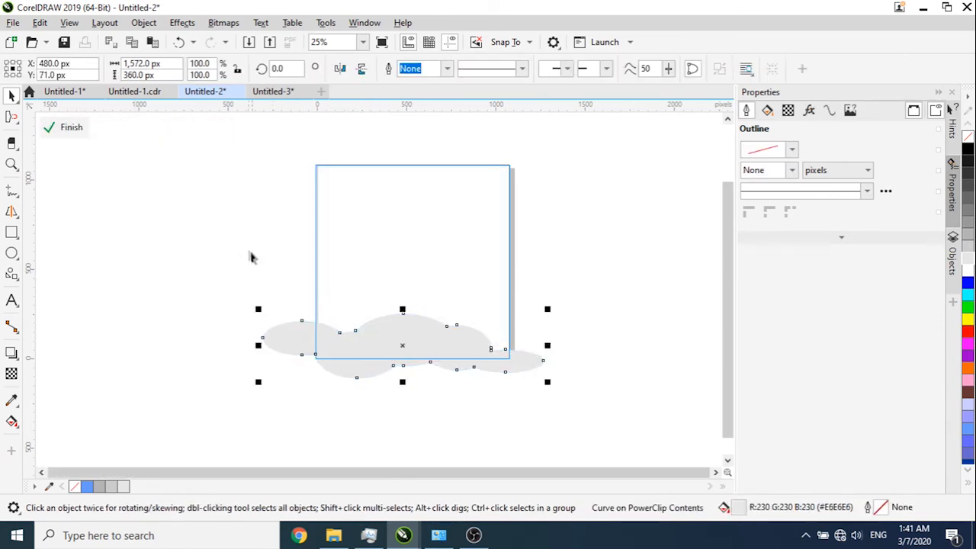
pyautogui.click(67, 127)
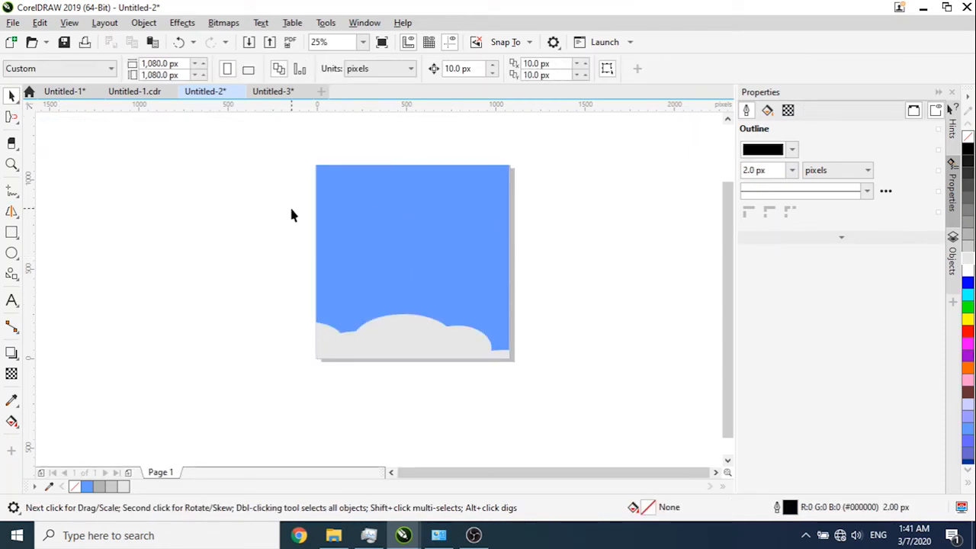
# - Add the artistic text "PELATIHAN DESIGN" in the empty area beside the blue square
pyautogui.click(12, 299)
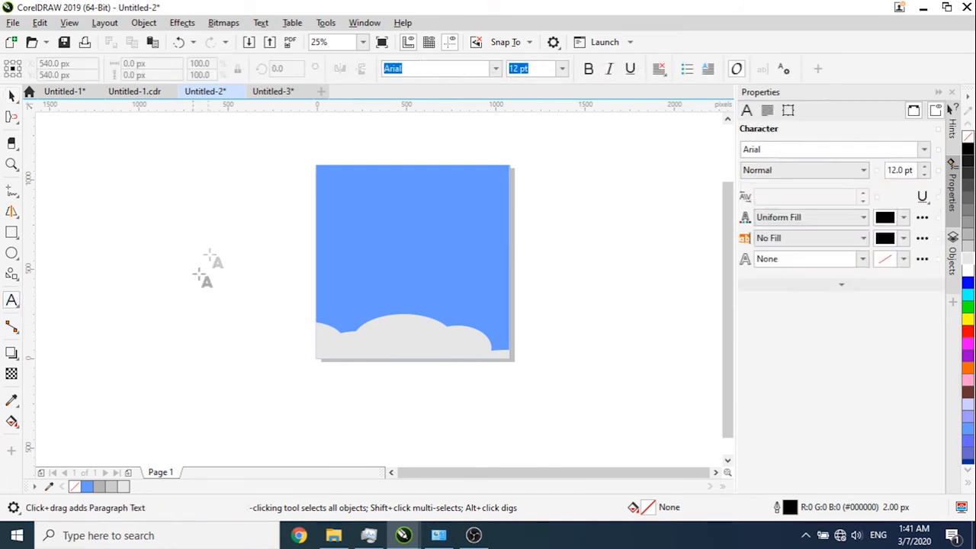
pyautogui.click(126, 209)
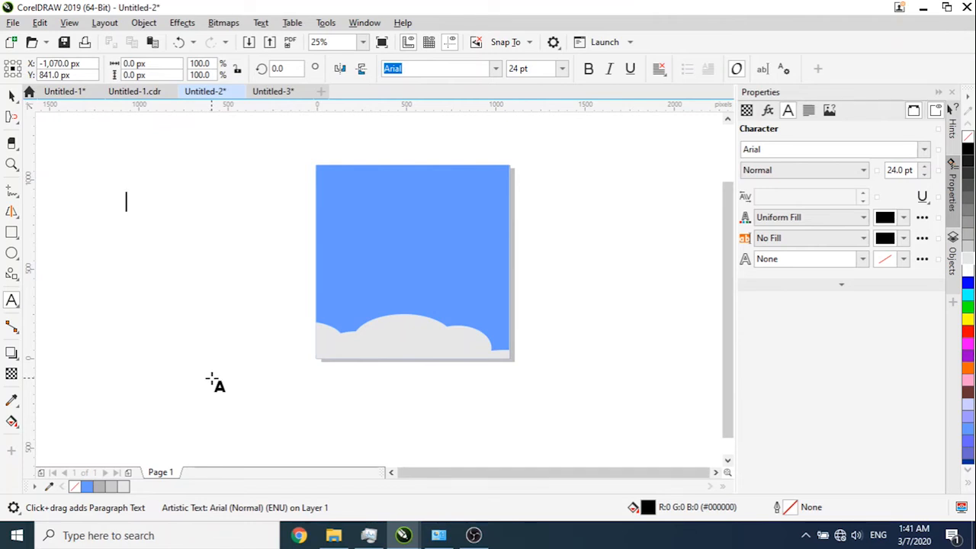
pyautogui.write('L')
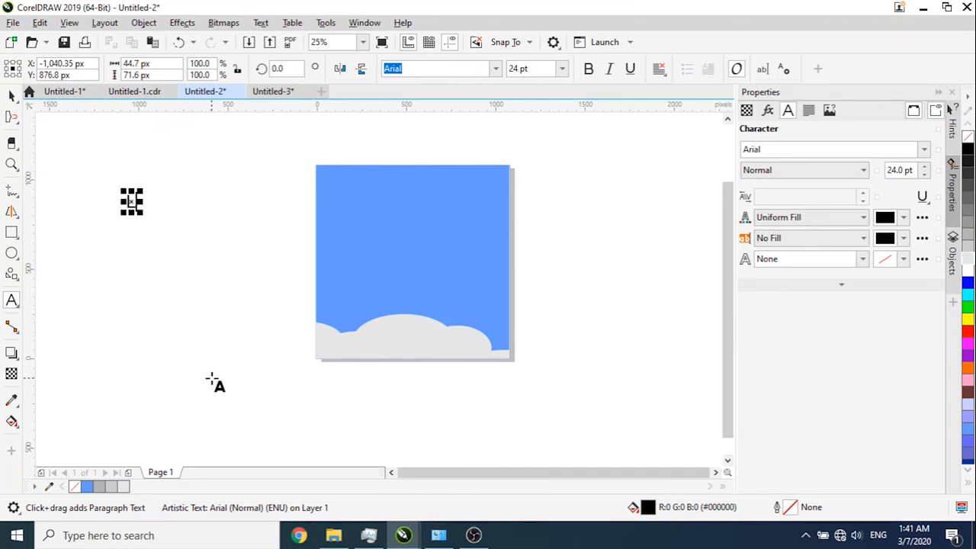
pyautogui.write('E')
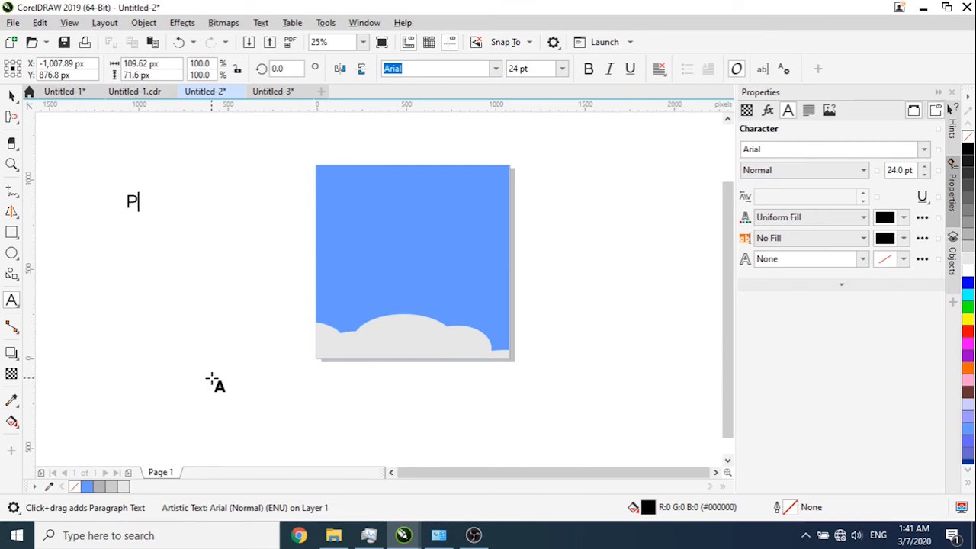
pyautogui.write('LATIHAN DESIGN')
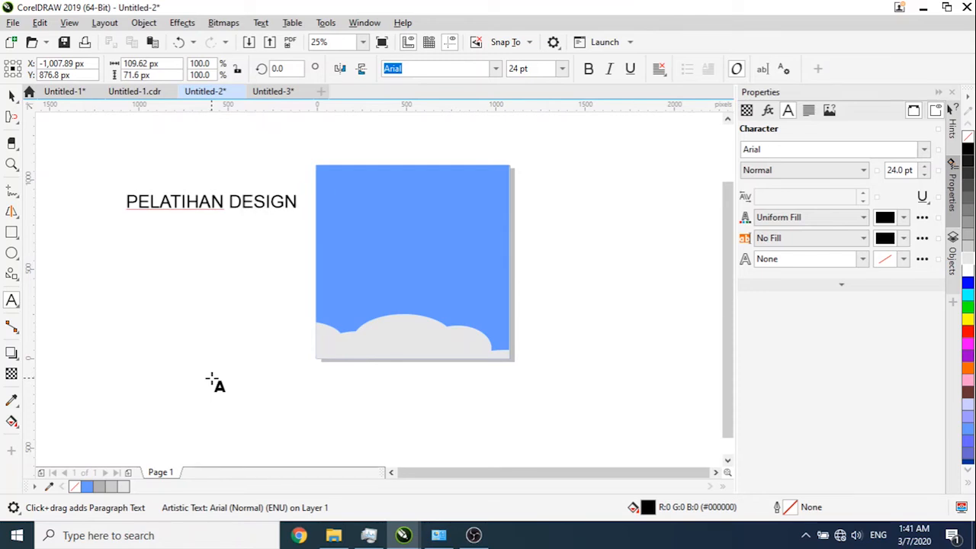
# - Set the font of the whole PELATIHAN DESIGN text to Arctic
pyautogui.hotkey('ctrl', 'a')
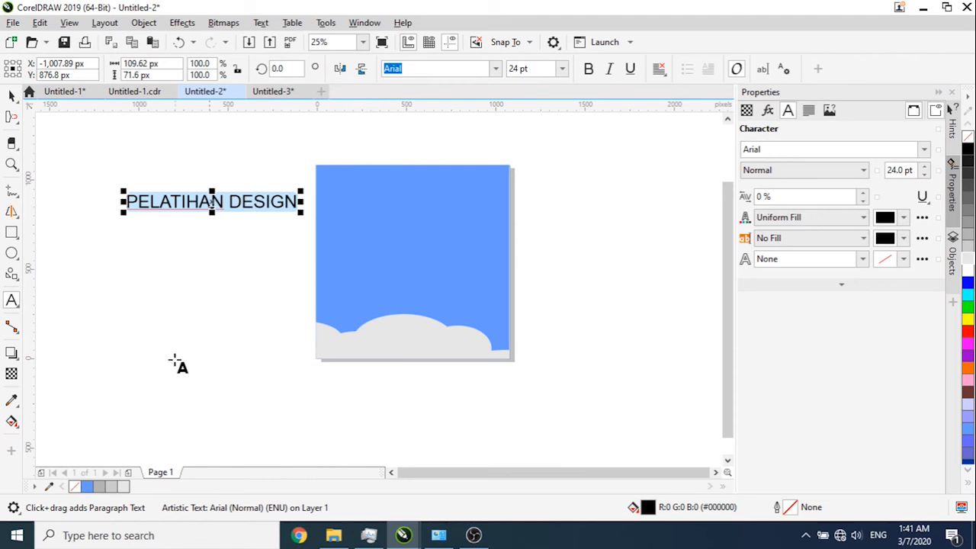
pyautogui.click(495, 69)
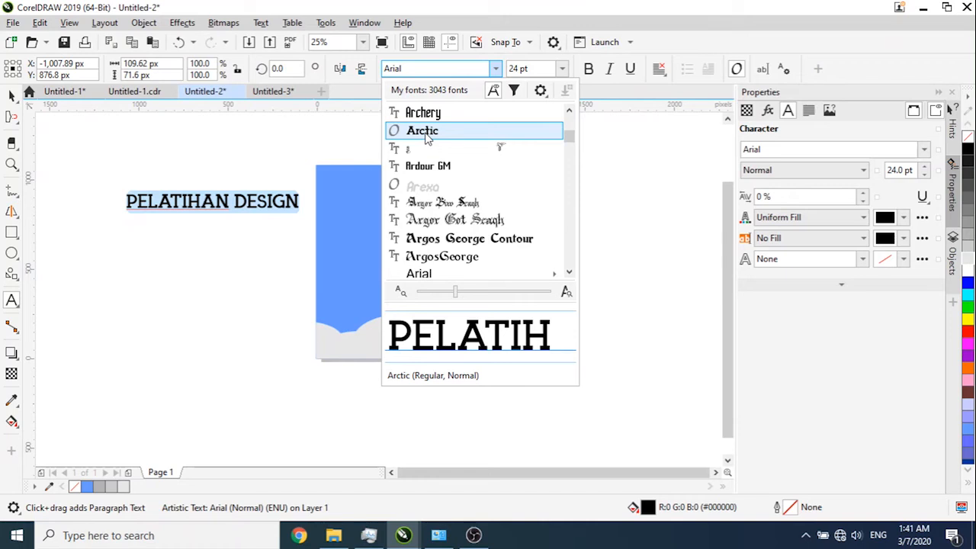
pyautogui.click(424, 131)
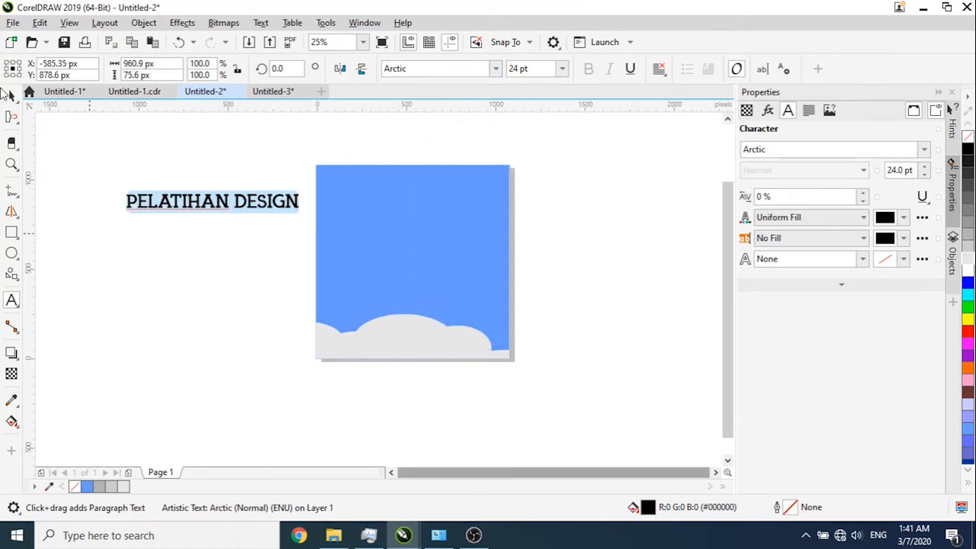
pyautogui.click(9, 94)
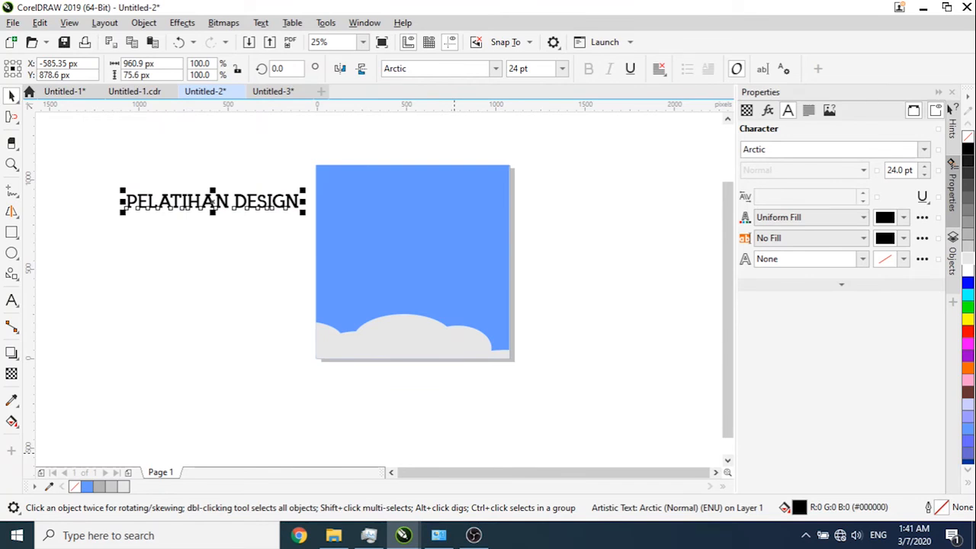
pyautogui.moveTo(331, 324); pyautogui.dragTo(322, 319)
pyautogui.click(220, 197)
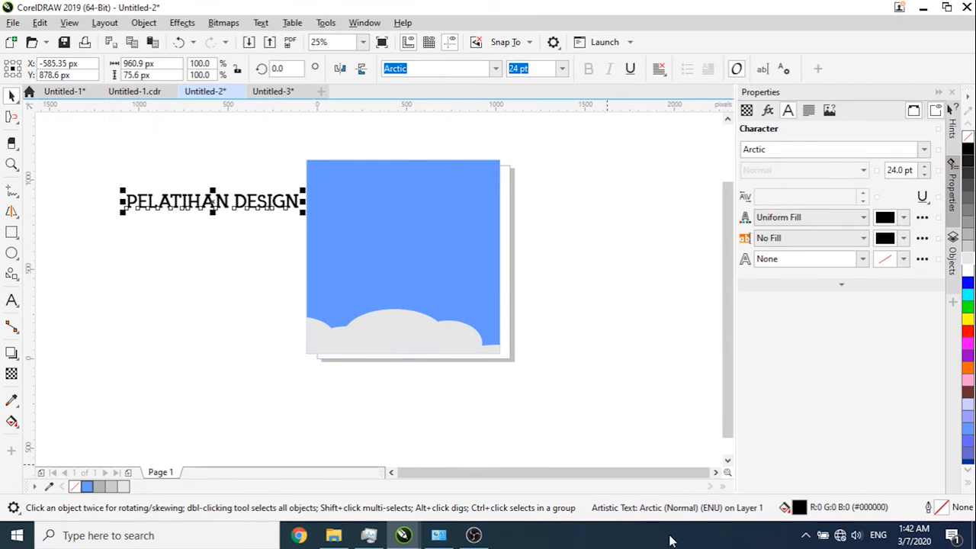
pyautogui.hotkey('ctrl', 'z')
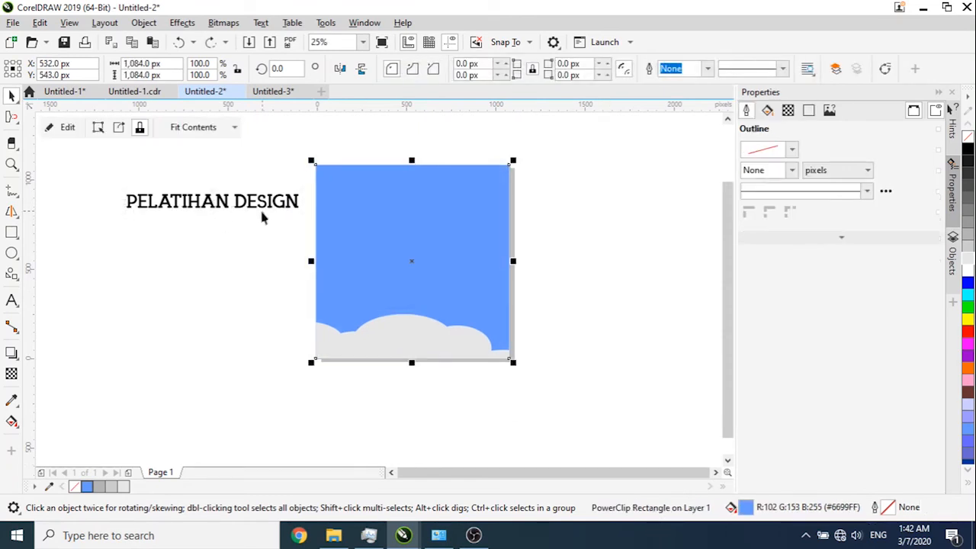
# - Place the PELATIHAN DESIGN text on the upper part of the blue square, leaving no copy beside the page
pyautogui.click(261, 215)
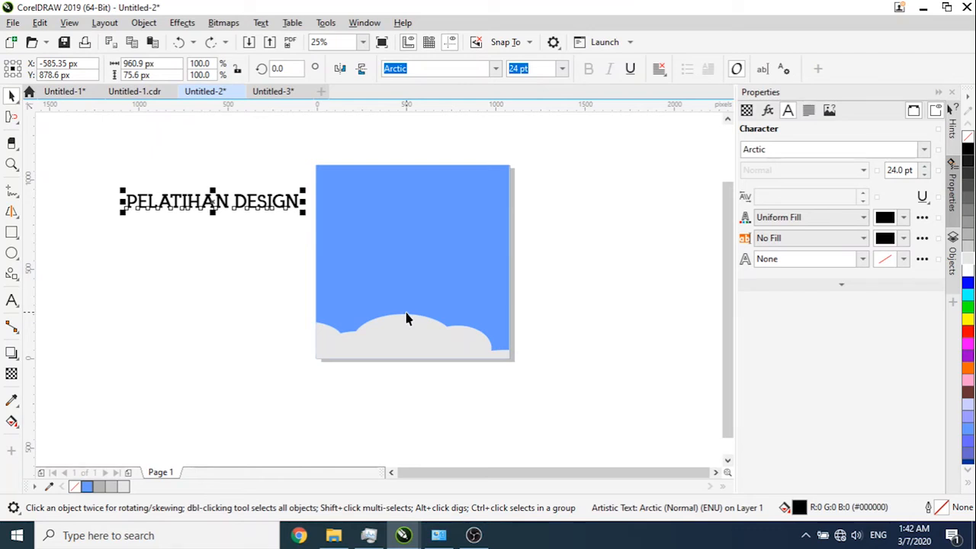
pyautogui.moveTo(242, 201); pyautogui.dragTo(442, 222)
pyautogui.click(294, 205)
pyautogui.press('Delete')
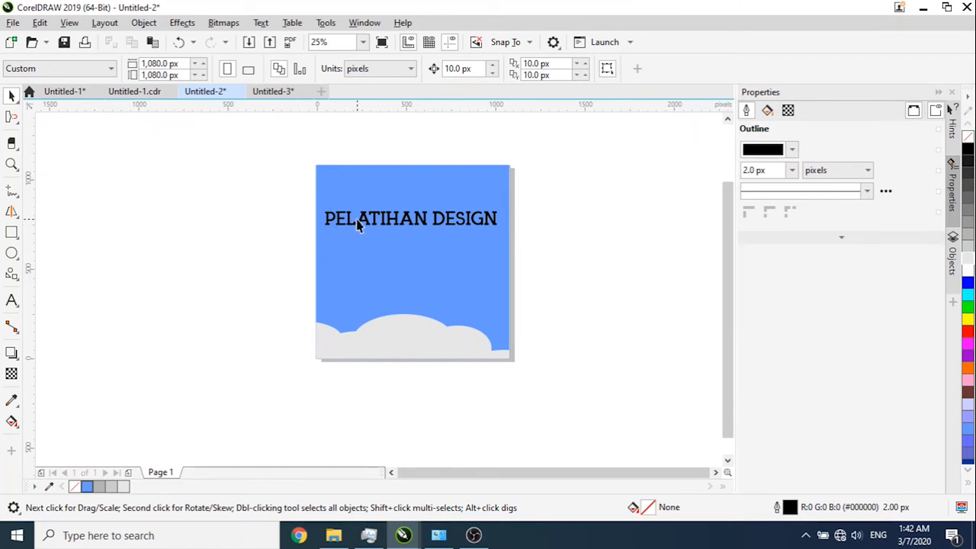
# - Apply a black drop shadow directly behind the PELATIHAN DESIGN text
pyautogui.click(11, 355)
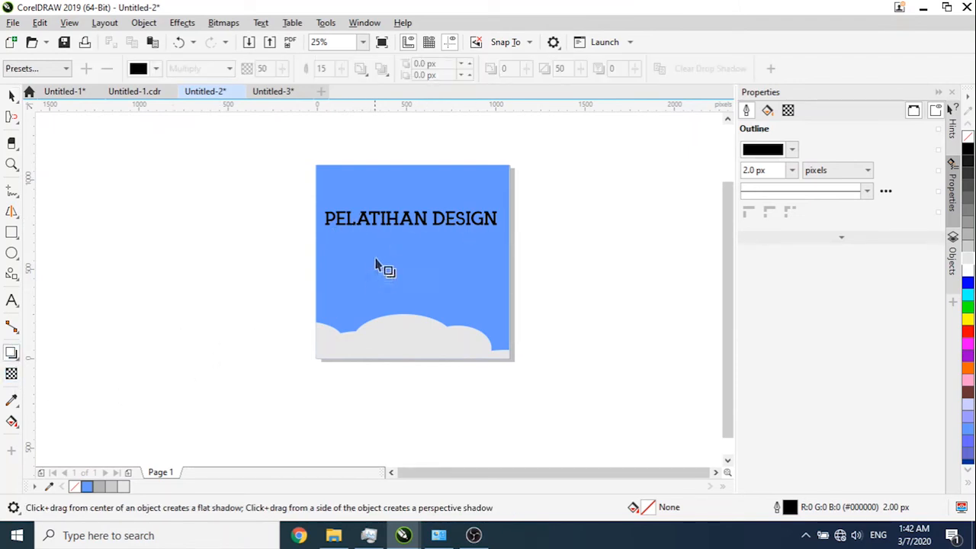
pyautogui.click(398, 226)
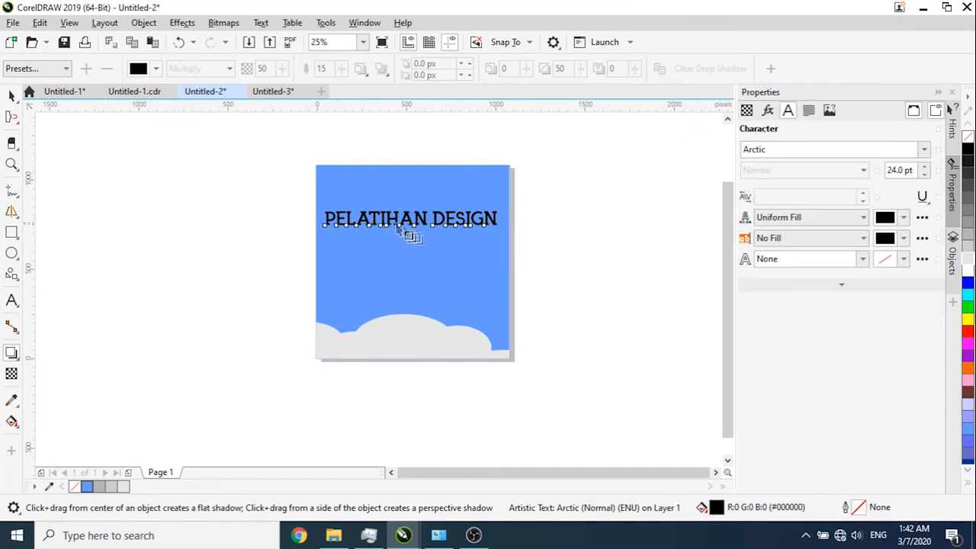
pyautogui.scroll(2, 400, 231)
pyautogui.moveTo(418, 201); pyautogui.dragTo(414, 225)
pyautogui.scroll(-1, 496, 305)
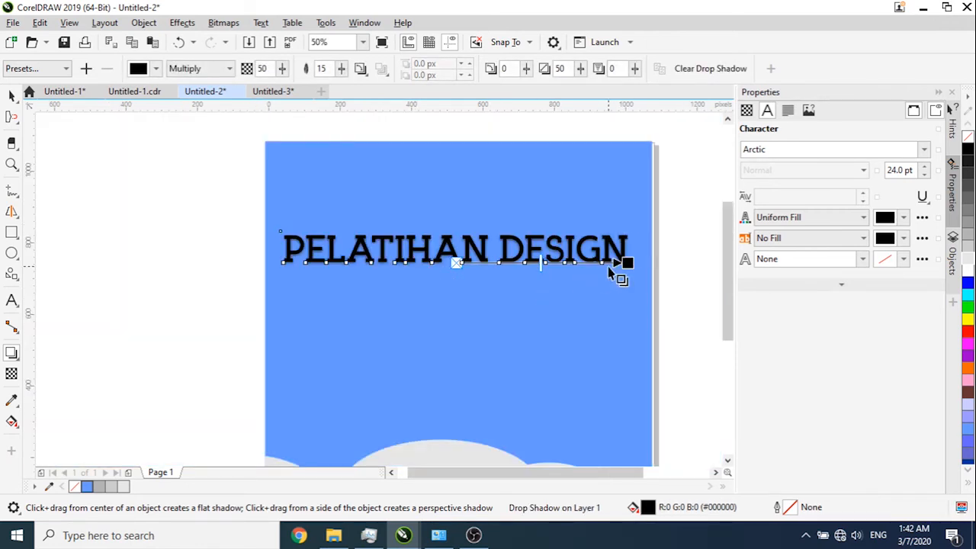
# - Try a 90-degree upward perspective shadow on the title and colour it red with C 8, M 100, Y 66, K 1
pyautogui.moveTo(628, 262)
pyautogui.mouseDown()
pyautogui.moveTo(285, 262)
pyautogui.moveTo(316, 253)
pyautogui.moveTo(314, 243)
pyautogui.moveTo(460, 214)
pyautogui.moveTo(457, 231)
pyautogui.mouseUp()
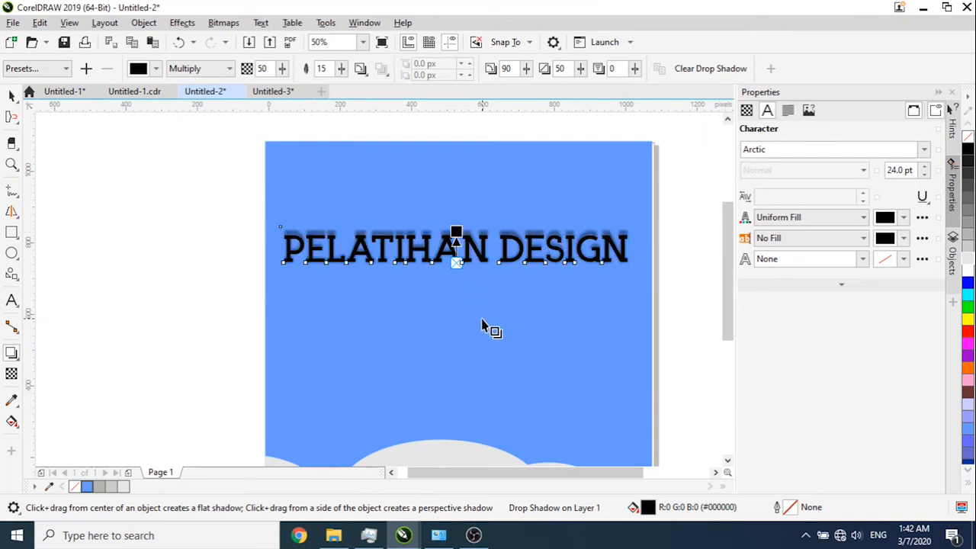
pyautogui.click(155, 69)
pyautogui.moveTo(212, 170)
pyautogui.mouseDown()
pyautogui.moveTo(218, 159)
pyautogui.moveTo(219, 183)
pyautogui.mouseUp()
pyautogui.moveTo(219, 184); pyautogui.dragTo(227, 154)
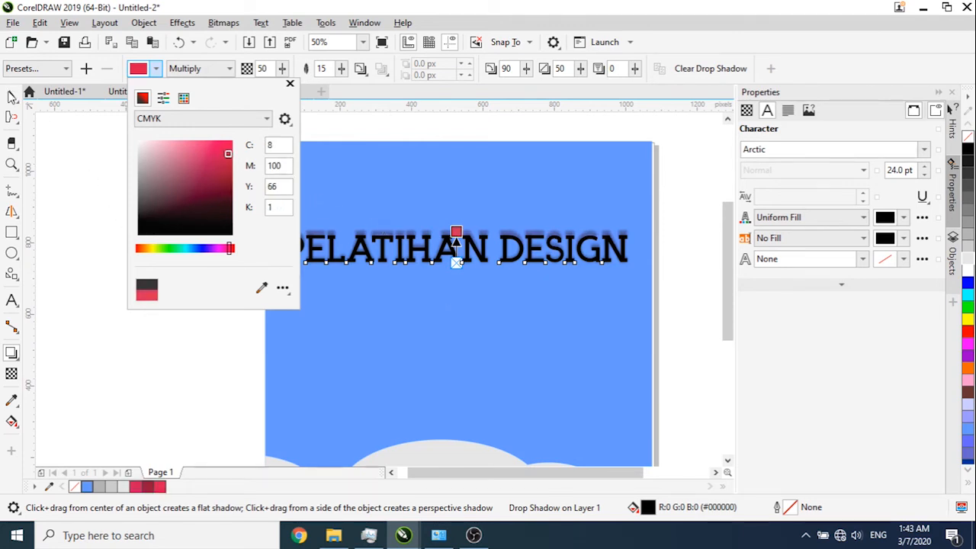
pyautogui.click(12, 96)
pyautogui.click(175, 236)
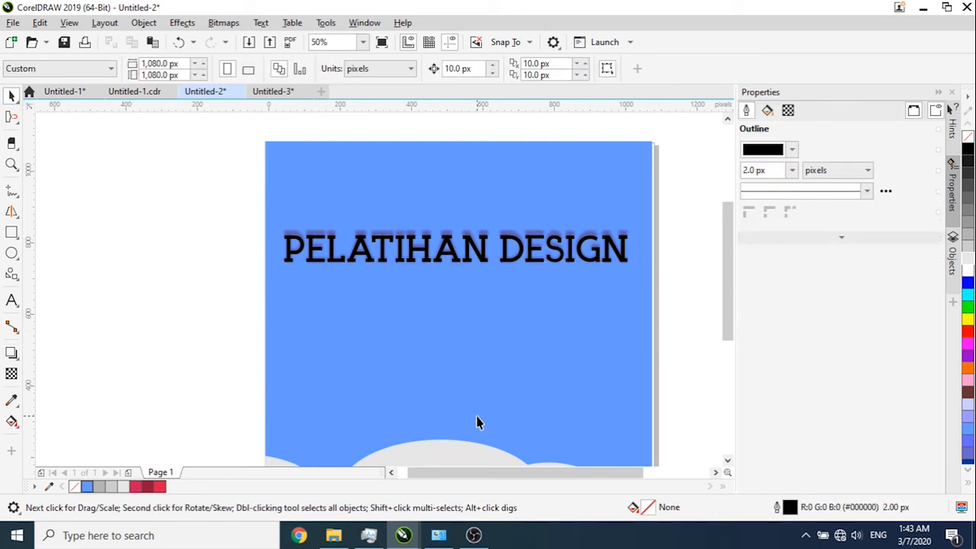
# - Undo the colour and direction changes of the title's drop shadow
pyautogui.press('Tab')
pyautogui.hotkey('ctrl', 'z')
pyautogui.hotkey('ctrl', 'z')
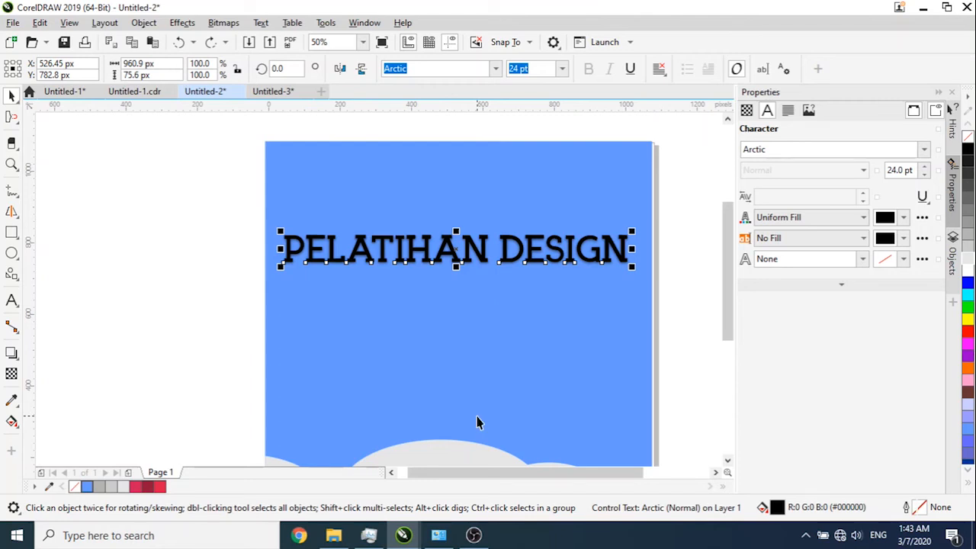
# - Offset the title text 10 px to the left of its black shadow and fill it with yellow #FFFF00
pyautogui.hotkey('ctrl', 'z')
pyautogui.hotkey('ctrl', 'z')
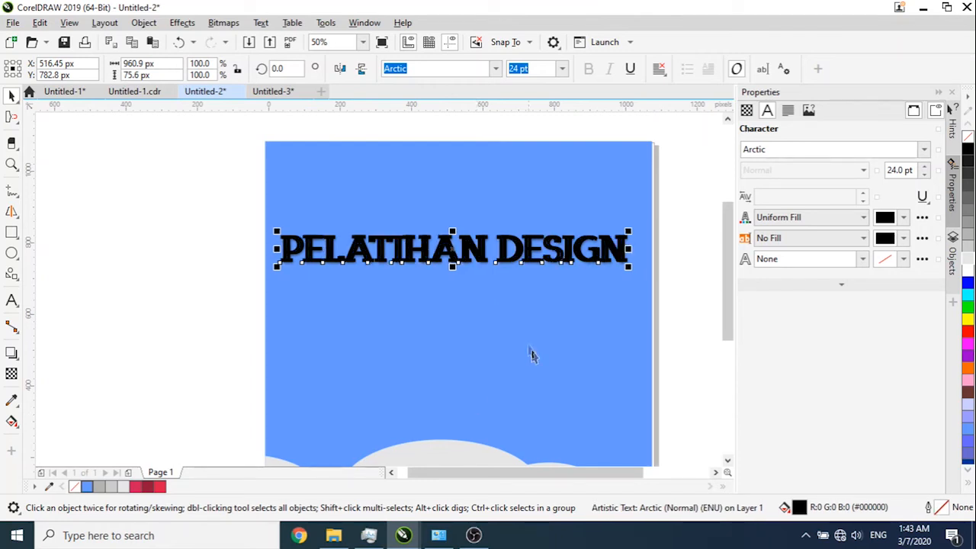
pyautogui.click(968, 320)
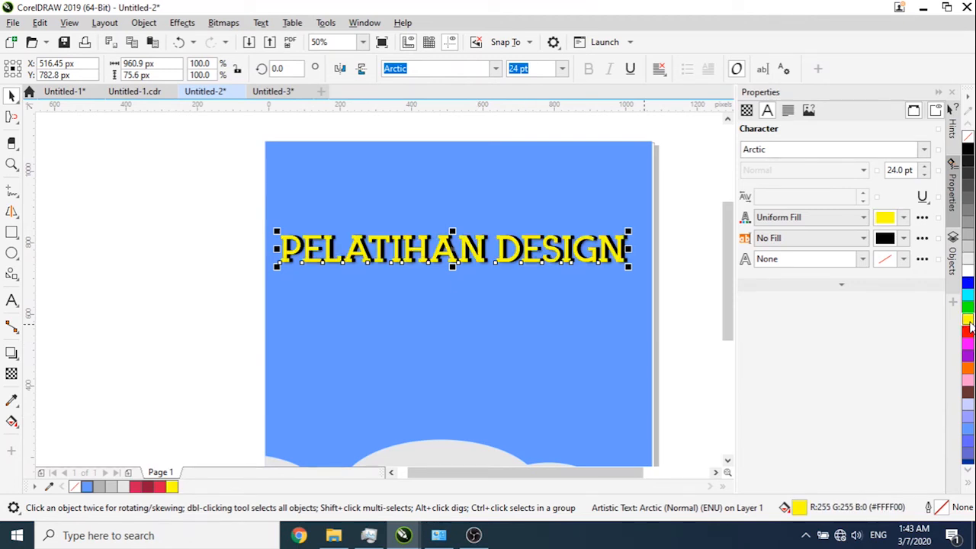
pyautogui.click(147, 238)
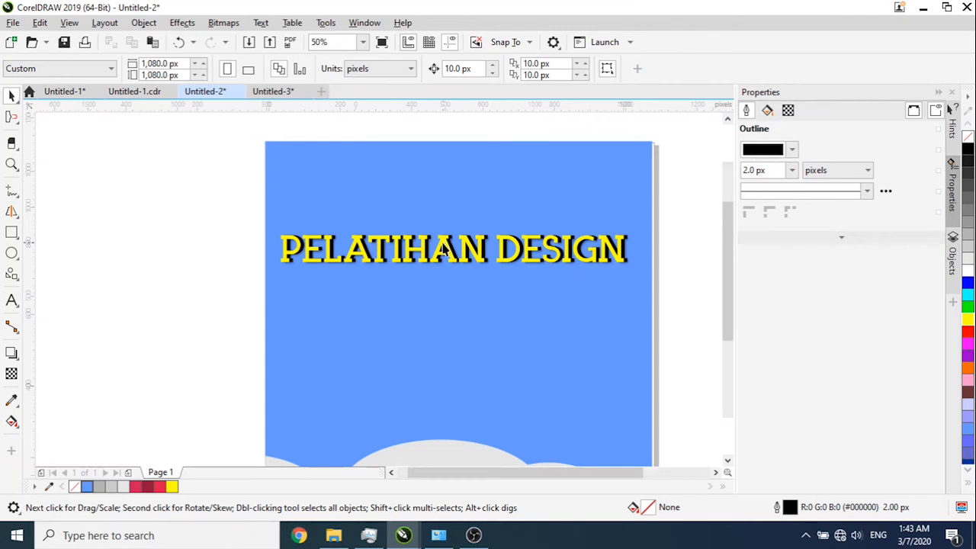
# - Bring the Backup_of_logo perbaikan leppim file from the revisi logo folder in File Explorer into the poster document
pyautogui.scroll(-1, 415, 264)
pyautogui.scroll(1, 414, 265)
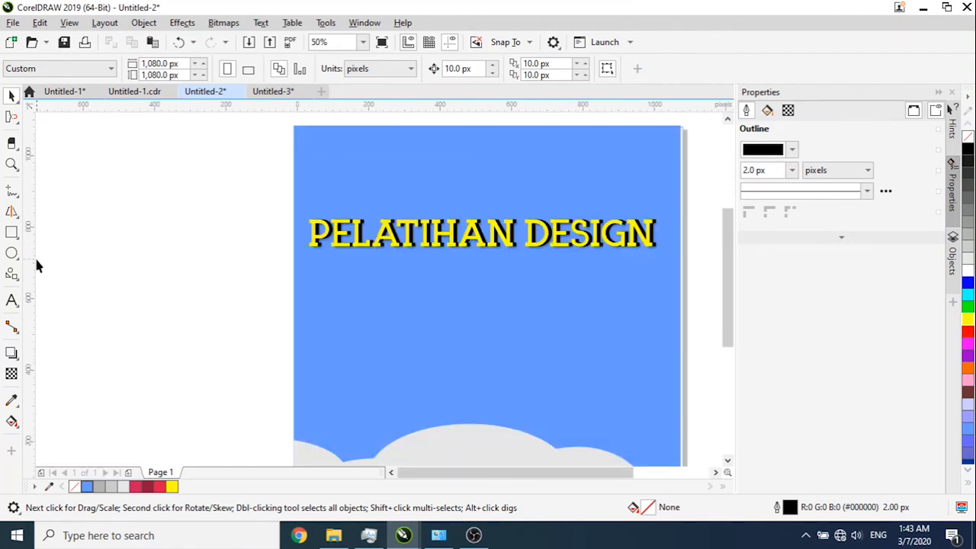
pyautogui.click(334, 535)
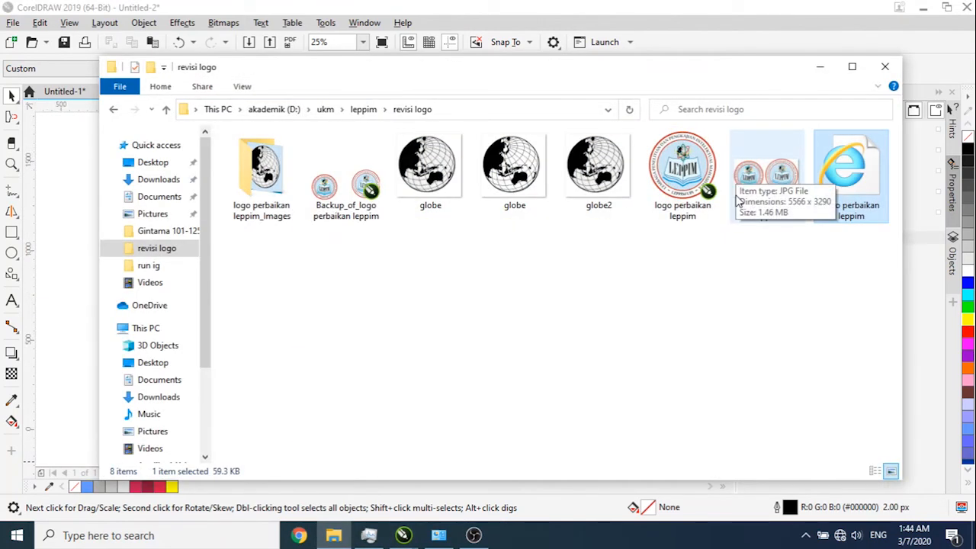
pyautogui.click(366, 207)
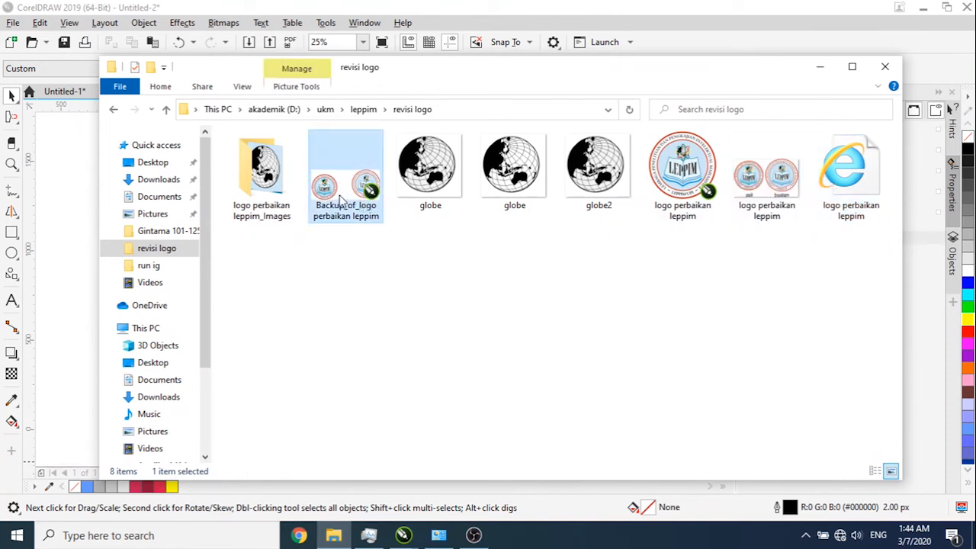
pyautogui.scroll(-2, 79, 295)
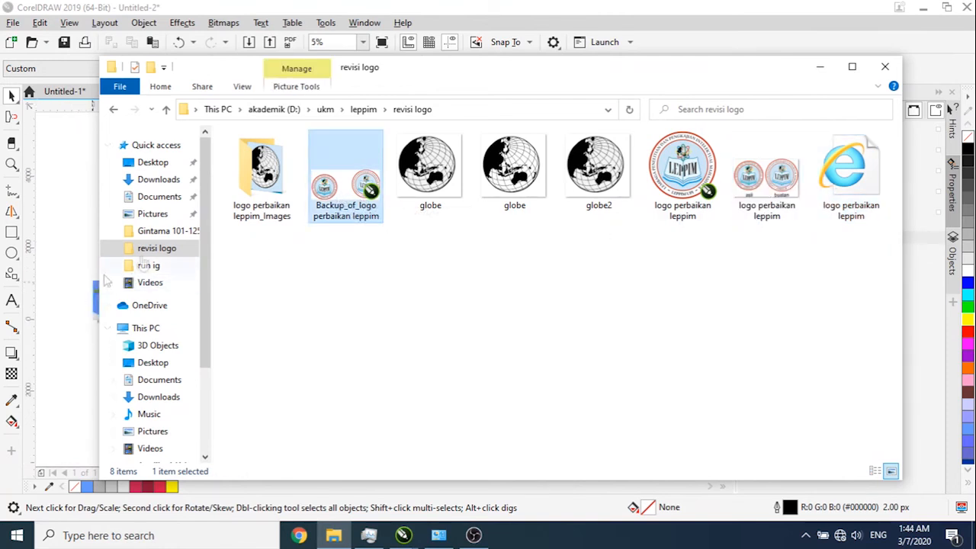
pyautogui.moveTo(350, 203); pyautogui.dragTo(81, 246)
pyautogui.click(77, 230)
pyautogui.moveTo(78, 282); pyautogui.dragTo(477, 261)
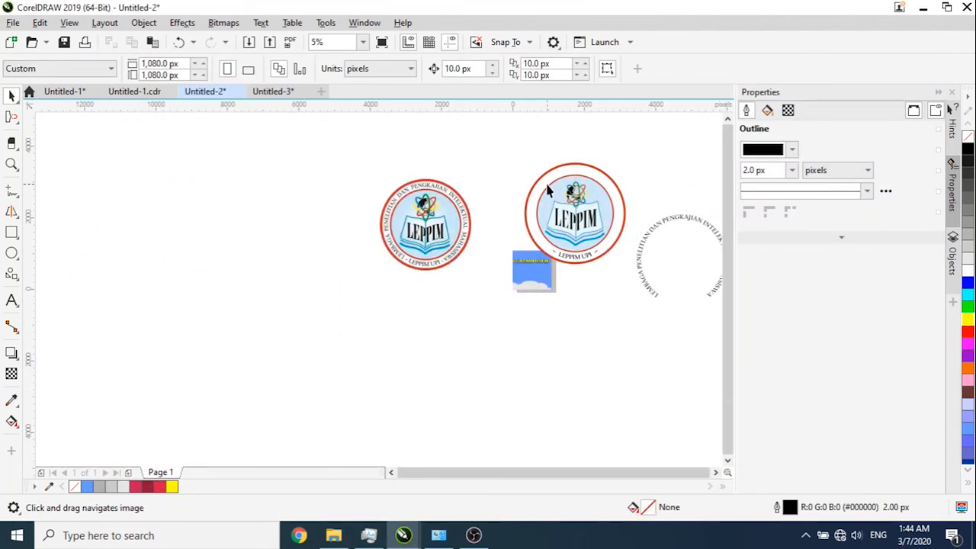
# - Move the imported pair of LEPPIM logos up clear of the poster and ungroup them
pyautogui.moveTo(520, 156); pyautogui.dragTo(678, 329)
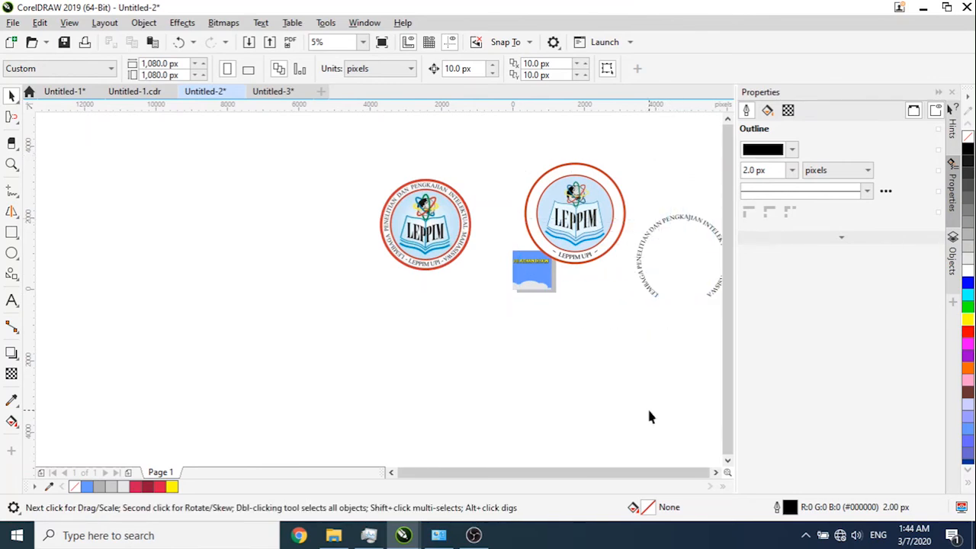
pyautogui.moveTo(645, 396); pyautogui.dragTo(514, 424)
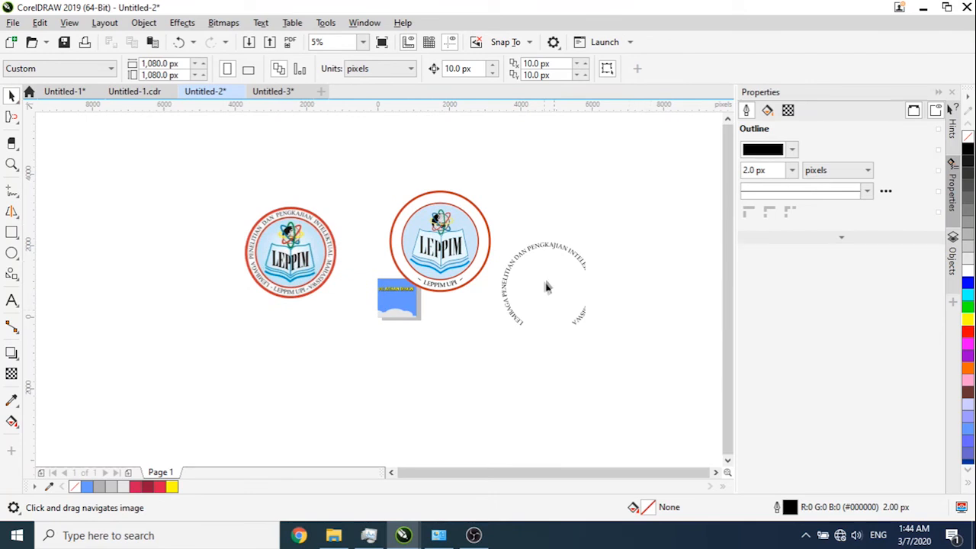
pyautogui.moveTo(492, 349); pyautogui.dragTo(493, 349)
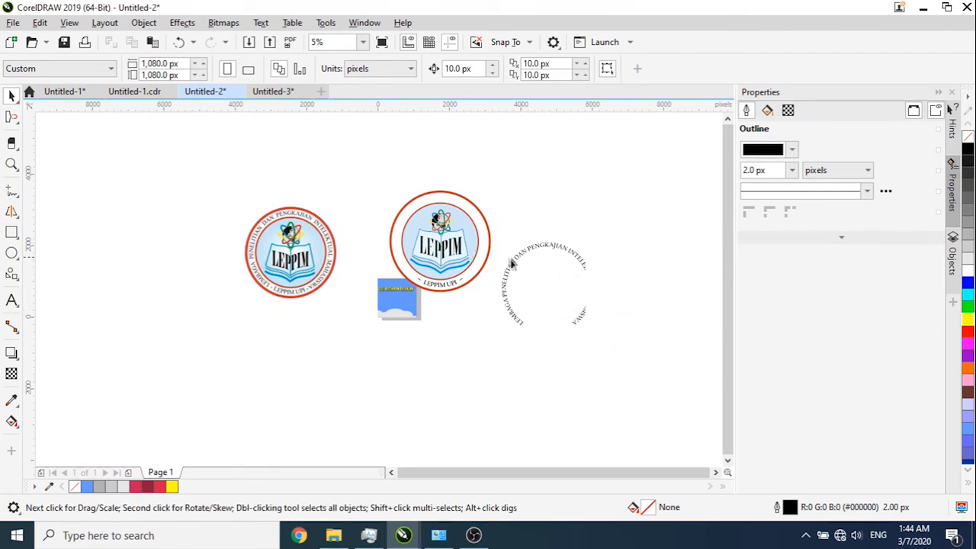
pyautogui.click(412, 254)
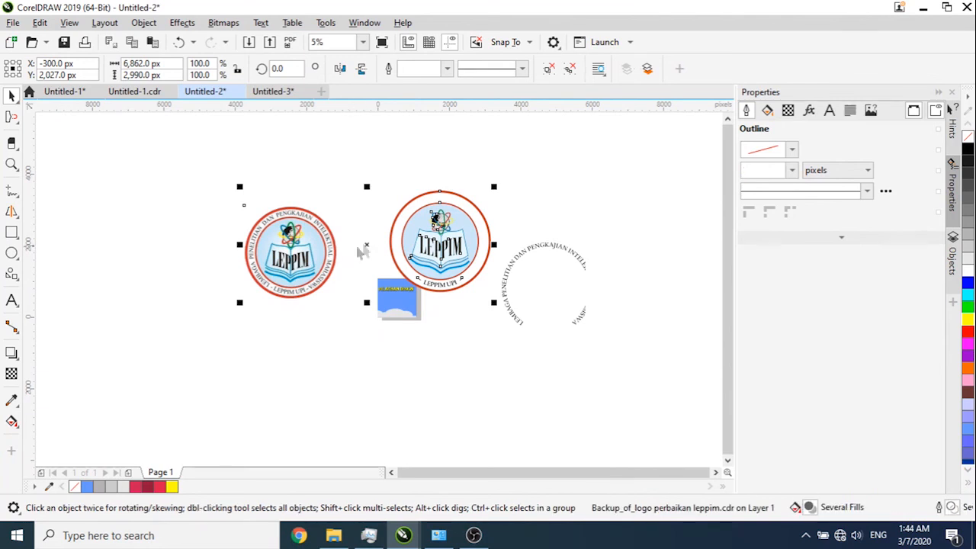
pyautogui.moveTo(370, 244); pyautogui.dragTo(384, 211)
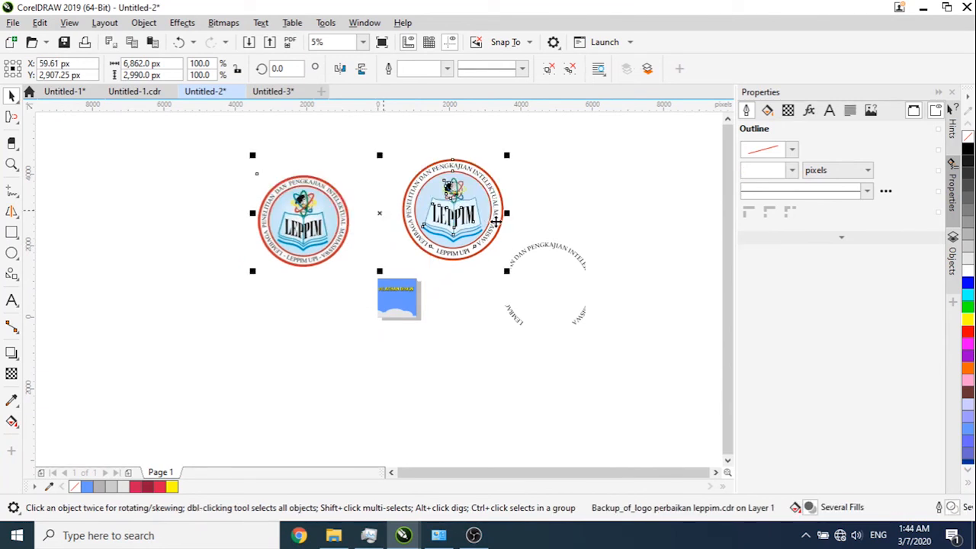
pyautogui.click(585, 262)
pyautogui.click(458, 217)
pyautogui.rightClick(459, 217)
pyautogui.click(505, 141)
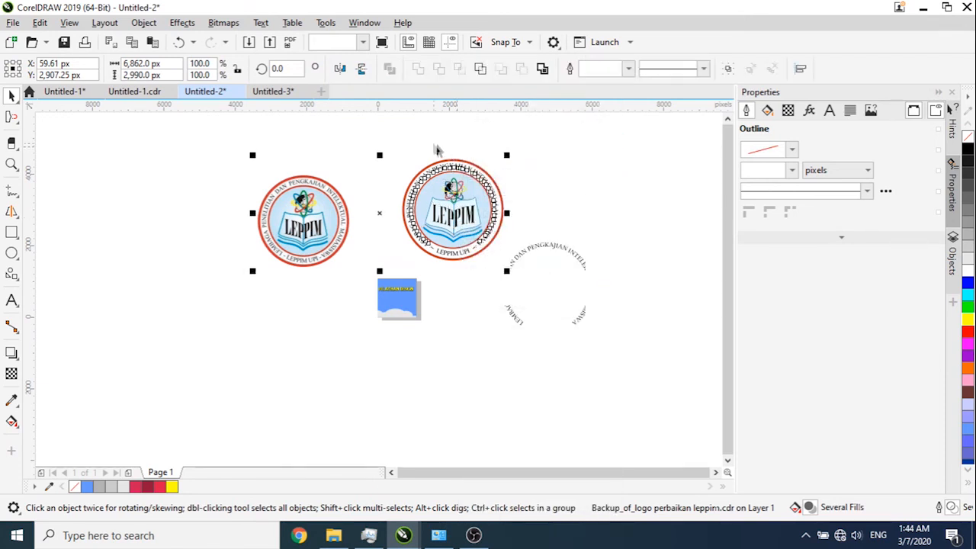
# - Group all parts of the vector LEPPIM logo above the poster and scale it down to 37.6%
pyautogui.click(529, 252)
pyautogui.click(532, 272)
pyautogui.click(533, 273)
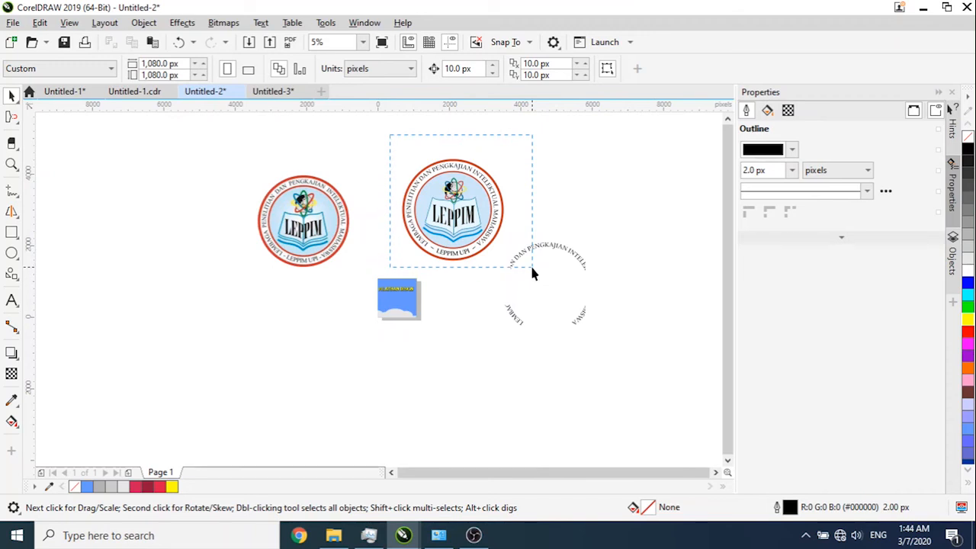
pyautogui.click(532, 273)
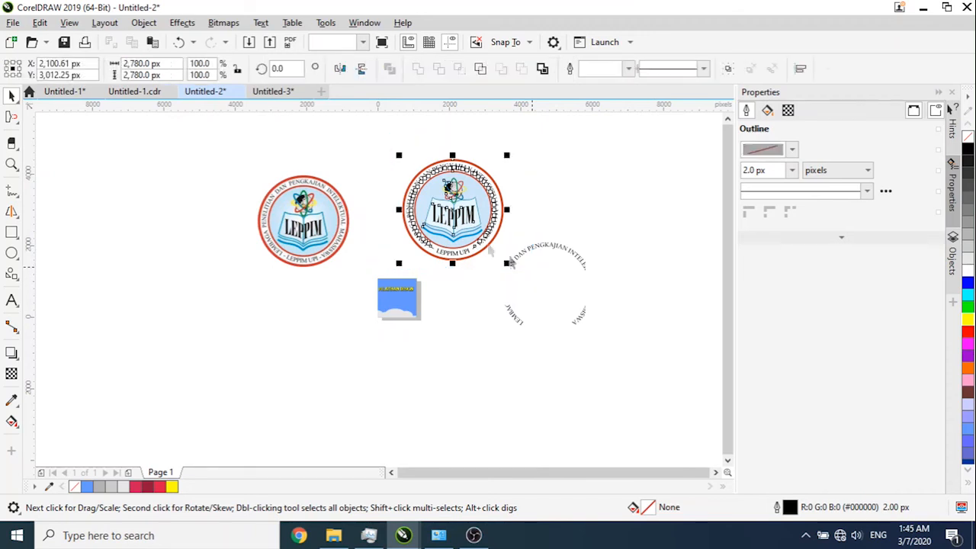
pyautogui.rightClick(473, 206)
pyautogui.click(509, 176)
pyautogui.moveTo(508, 263); pyautogui.dragTo(443, 198)
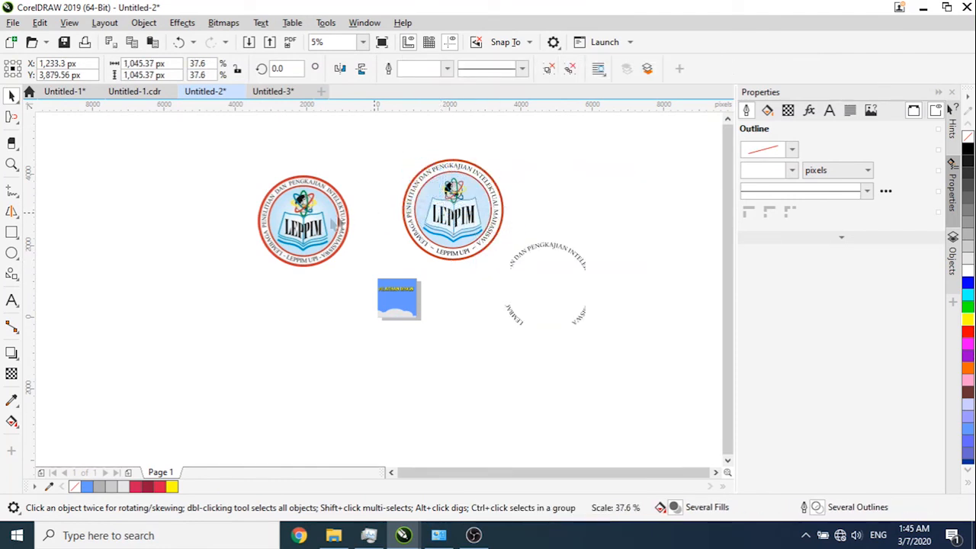
# - Delete the vector LEPPIM logo above the poster, keeping the bitmap version
pyautogui.click(308, 228)
pyautogui.click(432, 177)
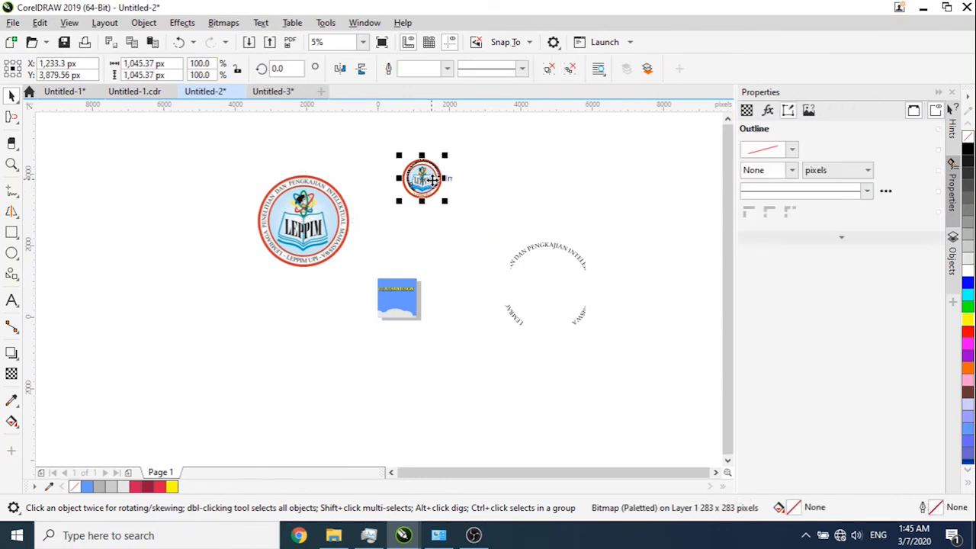
pyautogui.press('Delete')
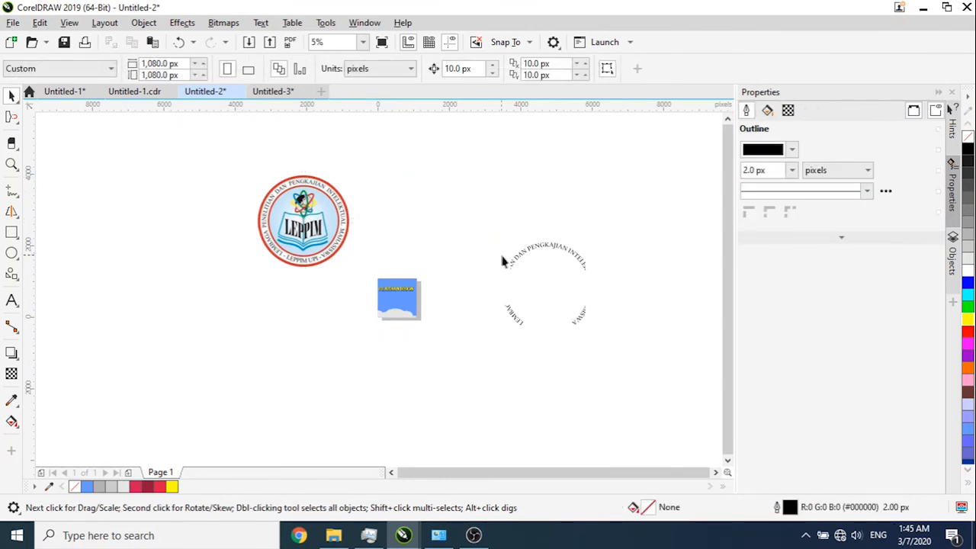
pyautogui.rightClick(549, 248)
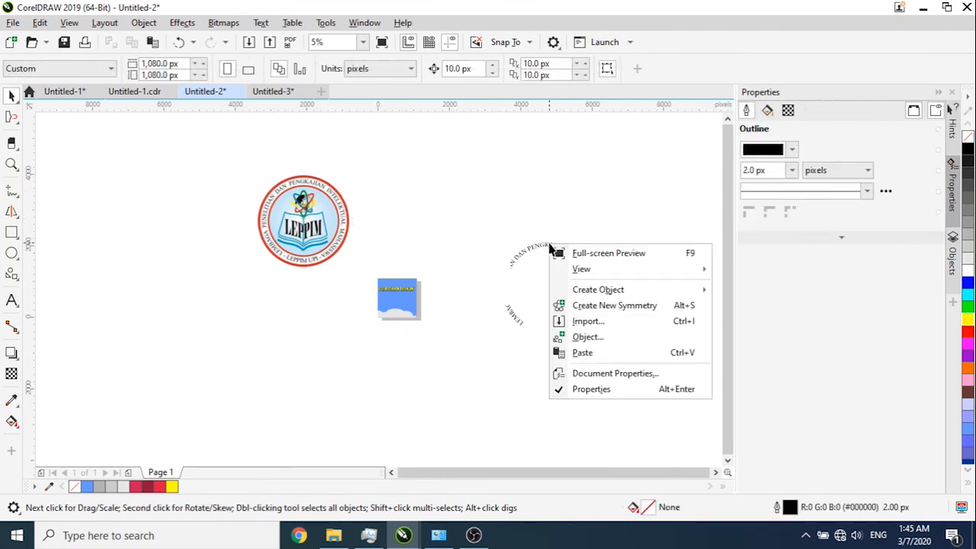
pyautogui.click(354, 232)
# - Scale the bitmap LEPPIM logo down to 340 by 340 px and place it over the poster title at X 500, Y 915 px
pyautogui.click(309, 225)
pyautogui.moveTo(309, 225); pyautogui.dragTo(377, 297)
pyautogui.moveTo(327, 248); pyautogui.dragTo(370, 284)
pyautogui.scroll(5, 370, 305)
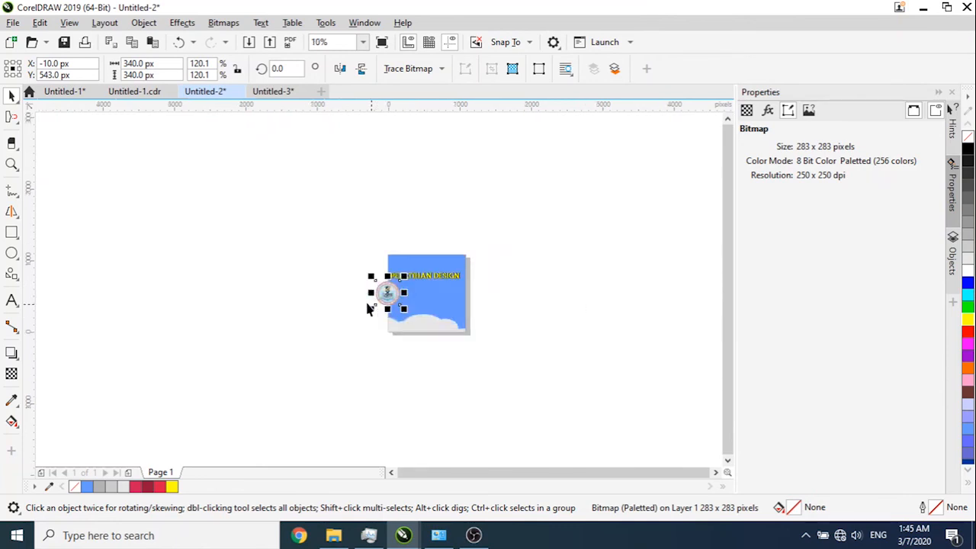
pyautogui.moveTo(508, 230); pyautogui.dragTo(369, 309)
pyautogui.scroll(1, 579, 292)
pyautogui.scroll(-1, 369, 308)
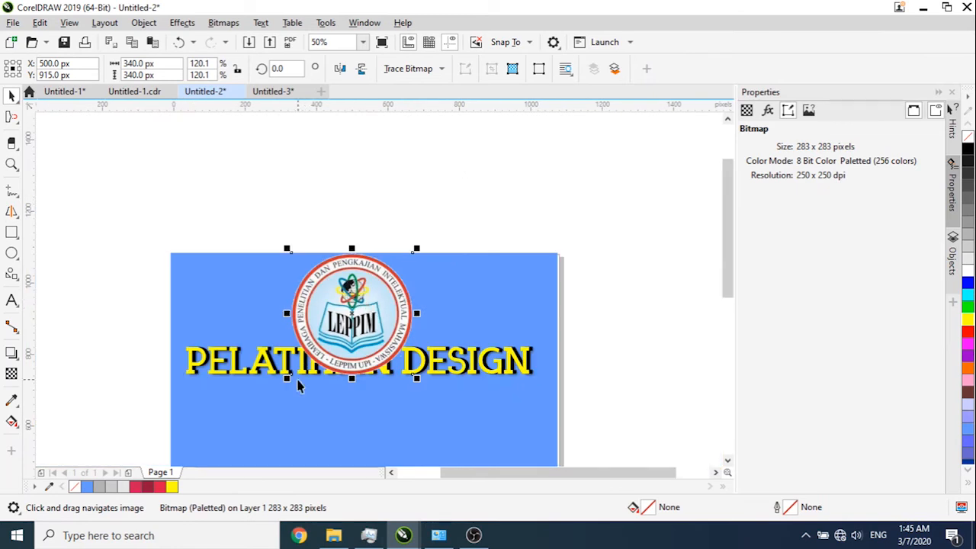
# - Shrink the LEPPIM logo to 118 by 118 px and move it above the title at X 526, Y 986 px
pyautogui.moveTo(289, 380); pyautogui.dragTo(328, 342)
pyautogui.scroll(1, 375, 303)
pyautogui.scroll(1, 356, 328)
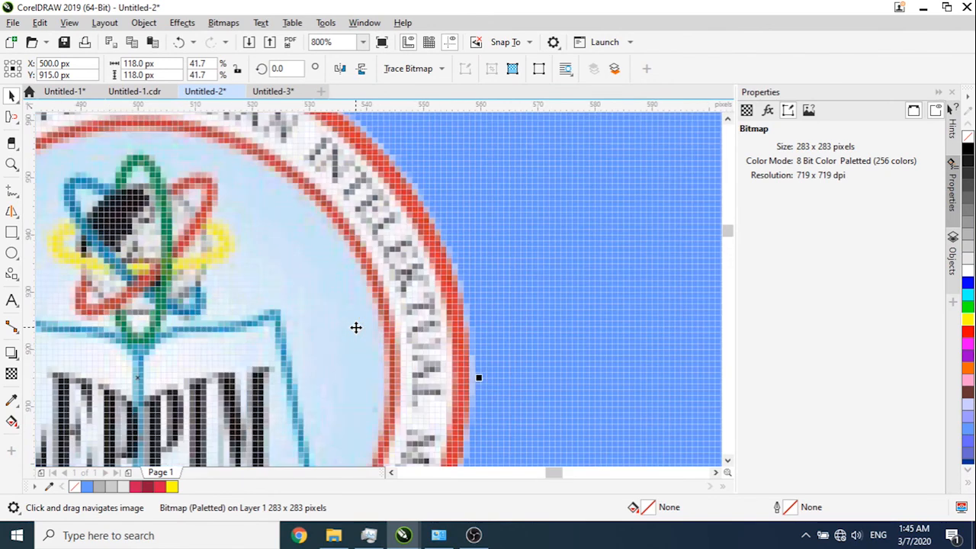
pyautogui.moveTo(348, 337); pyautogui.dragTo(369, 235)
pyautogui.scroll(-2, 363, 238)
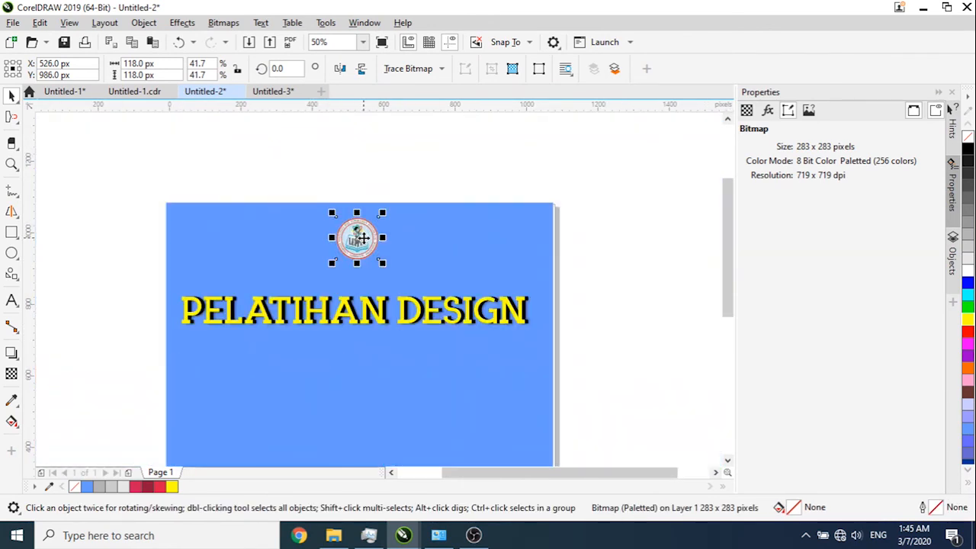
# - Examine the LEPPIM logo's edges and lettering up close and at normal size to judge its bitmap quality
pyautogui.scroll(1, 362, 242)
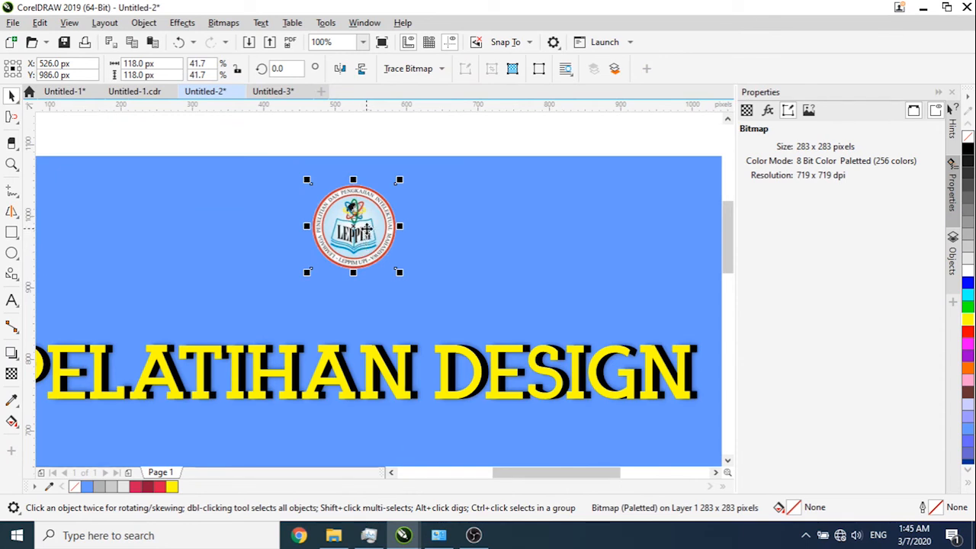
pyautogui.scroll(1, 379, 205)
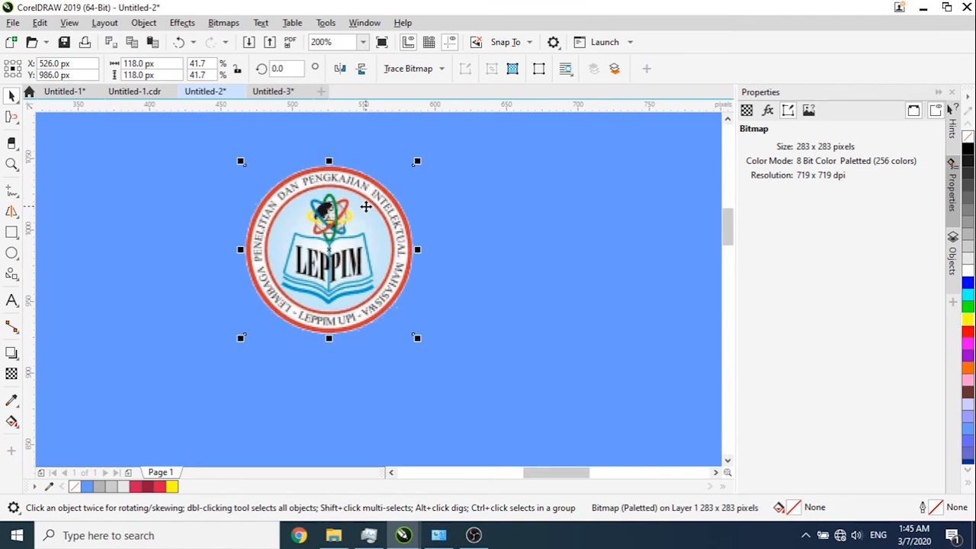
pyautogui.scroll(-2, 366, 206)
pyautogui.scroll(1, 366, 207)
pyautogui.scroll(2, 366, 207)
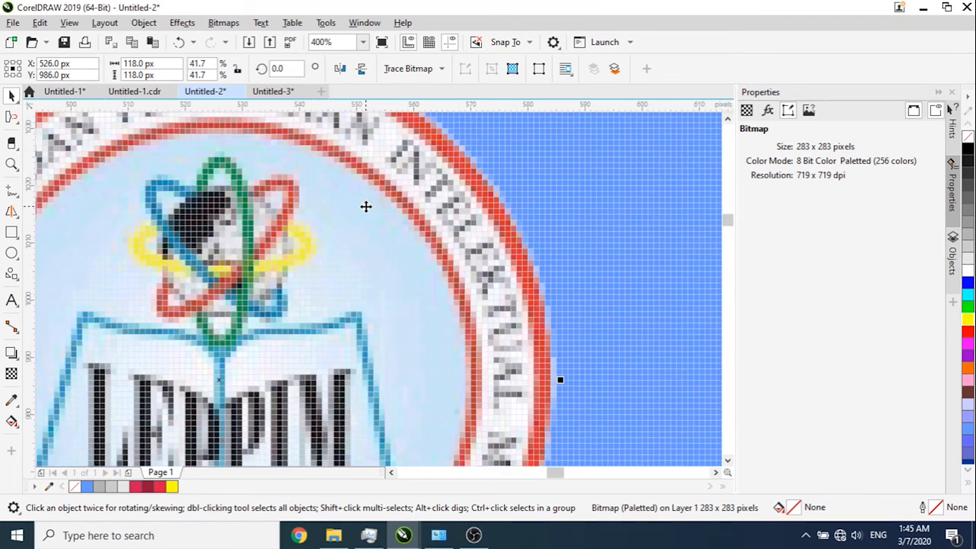
pyautogui.scroll(-1, 366, 207)
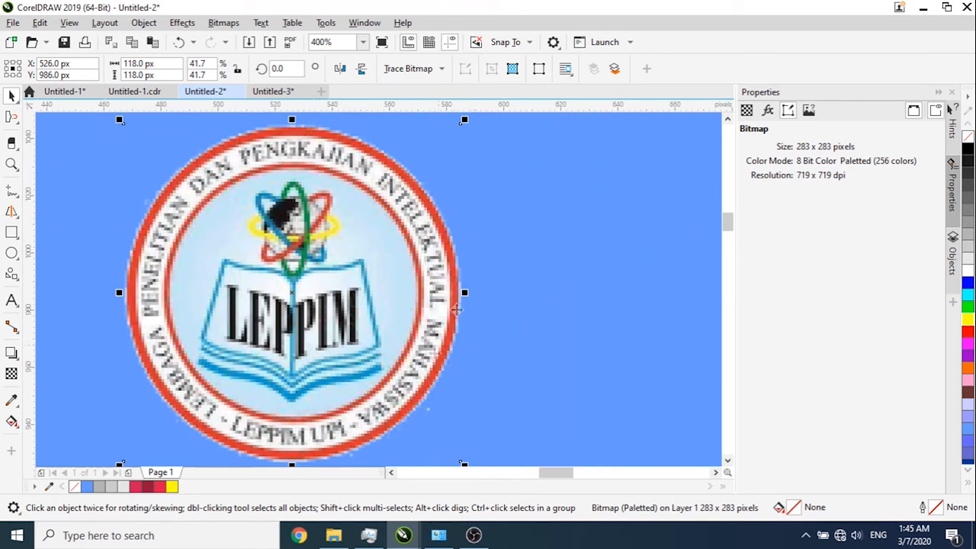
pyautogui.scroll(-2, 254, 279)
pyautogui.moveTo(249, 305); pyautogui.dragTo(474, 278)
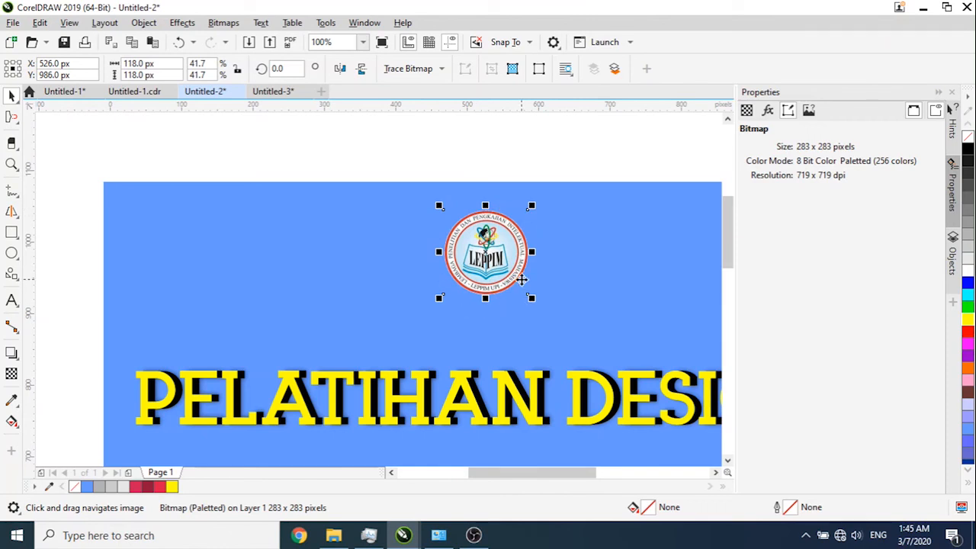
# - Draw a rectangle about 268 by 144 px around the LEPPIM logo above the title
pyautogui.click(11, 233)
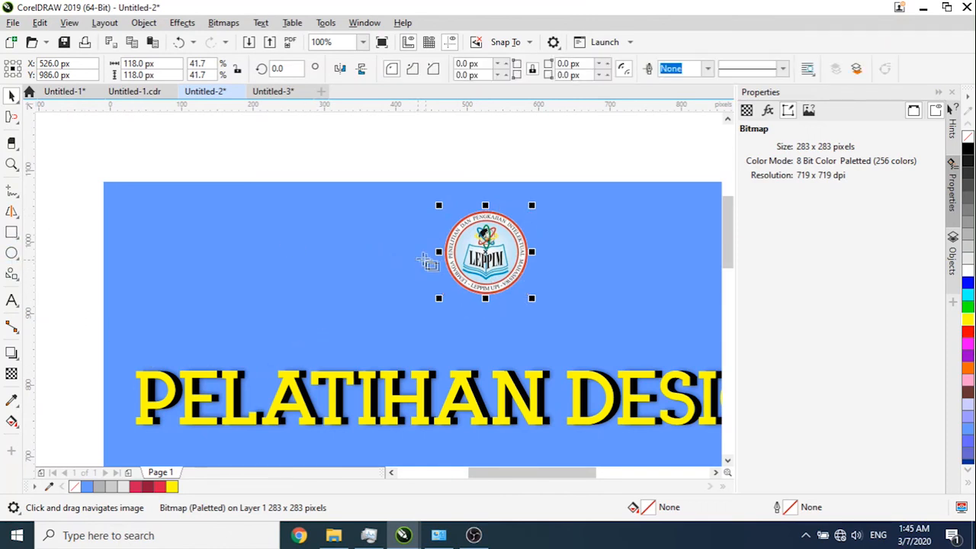
pyautogui.scroll(-1, 427, 258)
pyautogui.moveTo(420, 230); pyautogui.dragTo(517, 285)
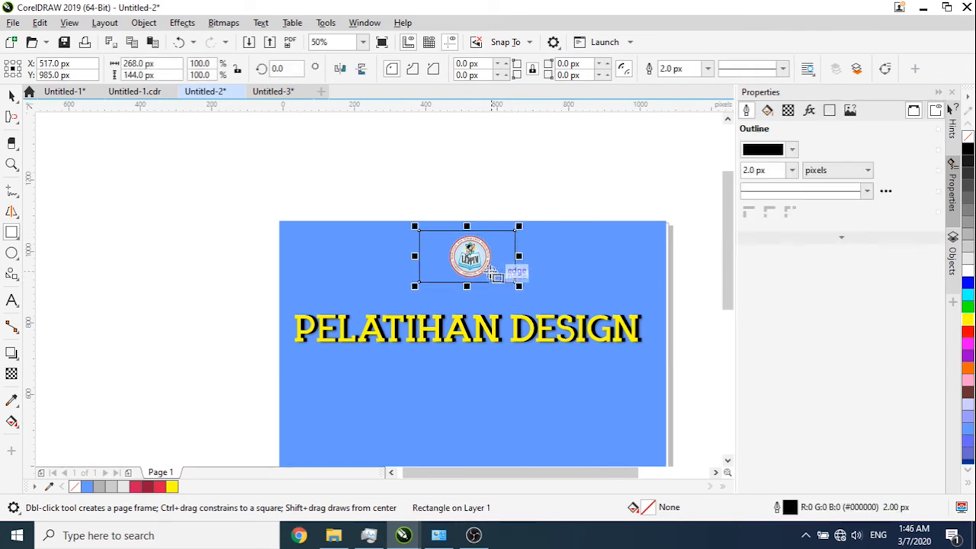
# - Round all four corners of the rectangle around the logo to a 72 px radius with the Shape tool
pyautogui.click(13, 120)
pyautogui.click(55, 118)
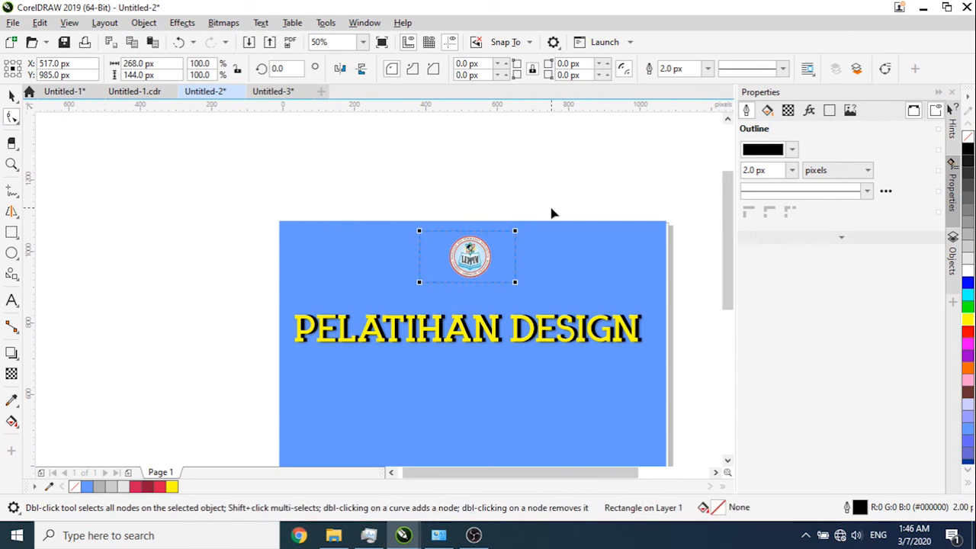
pyautogui.moveTo(420, 231); pyautogui.dragTo(450, 241)
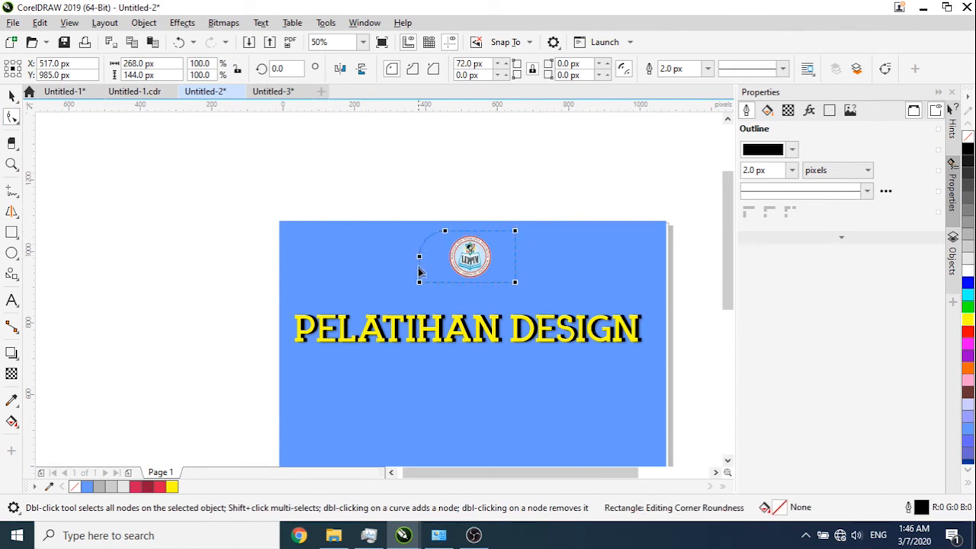
pyautogui.moveTo(420, 283); pyautogui.dragTo(547, 285)
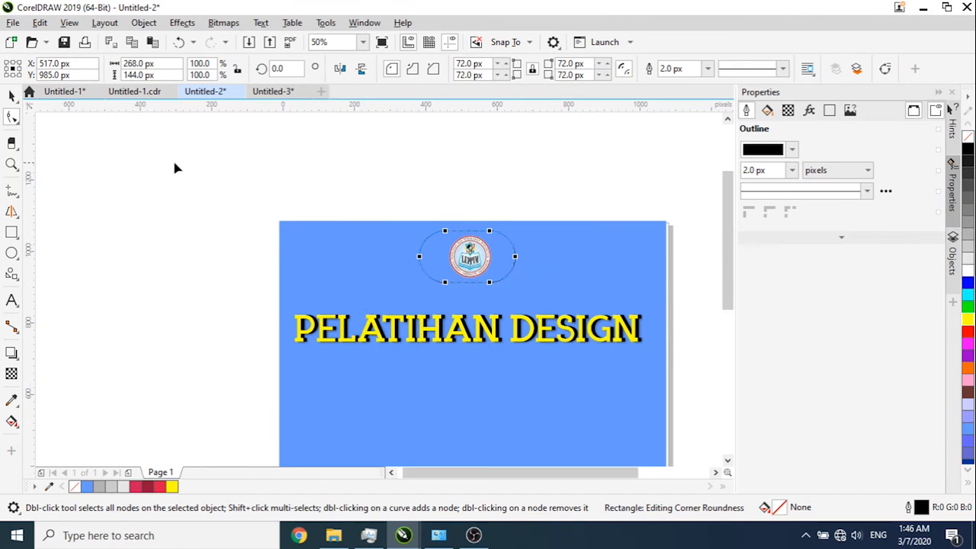
pyautogui.click(11, 96)
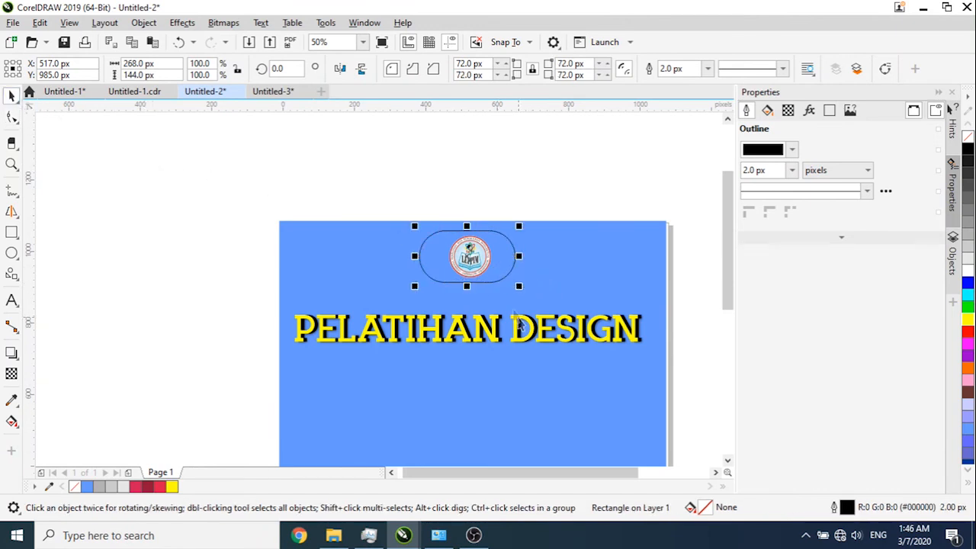
pyautogui.scroll(1, 505, 257)
pyautogui.moveTo(537, 254); pyautogui.dragTo(615, 246)
# - Switch to File Explorer and browse the drives for the UPI logo, opening the data gis folder on akademik (D:)
pyautogui.hotkey('alt', 'Tab')
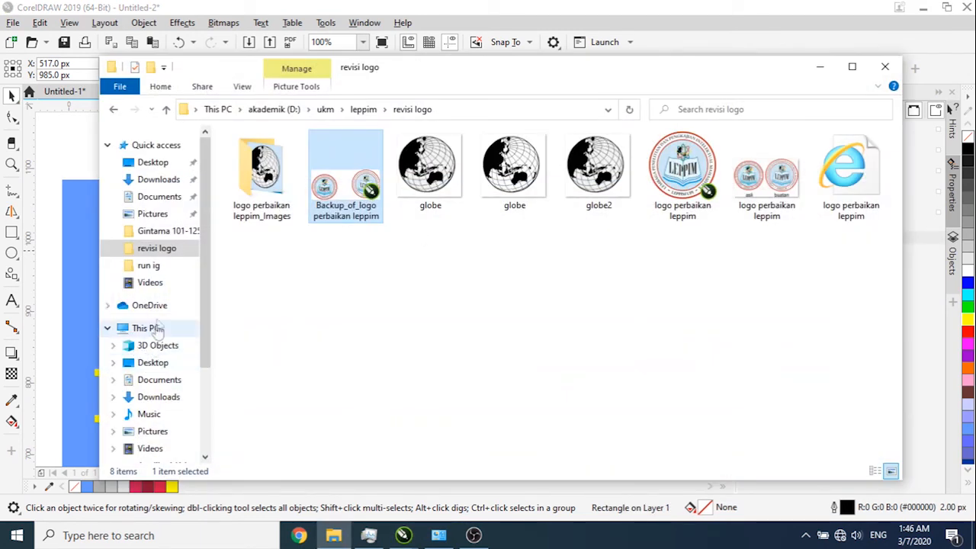
pyautogui.scroll(-1, 160, 324)
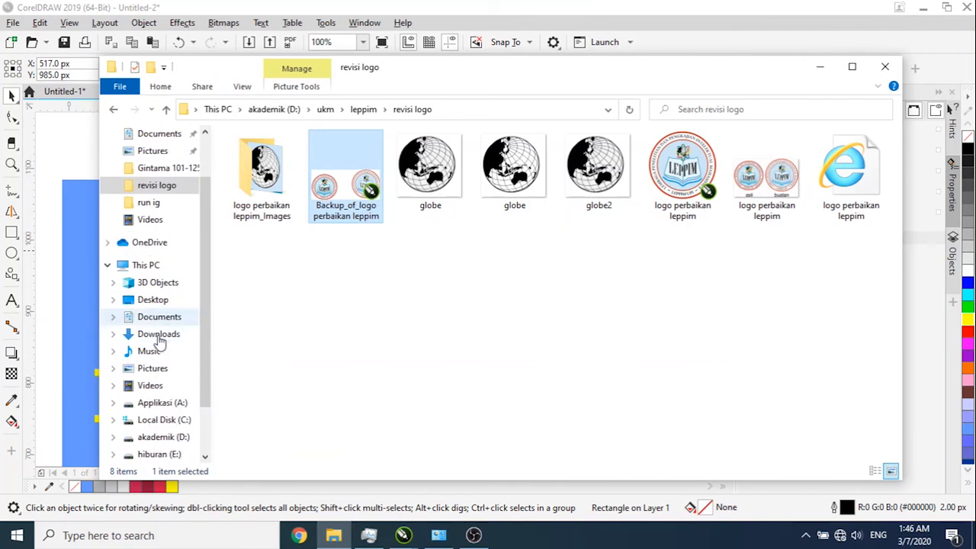
pyautogui.click(155, 387)
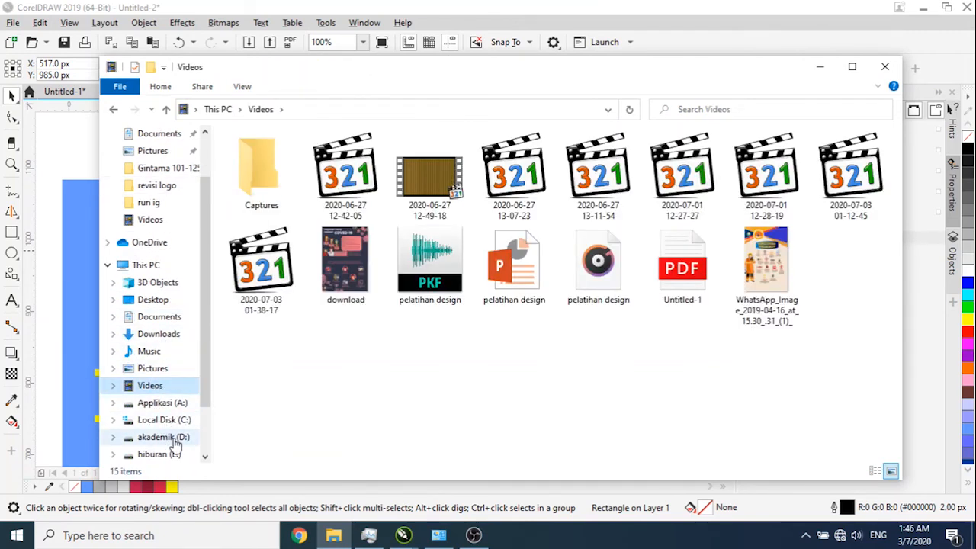
pyautogui.click(172, 441)
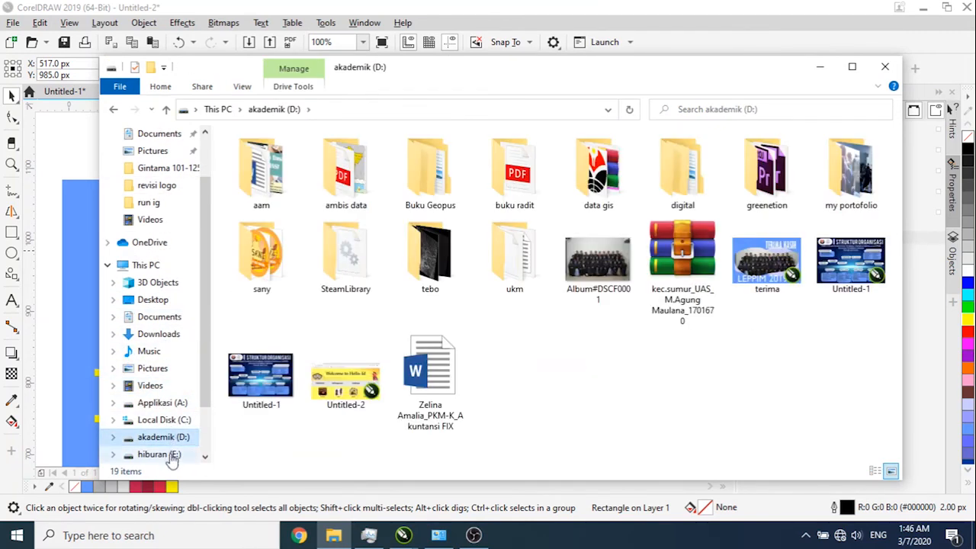
pyautogui.click(170, 455)
pyautogui.scroll(-10, 389, 294)
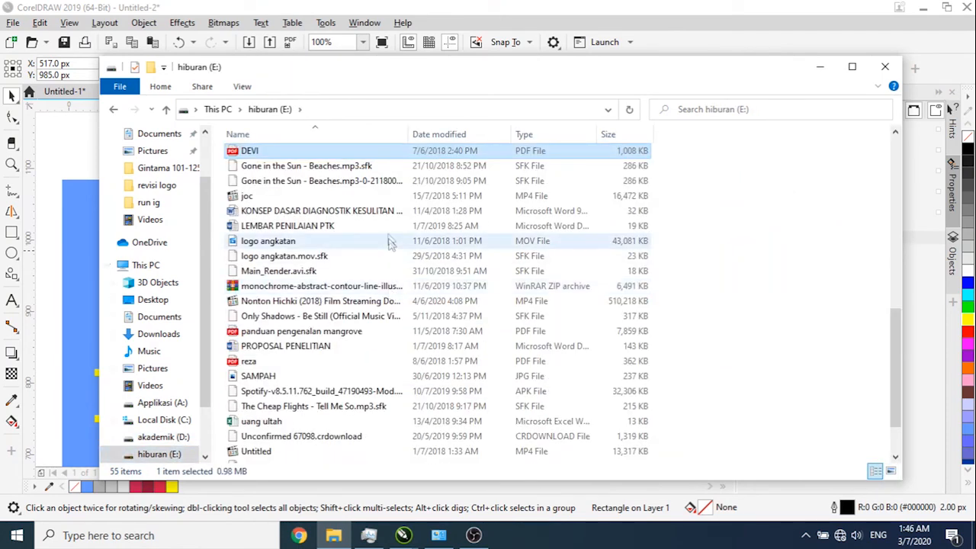
pyautogui.scroll(10, 344, 235)
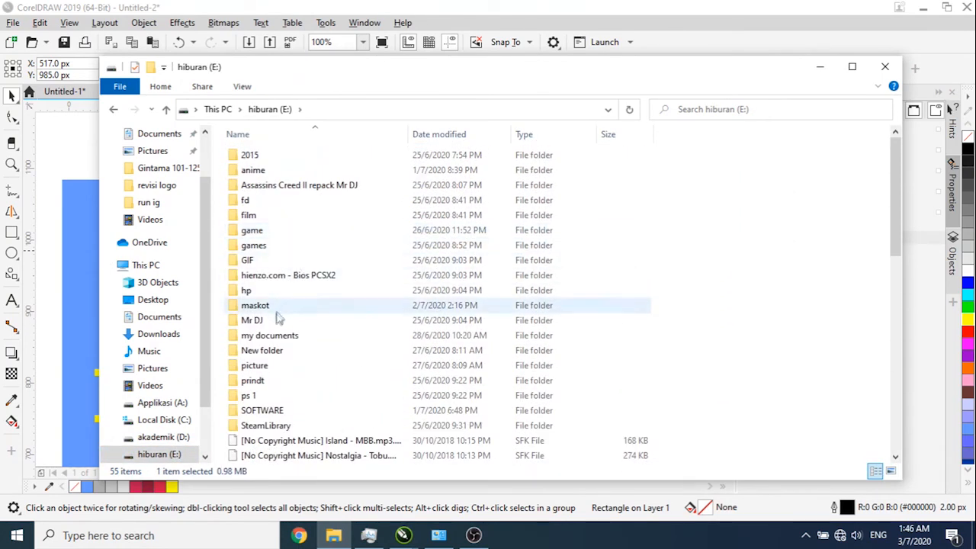
pyautogui.click(181, 443)
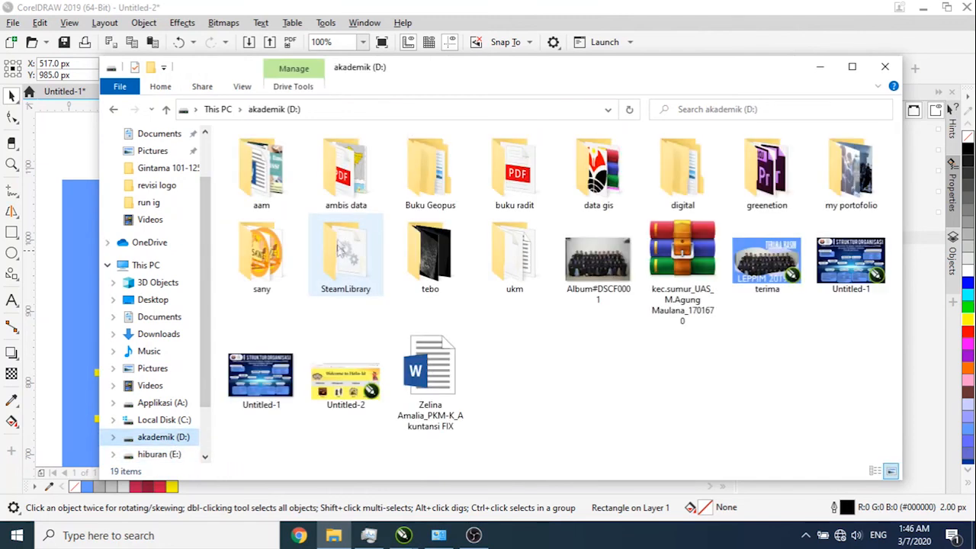
pyautogui.click(603, 160)
pyautogui.doubleClick(602, 160)
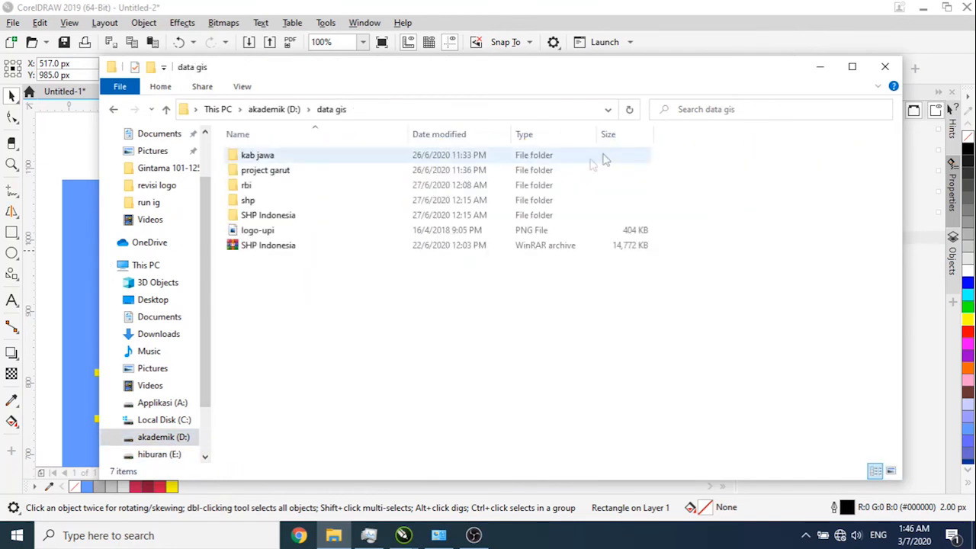
# - Try to import the logo-upi PNG directly onto the rounded frame, and undo it
pyautogui.moveTo(272, 232); pyautogui.dragTo(364, 257)
pyautogui.hotkey('alt', 'Tab')
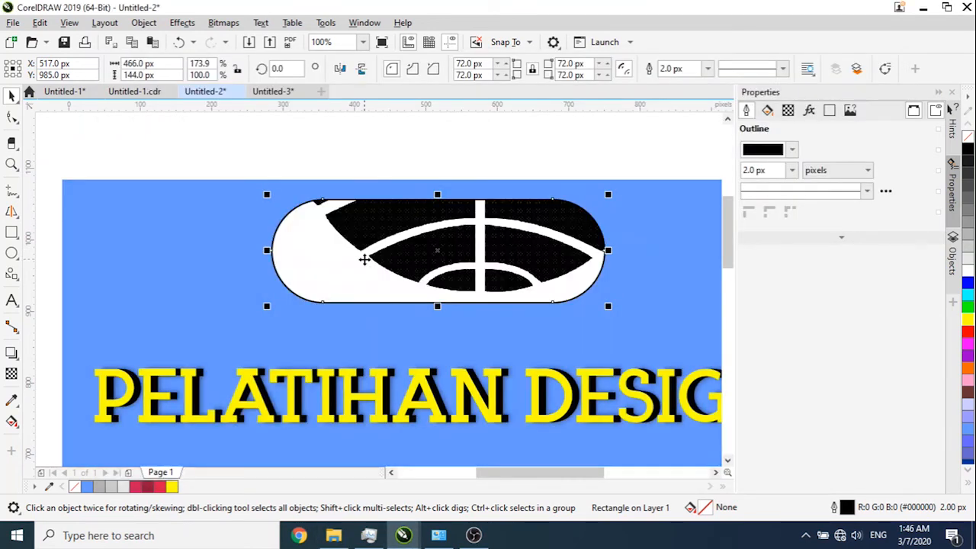
pyautogui.hotkey('ctrl', 'z')
# - Import the logo-upi PNG from the data gis folder into the poster as a separate bitmap outside the rounded frame
pyautogui.hotkey('alt', 'Tab')
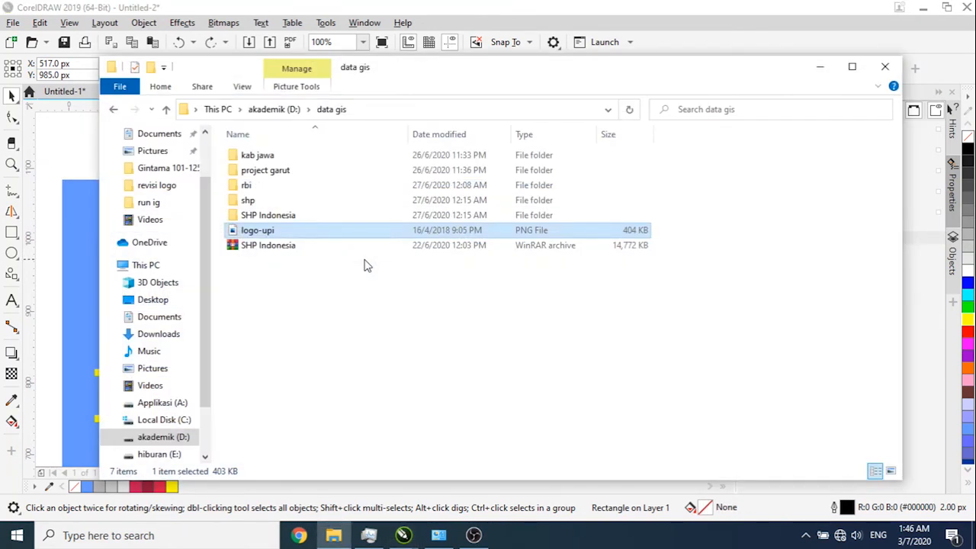
pyautogui.moveTo(265, 230); pyautogui.dragTo(125, 152)
pyautogui.hotkey('alt', 'Tab')
pyautogui.scroll(-2, 124, 151)
# - Shrink the UPI logo to about 104 by 106 px and place it in the rounded frame left of the LEPPIM logo
pyautogui.moveTo(115, 224); pyautogui.dragTo(270, 282)
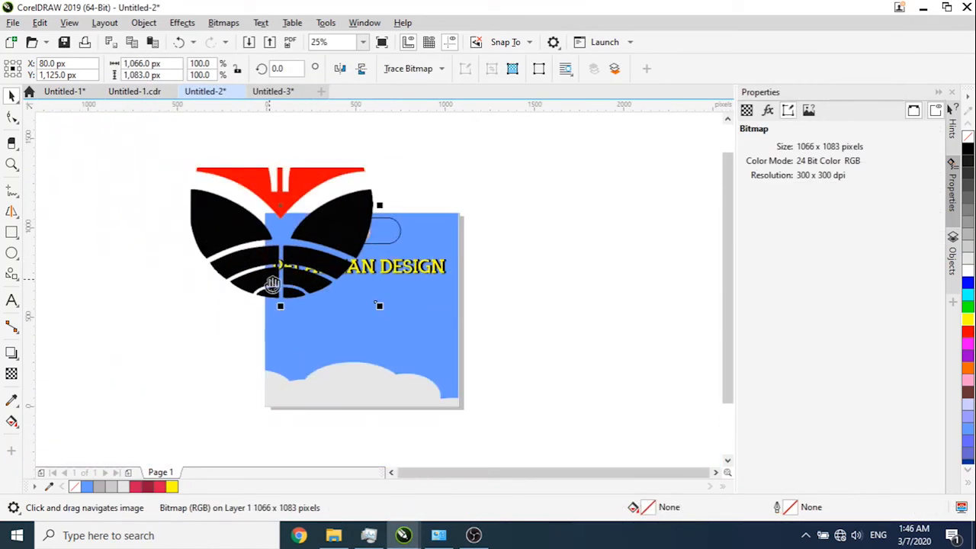
pyautogui.moveTo(183, 307); pyautogui.dragTo(270, 235)
pyautogui.scroll(2, 272, 235)
pyautogui.moveTo(560, 241); pyautogui.dragTo(272, 345)
pyautogui.moveTo(47, 229); pyautogui.dragTo(305, 326)
# - Move the LEPPIM logo right to X 600, Y 986 px, clear of the UPI logo inside the frame
pyautogui.click(352, 334)
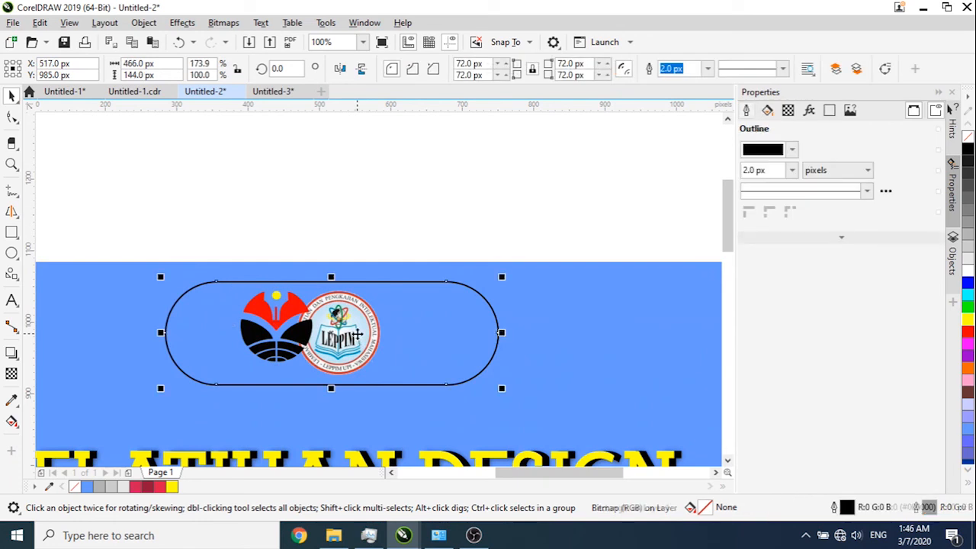
pyautogui.click(373, 217)
pyautogui.click(353, 305)
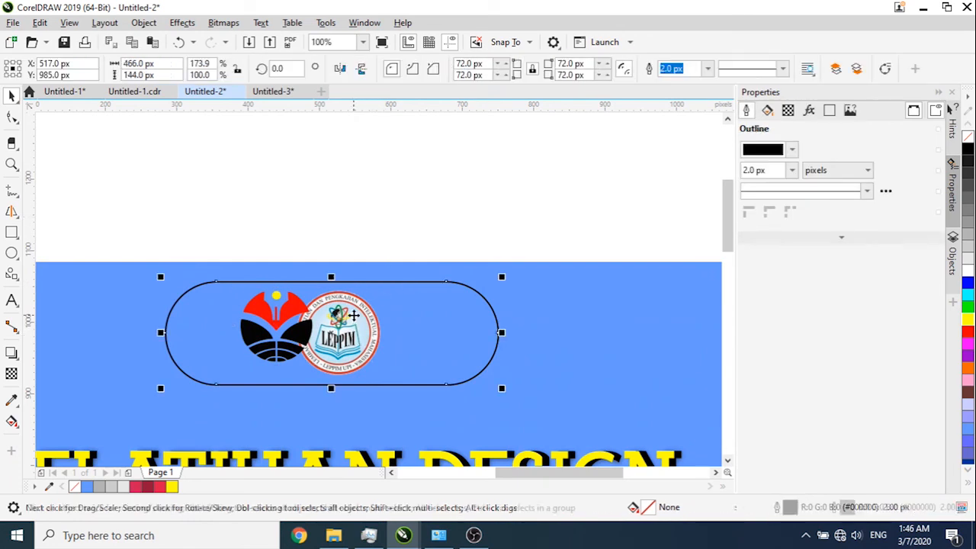
pyautogui.moveTo(418, 202); pyautogui.dragTo(293, 402)
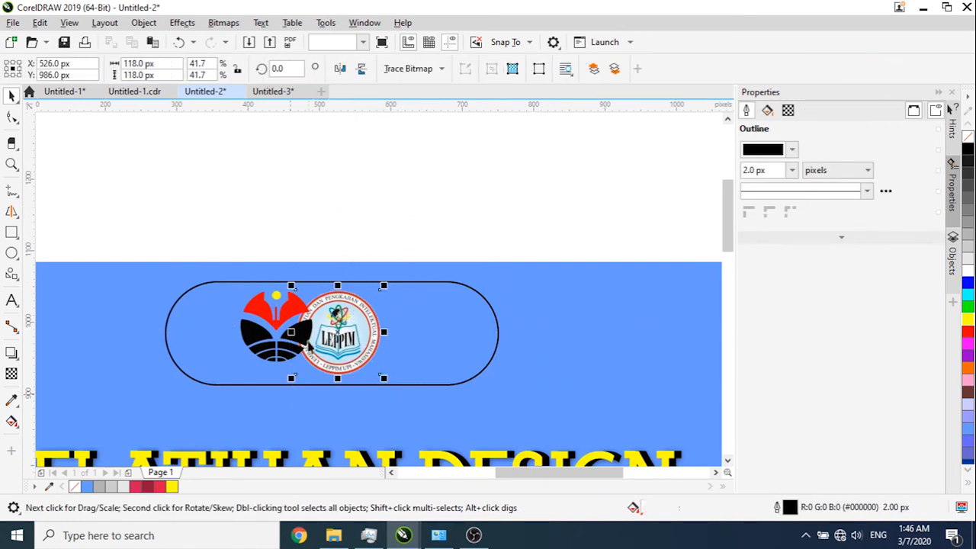
pyautogui.moveTo(342, 333); pyautogui.dragTo(390, 331)
# - Move the UPI logo and the rounded frame together to the empty area above the page
pyautogui.click(275, 328)
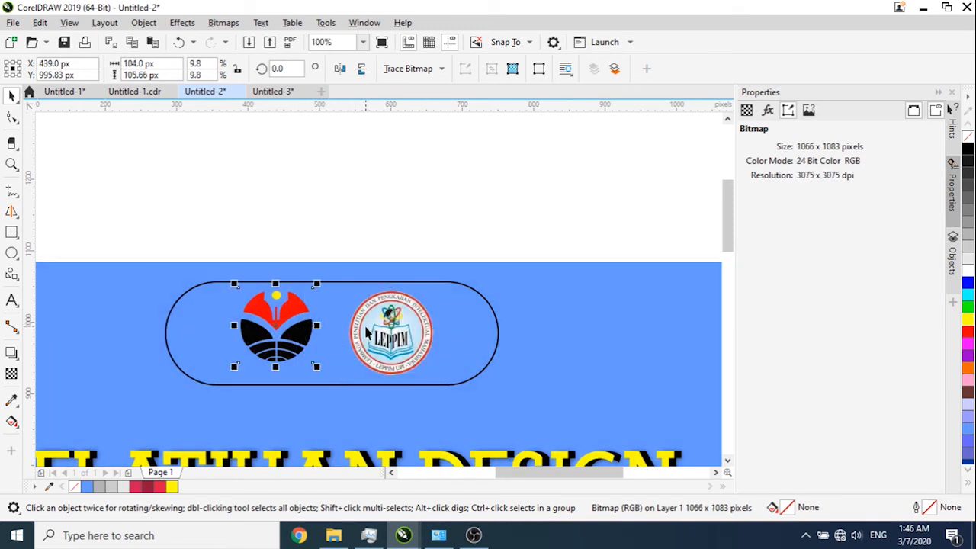
pyautogui.keyDown('shift'); pyautogui.click(366, 332); pyautogui.keyUp('shift')
pyautogui.moveTo(431, 334); pyautogui.dragTo(418, 198)
# - Align the LEPPIM logo to the UPI logo's centre both horizontally and vertically
pyautogui.click(404, 308)
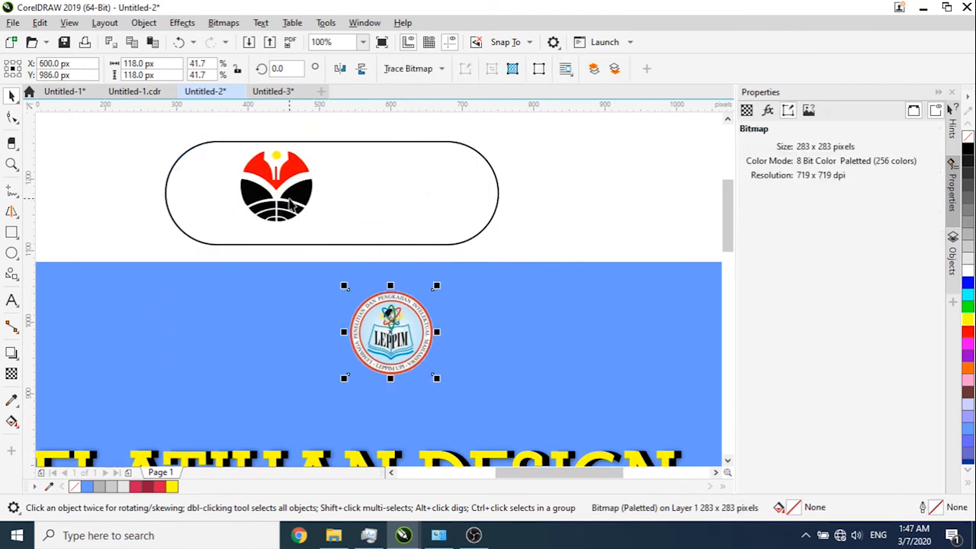
pyautogui.keyDown('shift'); pyautogui.click(286, 196); pyautogui.keyUp('shift')
pyautogui.press('c')
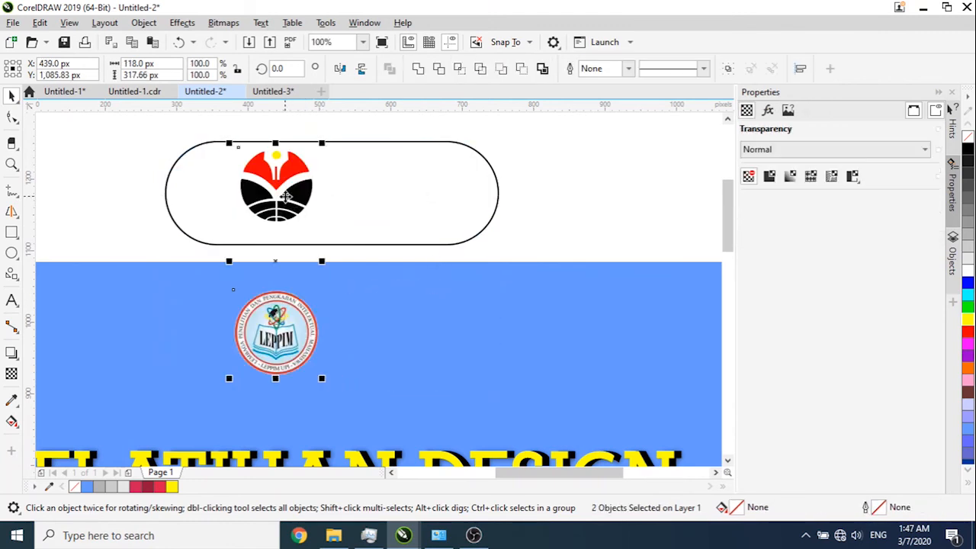
pyautogui.press('e')
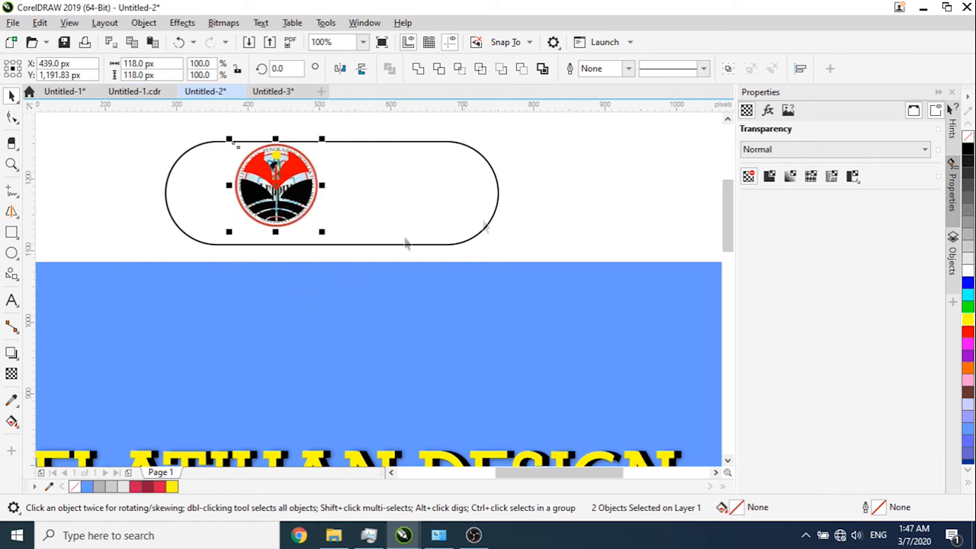
# - Move the UPI logo straight to the right so it sits beside the LEPPIM logo at the same height
pyautogui.click(566, 198)
pyautogui.click(277, 195)
pyautogui.moveTo(277, 195); pyautogui.dragTo(402, 196)
# - Move the rounded frame alone back onto the blue background above the title, at X 517, Y 958 px
pyautogui.click(281, 193)
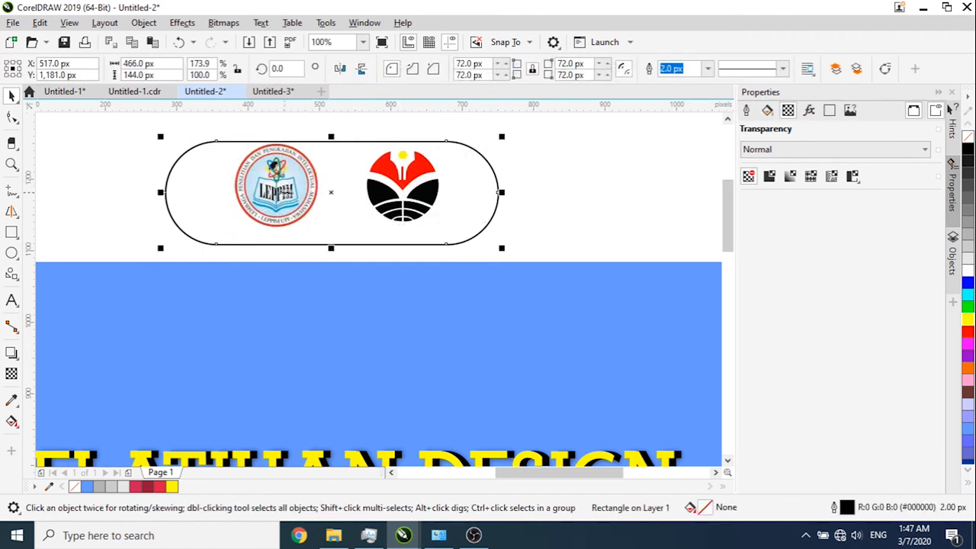
pyautogui.click(532, 177)
pyautogui.click(310, 196)
pyautogui.moveTo(335, 194); pyautogui.dragTo(335, 355)
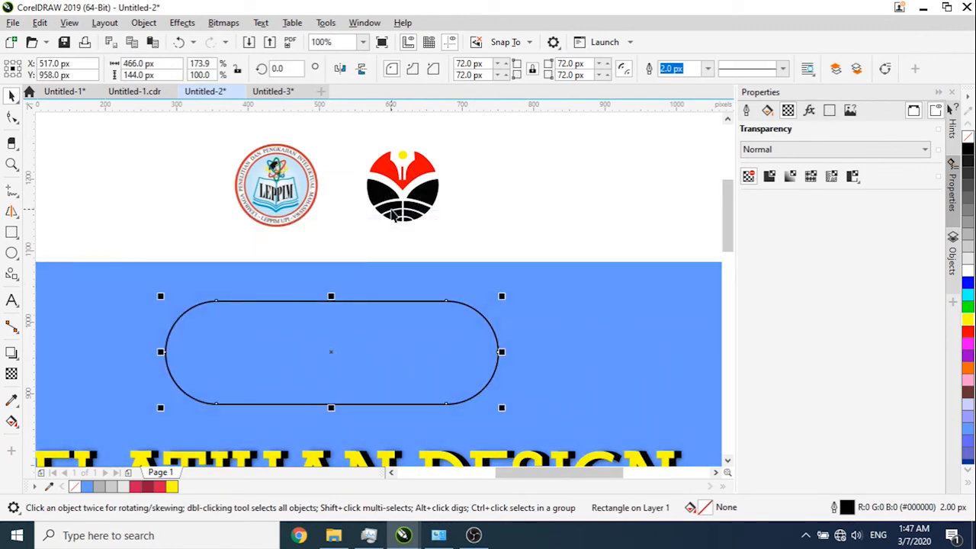
# - Move both logos into the rounded frame, the UPI logo at about X 422 and the LEPPIM logo at about X 607 px
pyautogui.click(412, 195)
pyautogui.moveTo(412, 195); pyautogui.dragTo(273, 360)
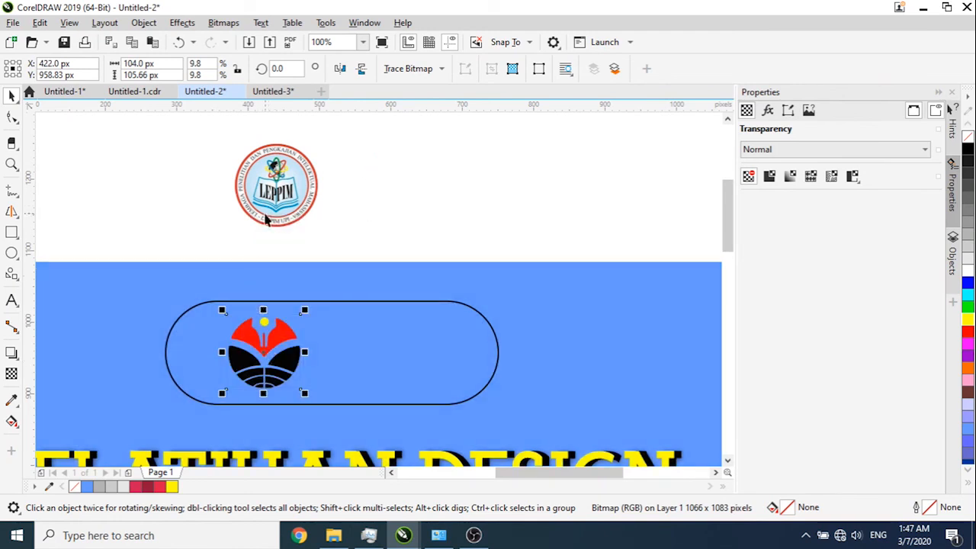
pyautogui.click(272, 200)
pyautogui.moveTo(272, 200); pyautogui.dragTo(347, 305)
pyautogui.moveTo(373, 347); pyautogui.dragTo(395, 351)
# - Try to group the two logos while they lie inside the rounded frame
pyautogui.keyDown('shift'); pyautogui.click(277, 348); pyautogui.keyUp('shift')
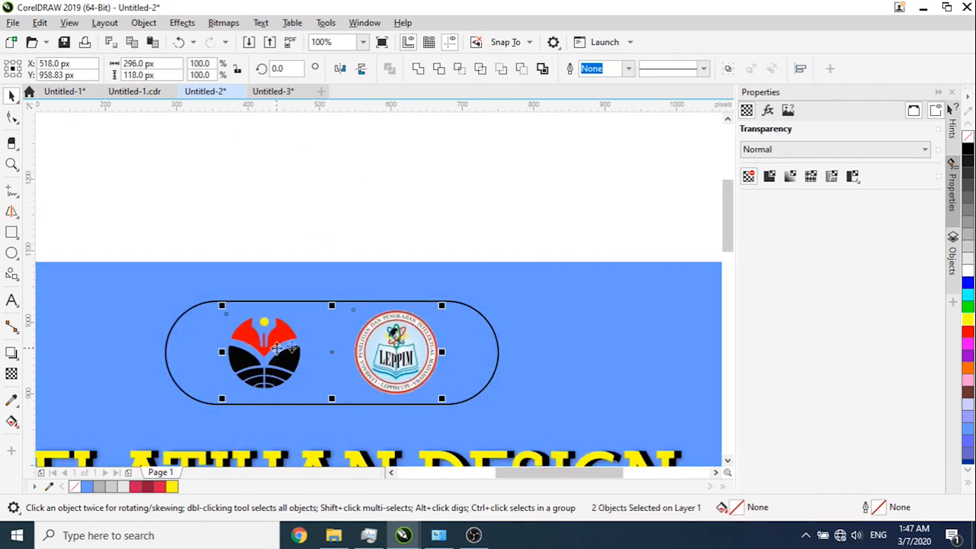
pyautogui.click(516, 227)
pyautogui.click(479, 344)
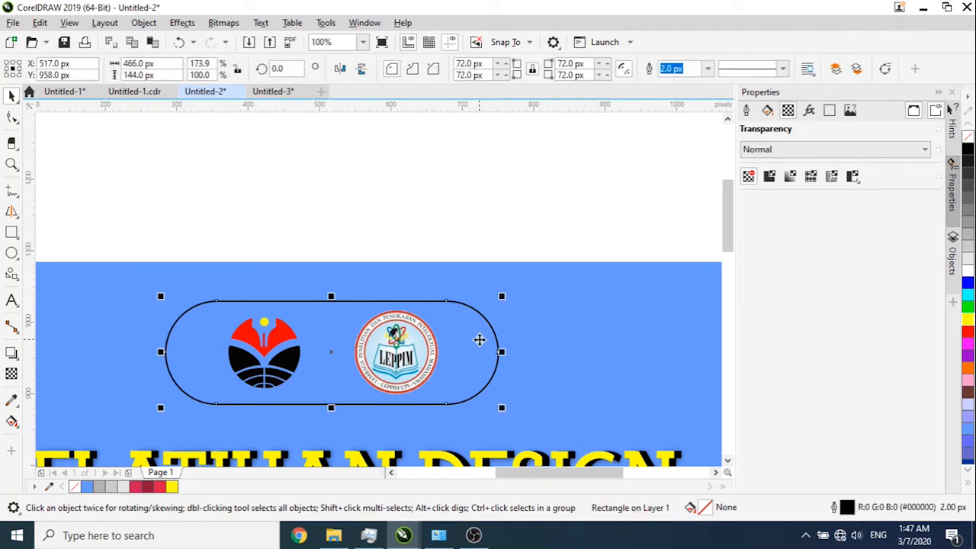
pyautogui.click(364, 233)
pyautogui.click(396, 347)
pyautogui.moveTo(211, 219); pyautogui.dragTo(449, 406)
pyautogui.click(448, 404)
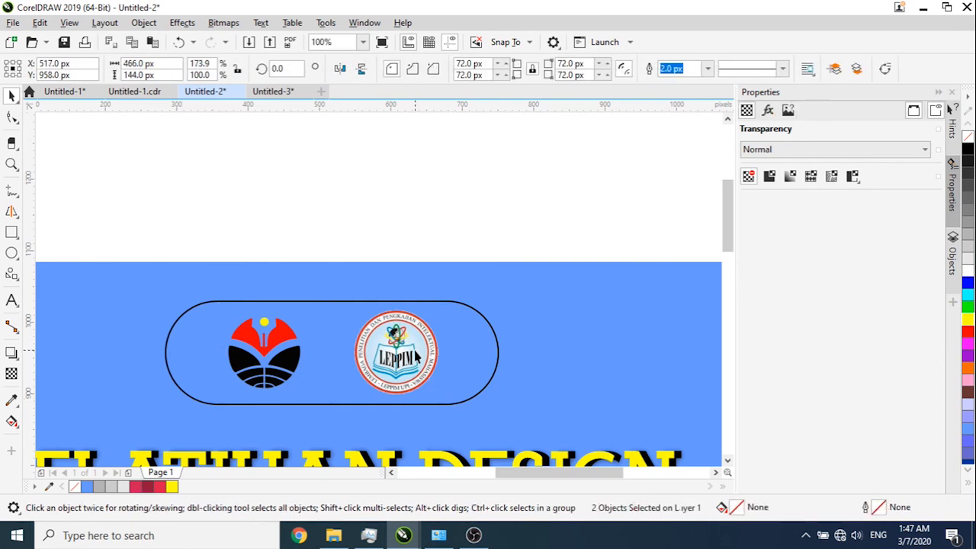
pyautogui.rightClick(418, 404)
pyautogui.click(226, 233)
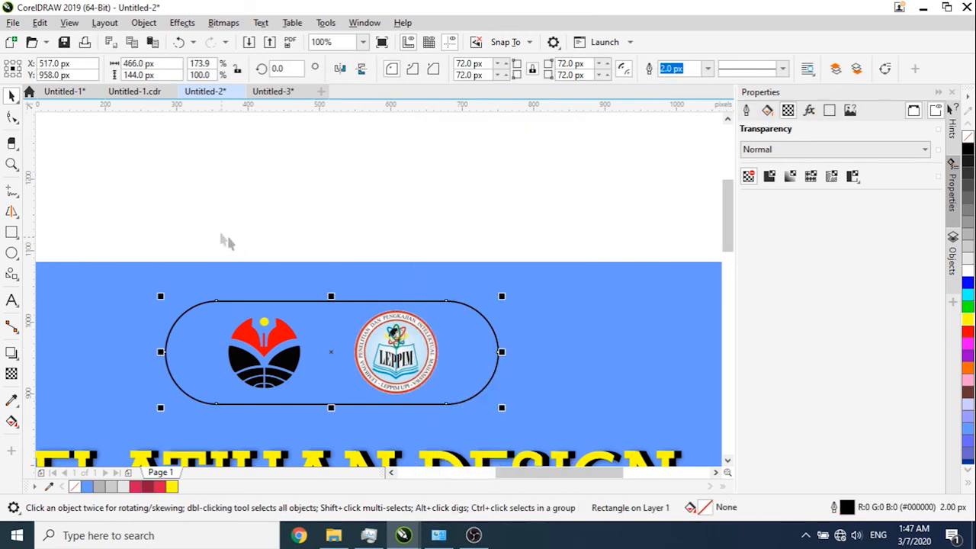
pyautogui.click(219, 229)
pyautogui.moveTo(219, 231); pyautogui.dragTo(445, 440)
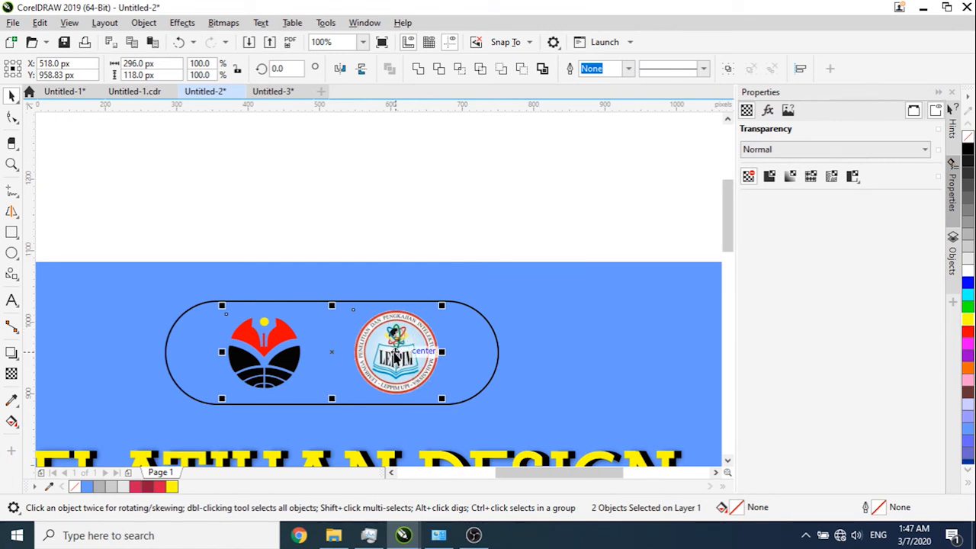
pyautogui.rightClick(395, 357)
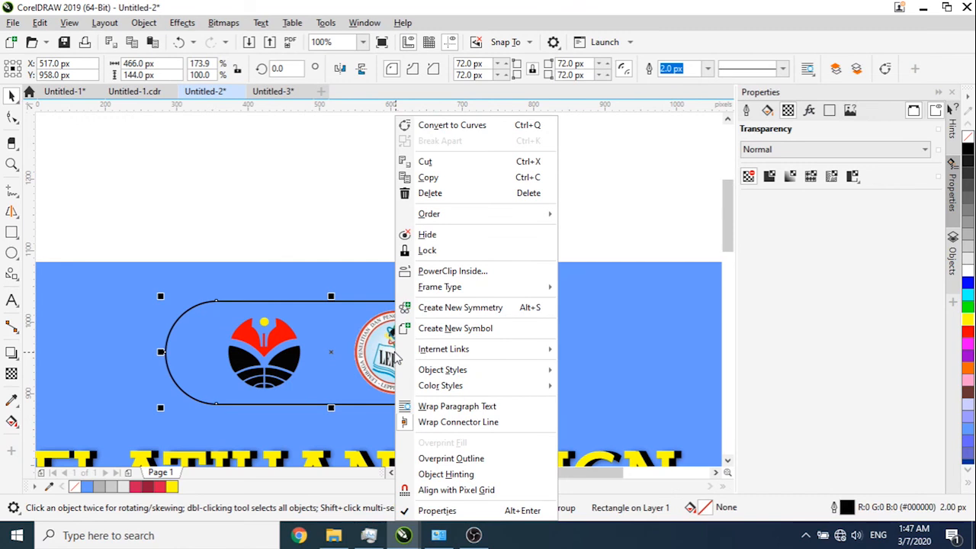
pyautogui.click(353, 193)
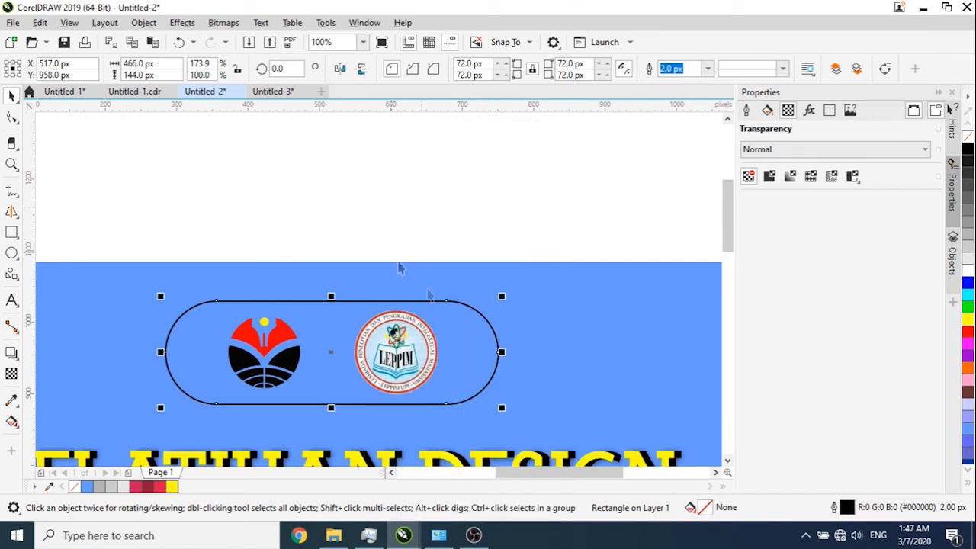
# - Move the rounded frame off the two logos to the empty area above the page
pyautogui.click(462, 335)
pyautogui.click(464, 262)
pyautogui.click(480, 353)
pyautogui.moveTo(480, 353)
pyautogui.mouseDown()
pyautogui.moveTo(503, 62)
pyautogui.moveTo(490, 205)
pyautogui.mouseUp()
# - Select the UPI and LEPPIM logos together and group them
pyautogui.click(425, 356)
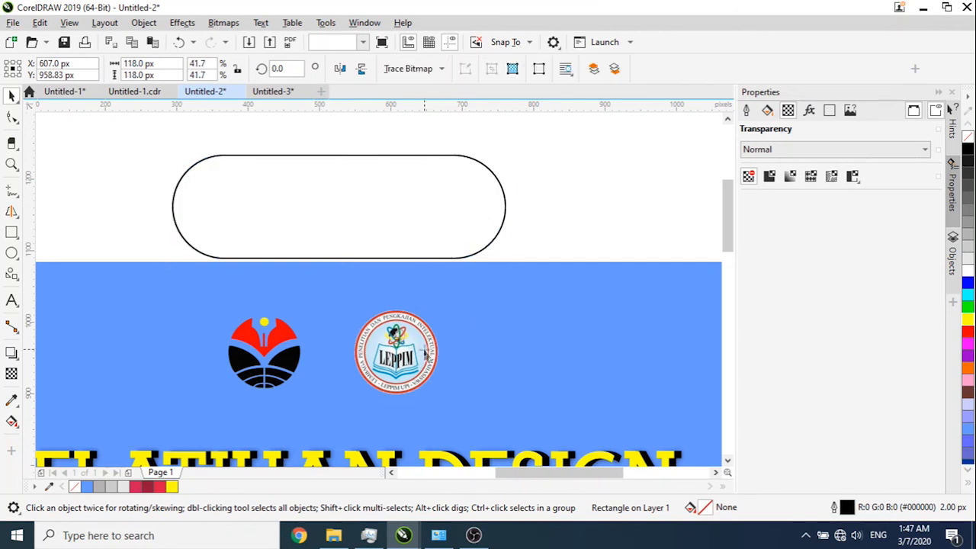
pyautogui.moveTo(142, 246); pyautogui.dragTo(476, 415)
pyautogui.rightClick(406, 350)
pyautogui.click(469, 178)
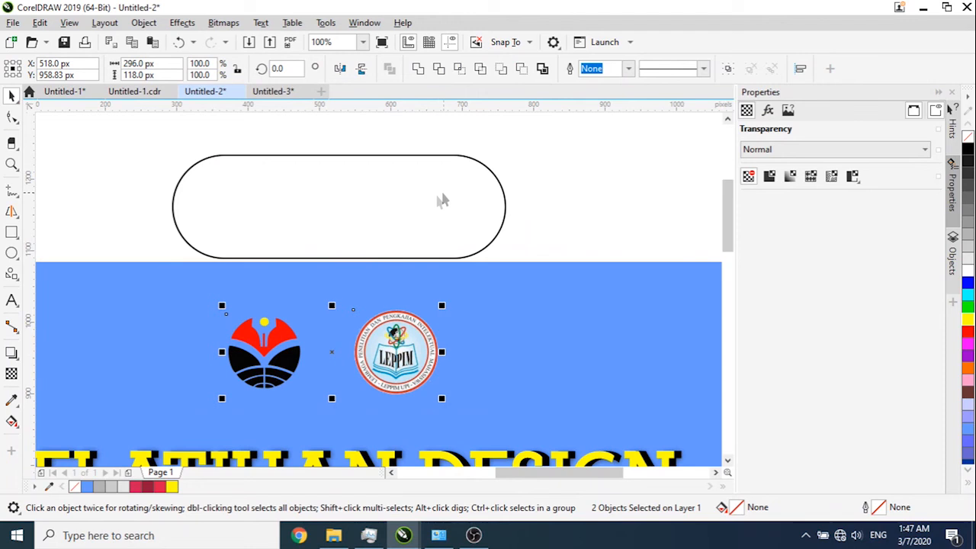
# - Move the rounded frame back around the grouped logos, at X 508, Y 960 px
pyautogui.click(382, 203)
pyautogui.moveTo(381, 203); pyautogui.dragTo(369, 352)
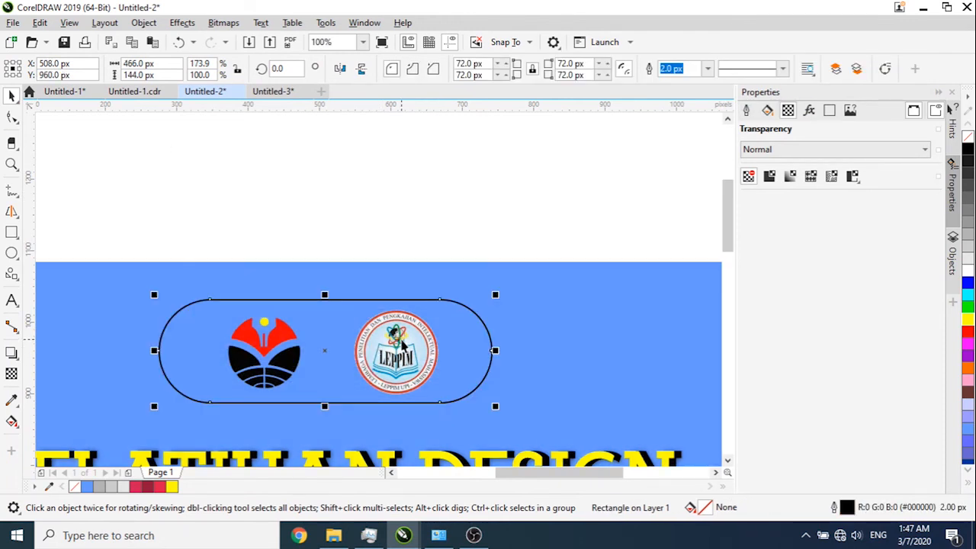
pyautogui.click(454, 229)
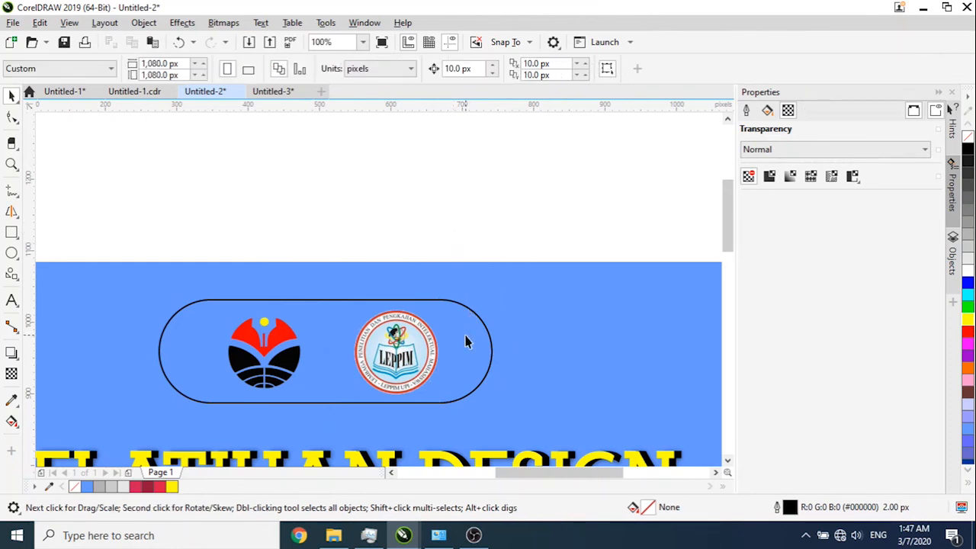
# - Align the grouped logos to the centre of the rounded frame
pyautogui.click(414, 361)
pyautogui.keyDown('shift'); pyautogui.click(469, 361); pyautogui.keyUp('shift')
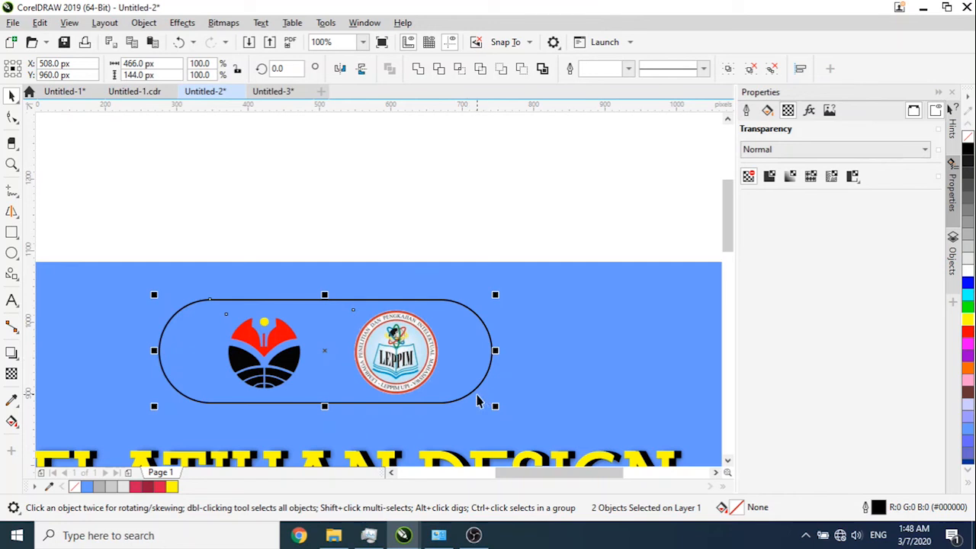
pyautogui.press('c')
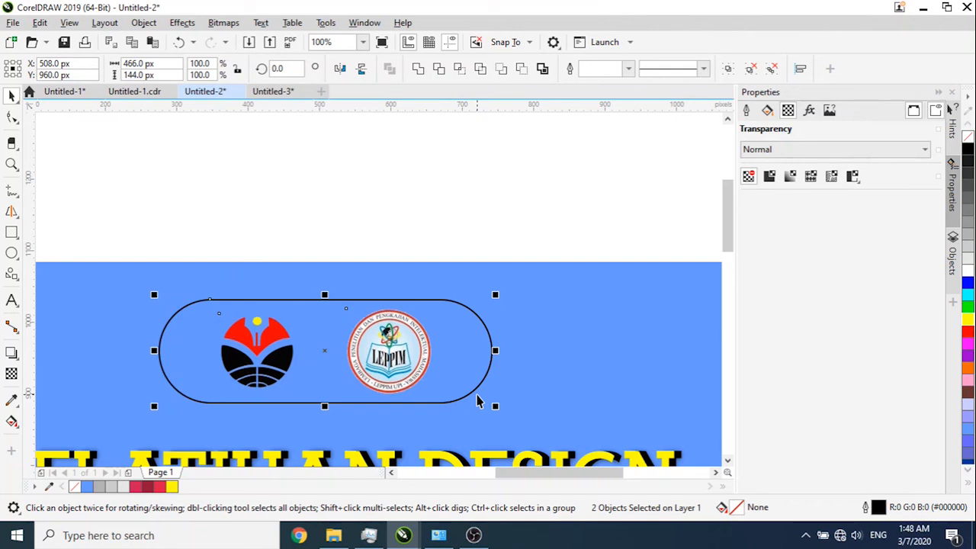
pyautogui.click(270, 175)
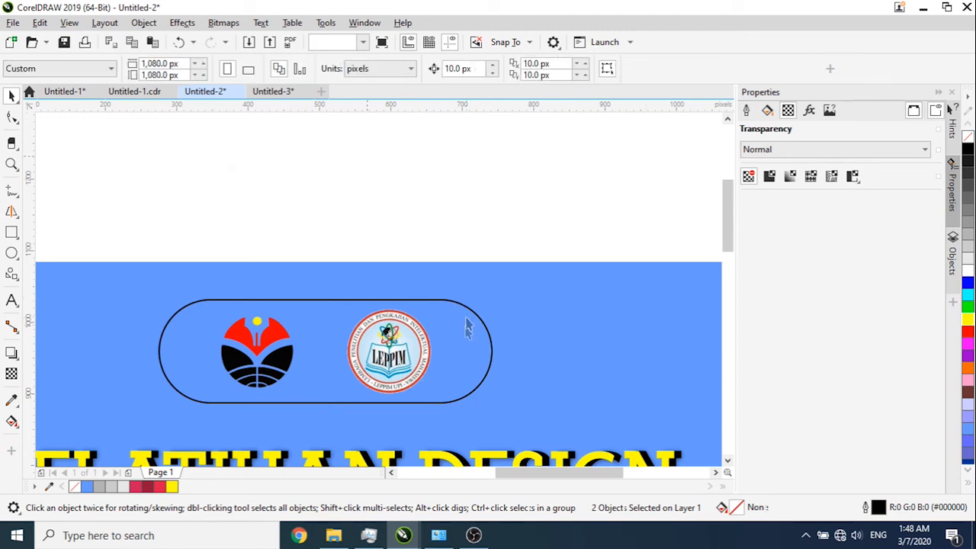
# - Fill the rounded frame behind the logos with white and set its outline width to None
pyautogui.click(469, 316)
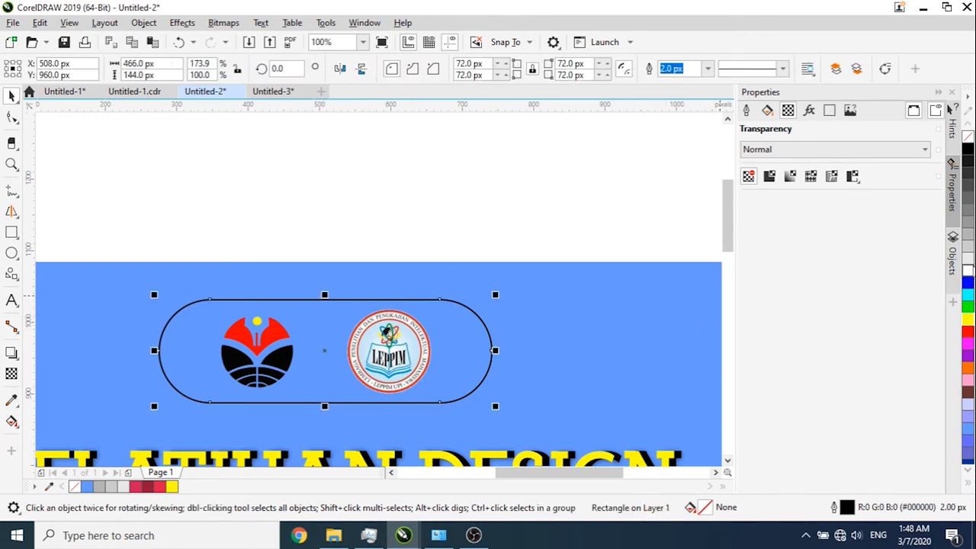
pyautogui.click(968, 272)
pyautogui.scroll(-2, 467, 259)
pyautogui.click(707, 68)
pyautogui.click(671, 81)
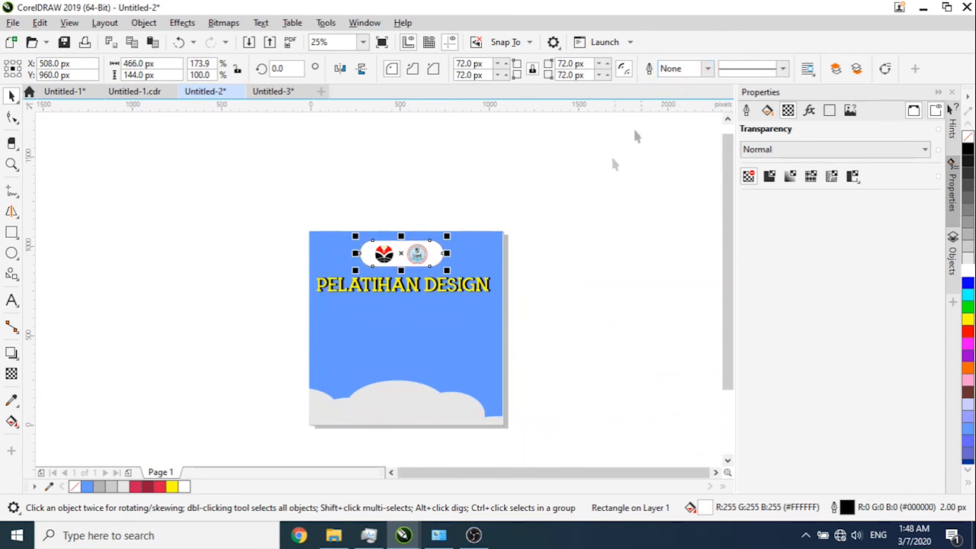
pyautogui.click(532, 254)
pyautogui.click(366, 319)
# - Add the artistic text "5 jULI 2020" in Arial 24 pt just below the PELATIHAN DESIGN title
pyautogui.scroll(1, 367, 319)
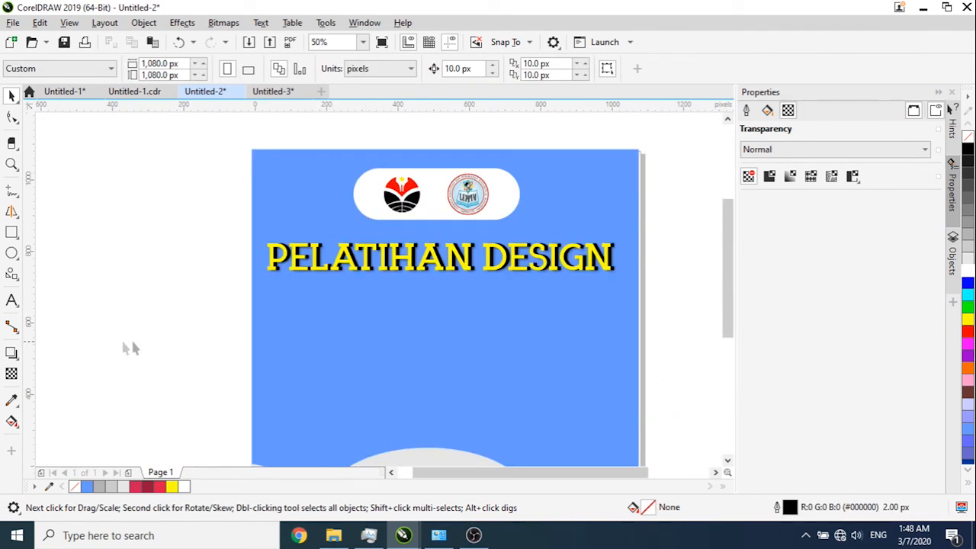
pyautogui.click(12, 301)
pyautogui.click(390, 300)
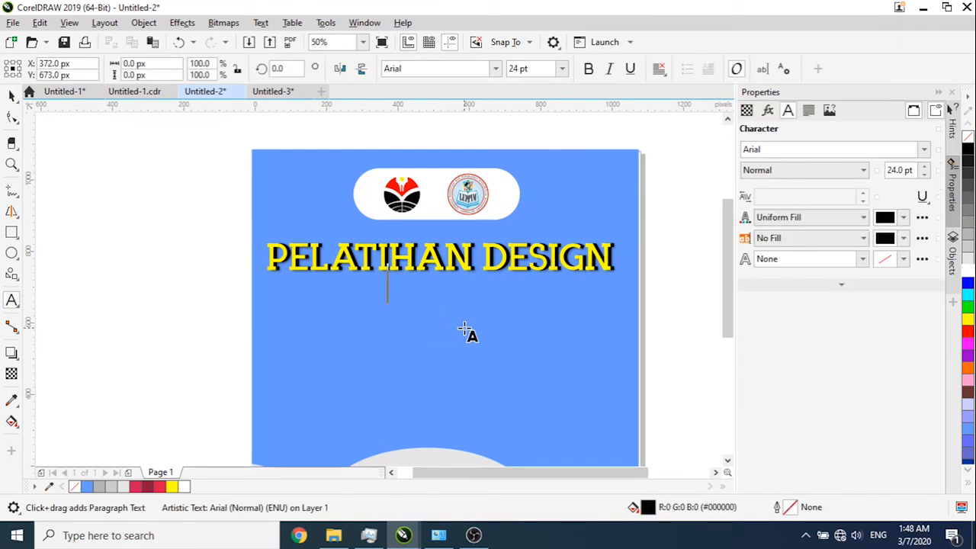
pyautogui.write('5')
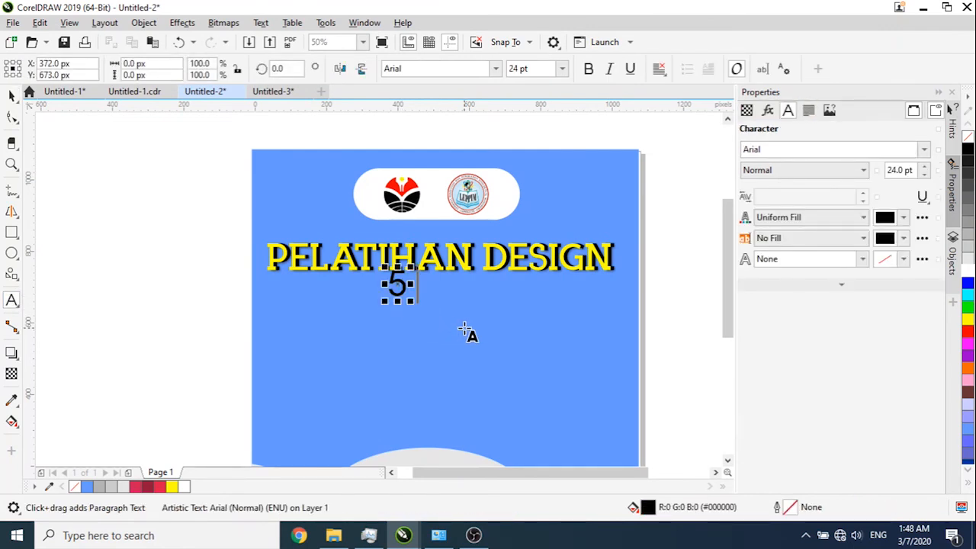
pyautogui.write(' jULI')
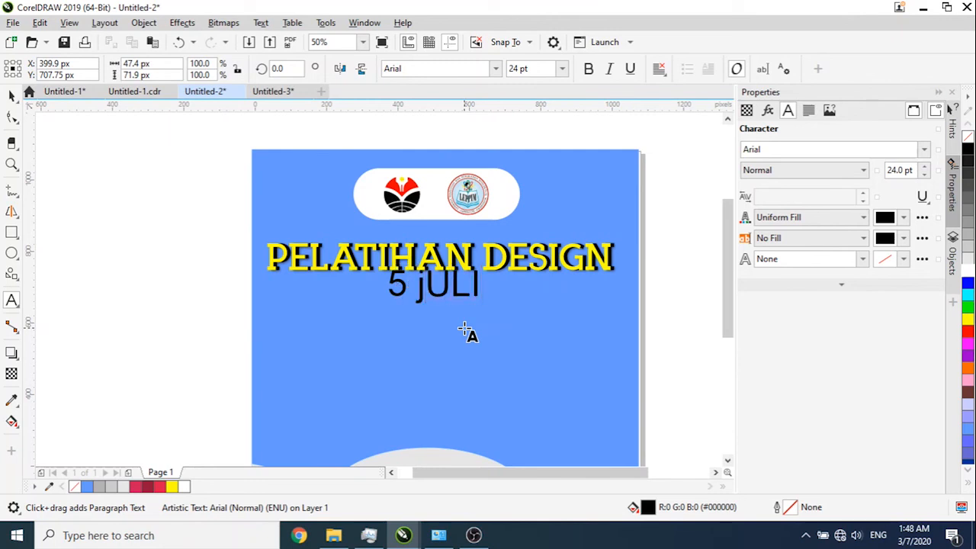
pyautogui.write(' 2020')
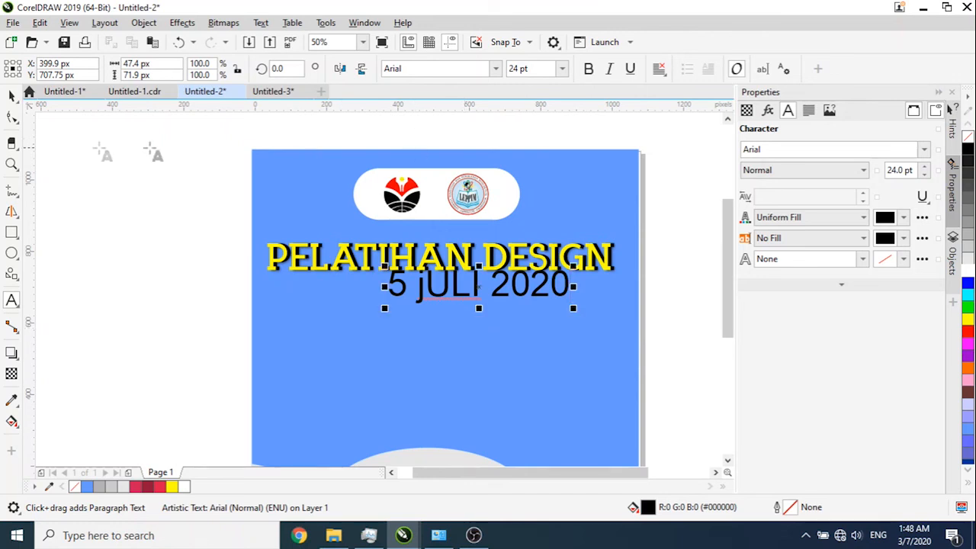
# - Shrink the date text to about 10 pt and place it below the title at about X 521, Y 503 px
pyautogui.click(12, 96)
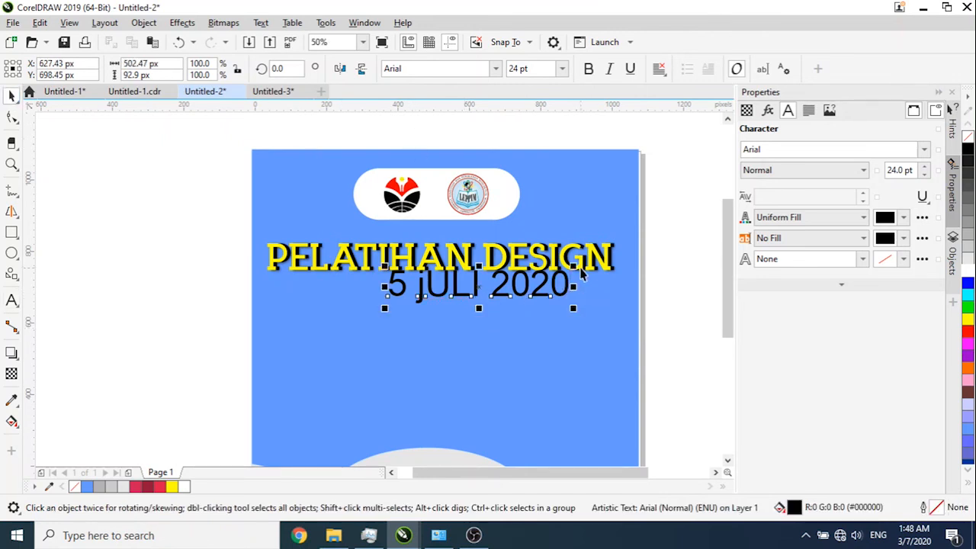
pyautogui.moveTo(573, 266); pyautogui.dragTo(441, 363)
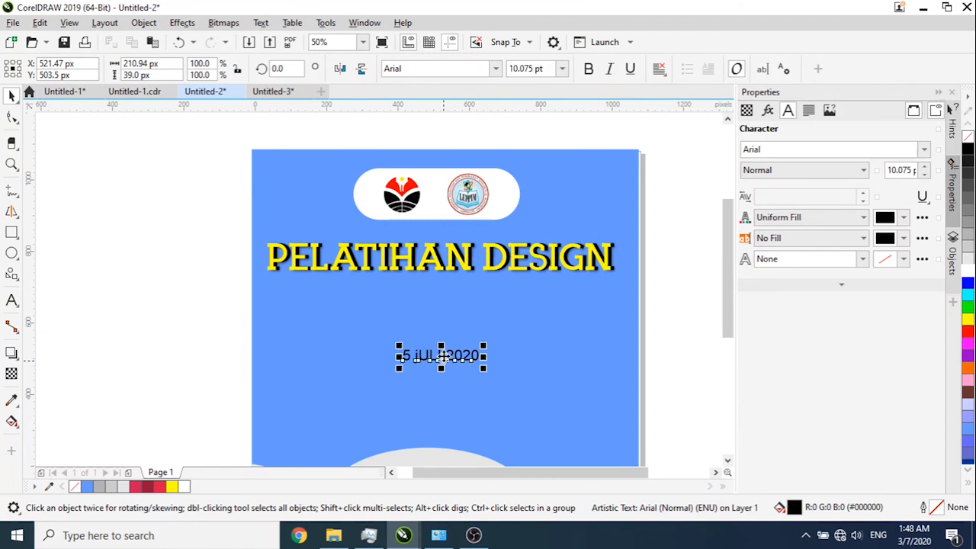
# - Duplicate the date text directly below itself at about Y 419 px and replace the copy's wording with "Rumah Masing-Masing"
pyautogui.moveTo(443, 356); pyautogui.dragTo(446, 389)
pyautogui.doubleClick(443, 392)
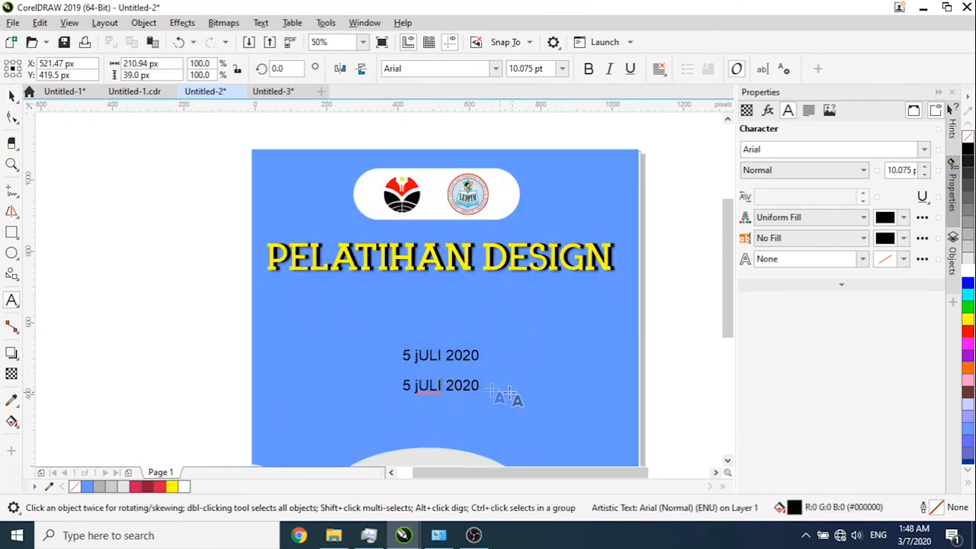
pyautogui.write('rUMA')
pyautogui.press('BackSpace')
pyautogui.press('BackSpace')
pyautogui.press('BackSpace')
pyautogui.press('BackSpace')
pyautogui.write('ruma')
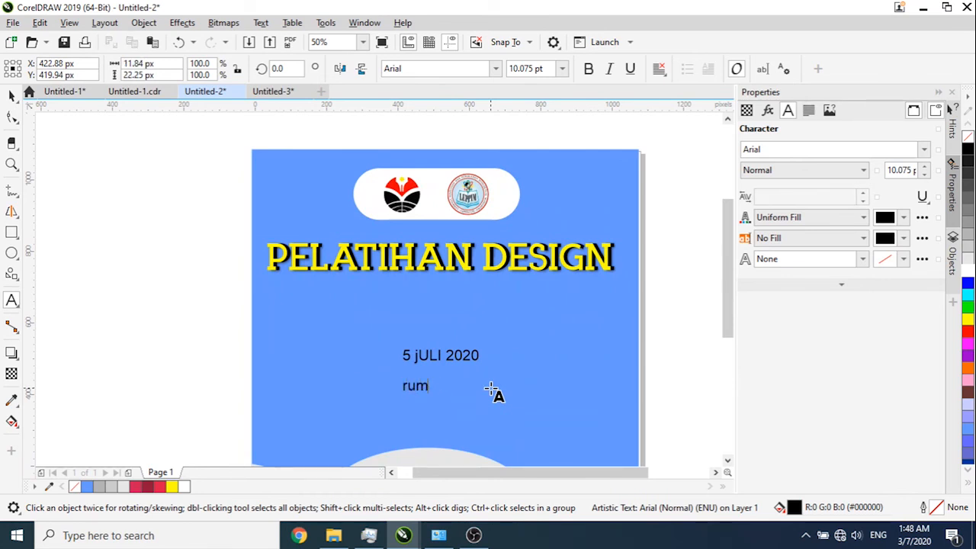
pyautogui.press('BackSpace')
pyautogui.press('BackSpace')
pyautogui.press('BackSpace')
pyautogui.press('BackSpace')
pyautogui.write('Rumah Mas')
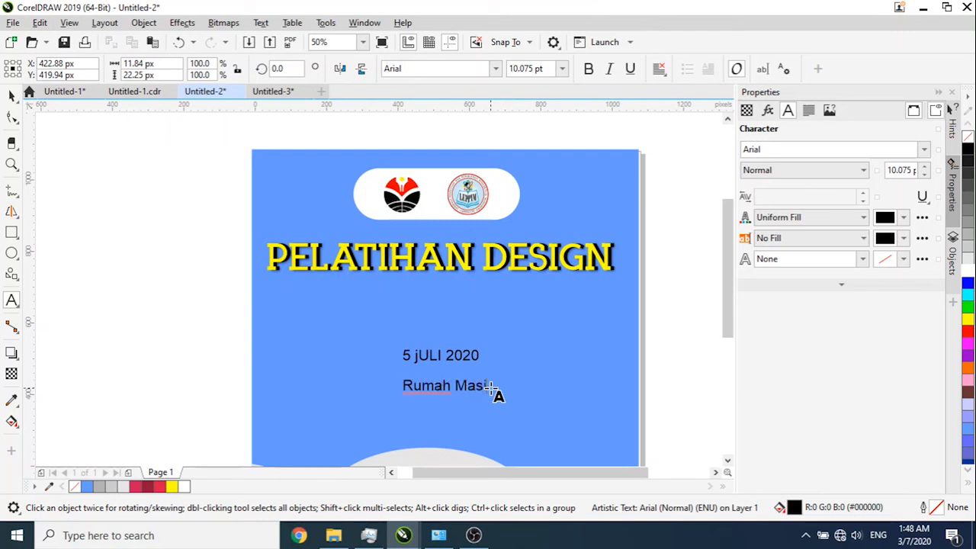
pyautogui.write('ing-Masing')
pyautogui.hotkey('ctrl', 'space')
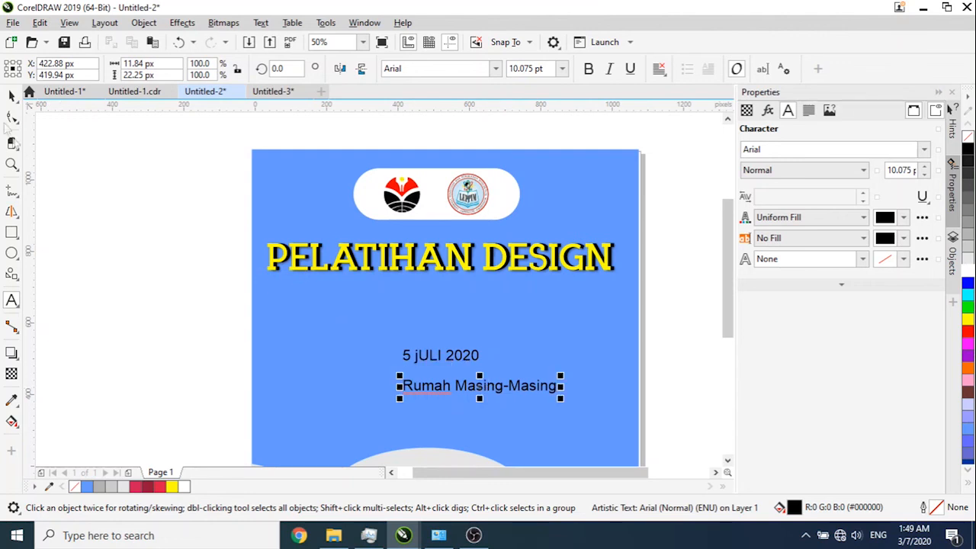
# - Align the "Rumah Masing-Masing" line with the date text on their common vertical centre line
pyautogui.keyDown('shift'); pyautogui.click(445, 360); pyautogui.keyUp('shift')
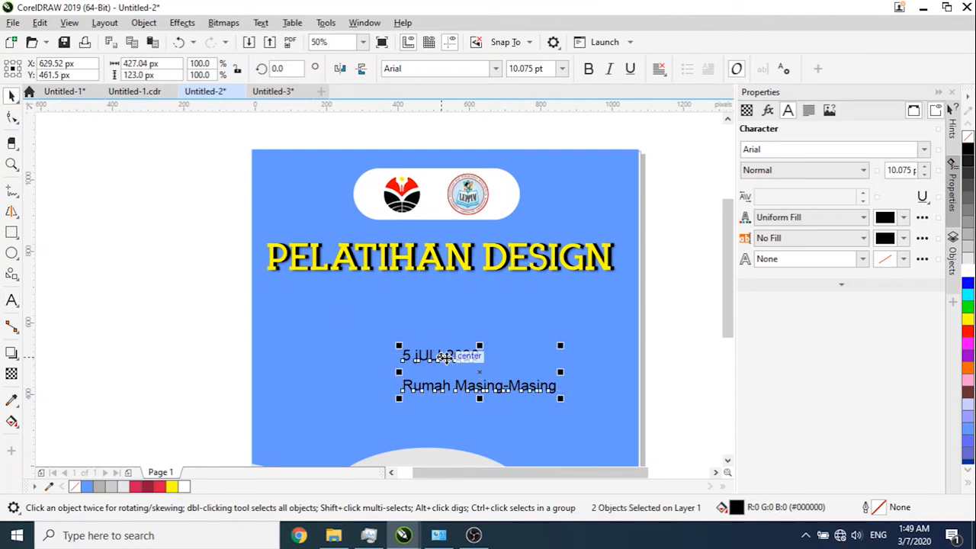
pyautogui.press('c')
pyautogui.click(661, 308)
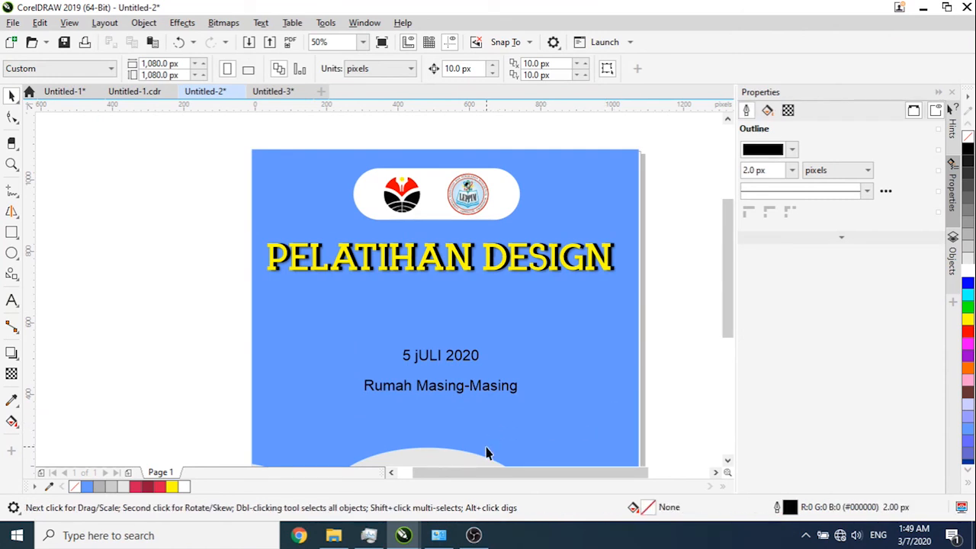
pyautogui.scroll(-2, 515, 334)
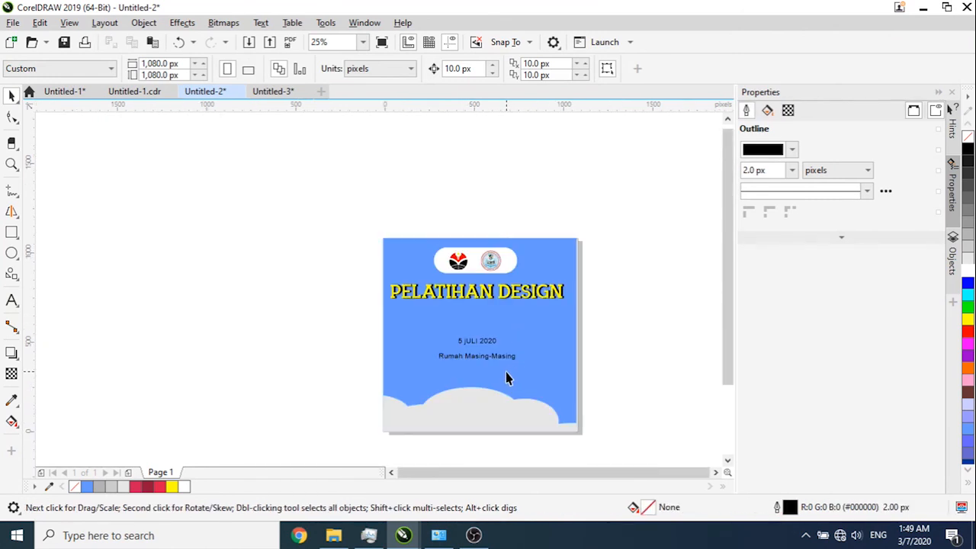
pyautogui.moveTo(504, 371); pyautogui.dragTo(504, 332)
pyautogui.scroll(2, 503, 326)
pyautogui.scroll(-1, 503, 325)
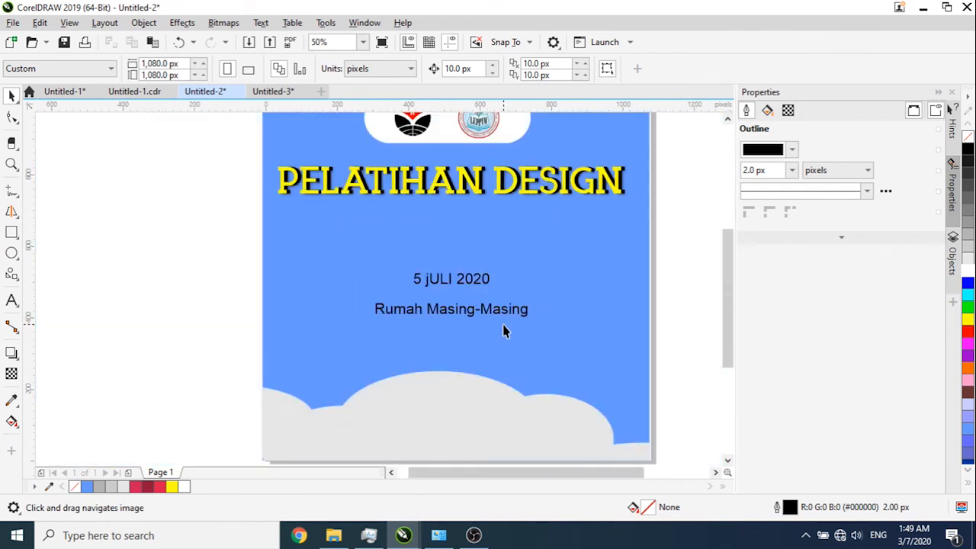
pyautogui.scroll(-2, 504, 330)
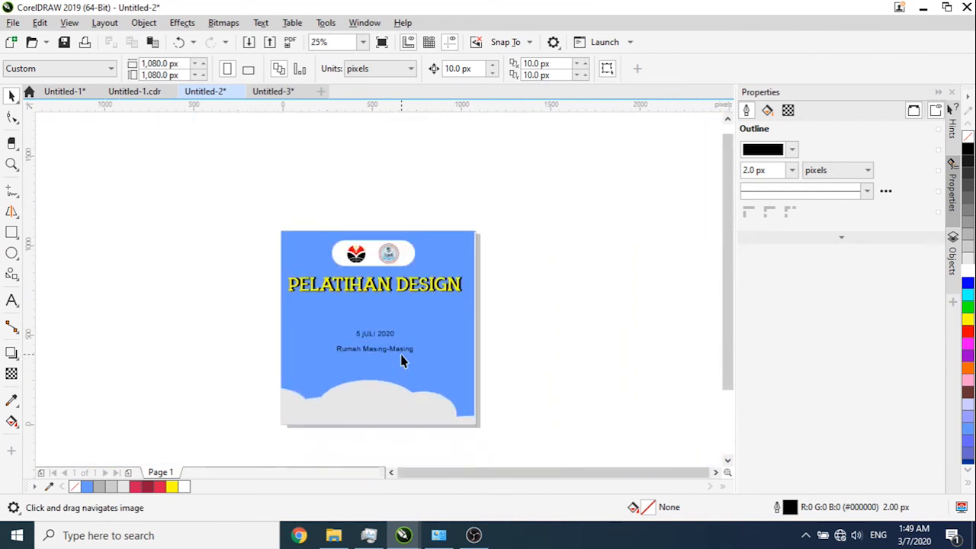
pyautogui.scroll(1, 404, 362)
pyautogui.scroll(-1, 404, 361)
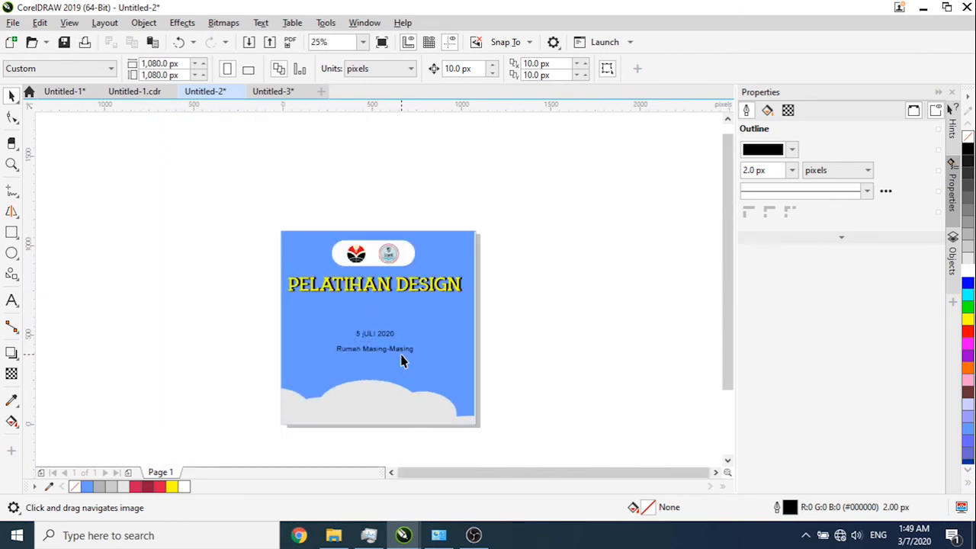